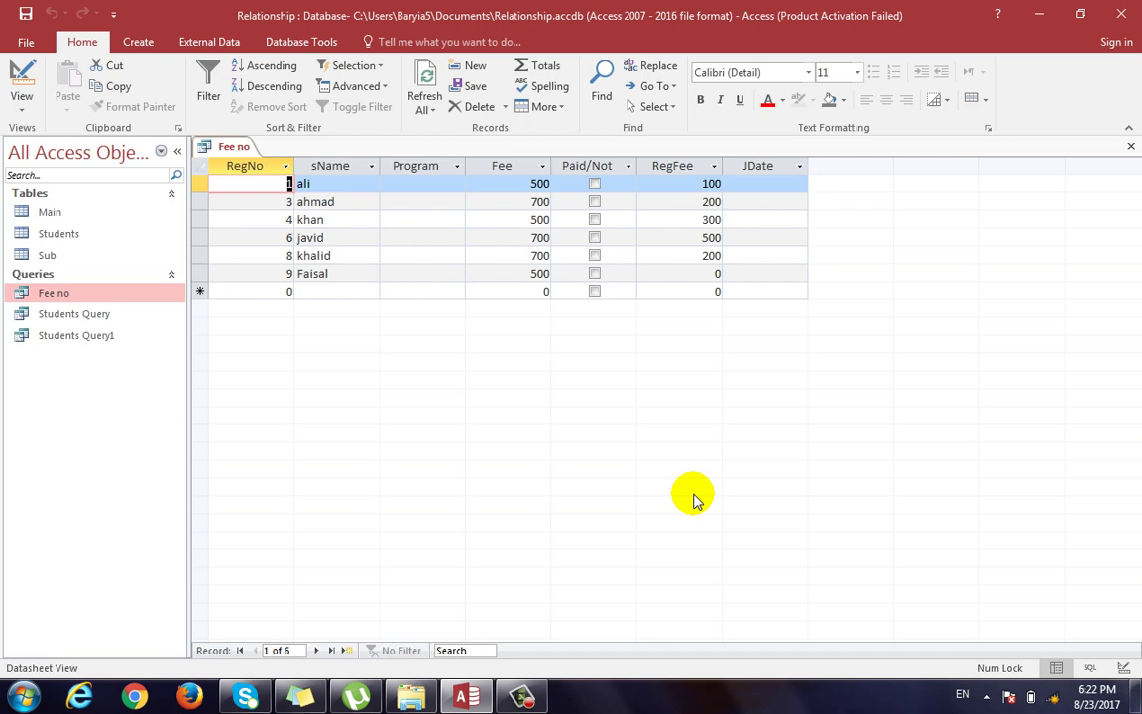
Close the Fee no query, open Students Query in Design view, and clear the Yes criterion under Paid/Not
click(1131, 146)
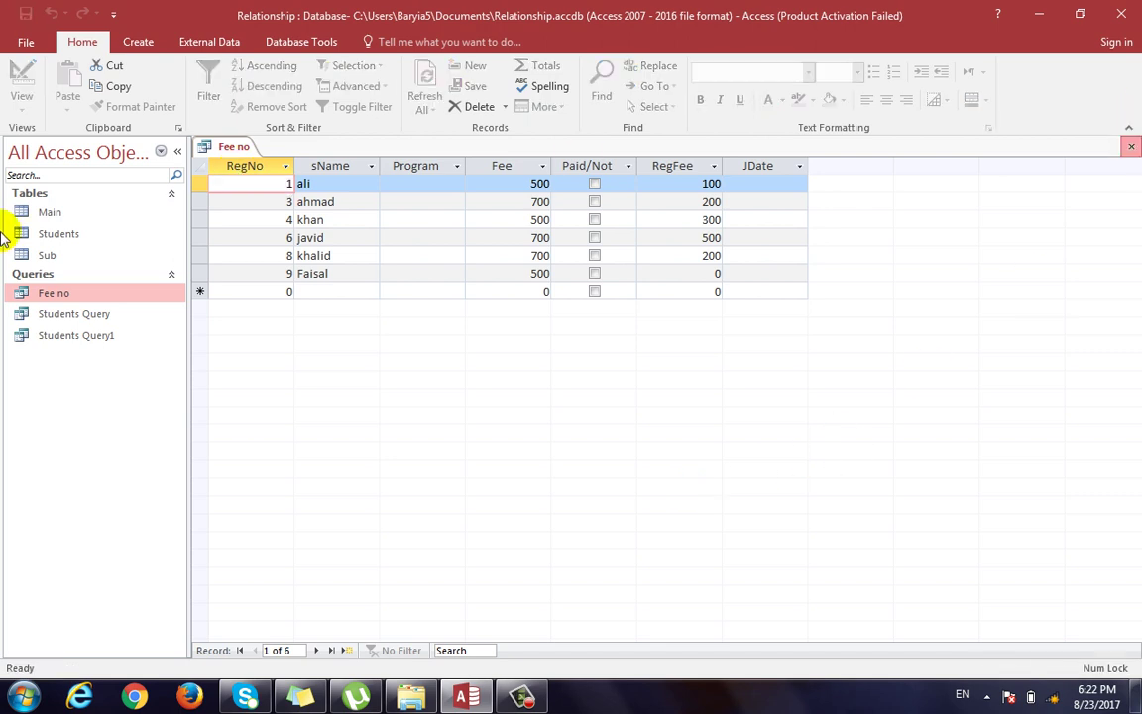
double_click(79, 313)
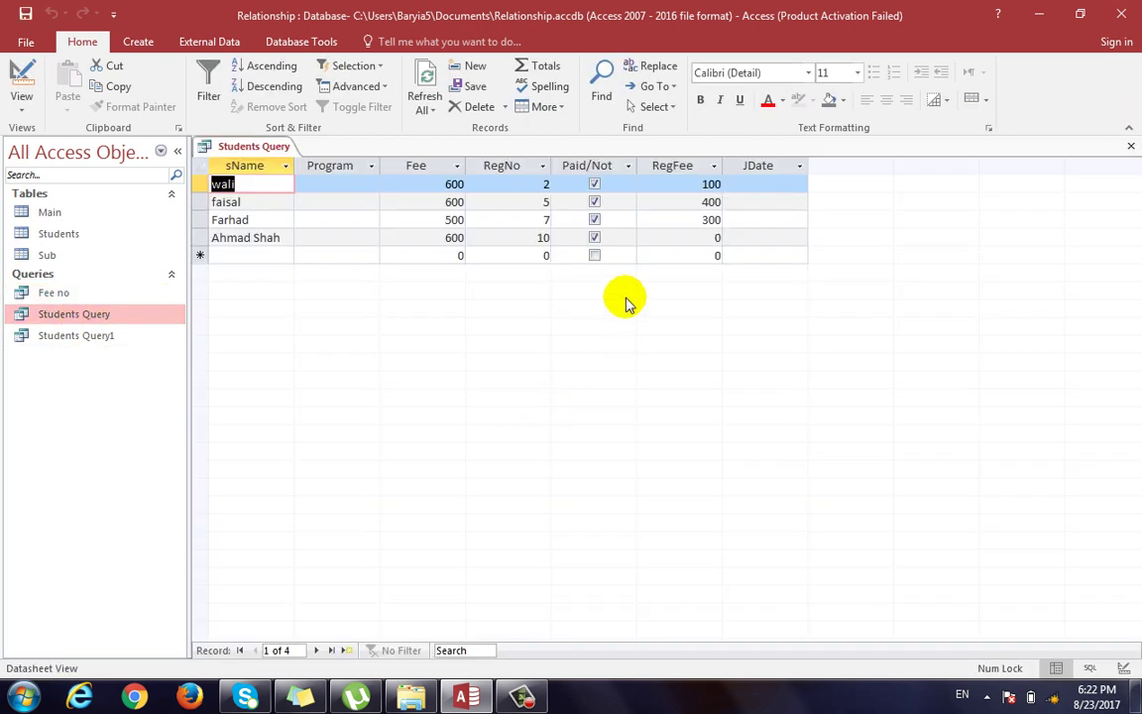
key(ctrl+period)
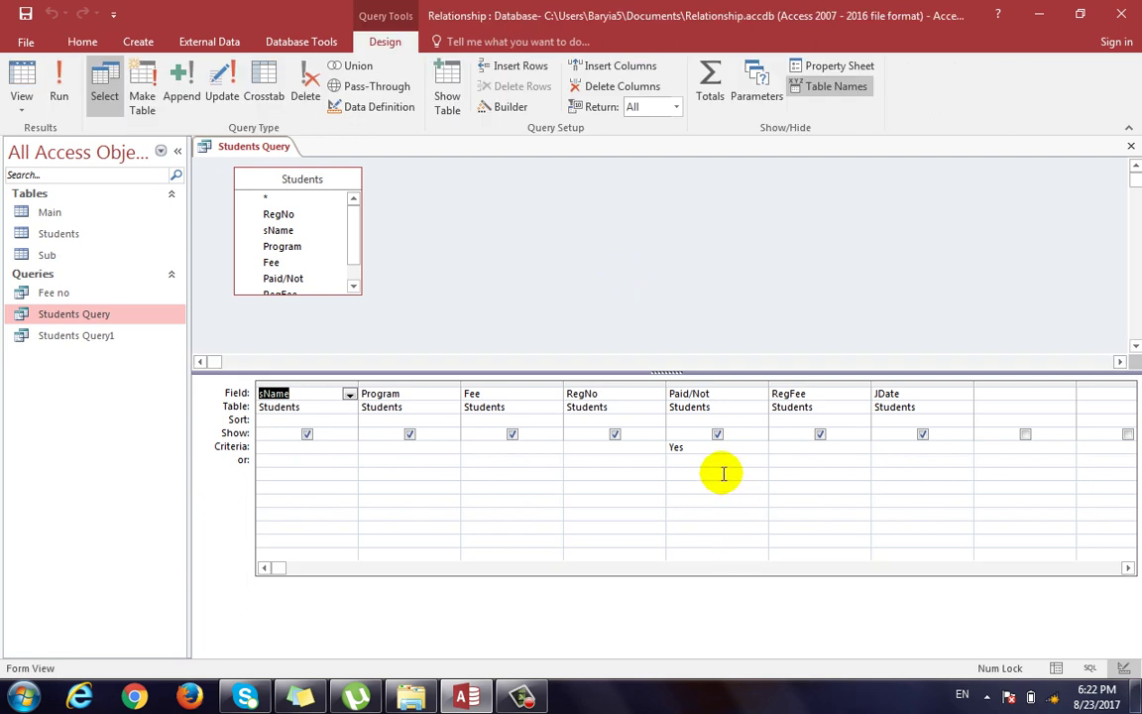
double_click(677, 447)
key(Delete)
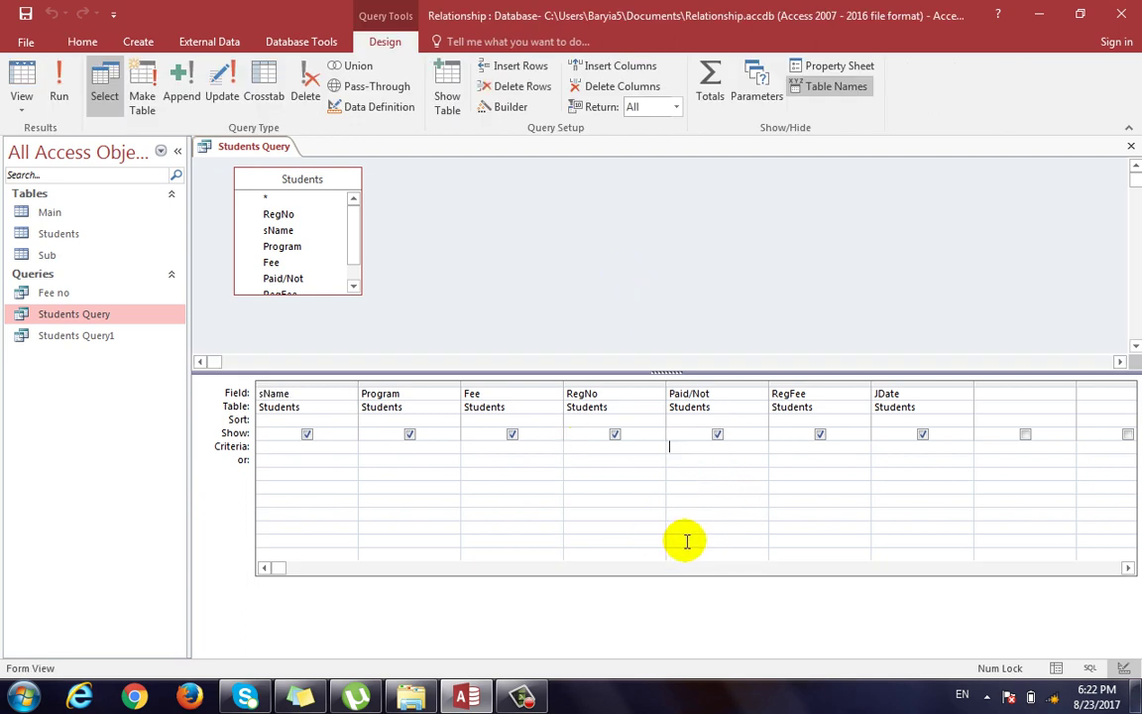
Set the Fee criterion of Students Query to 500 and run the query
key(Left)
key(Left)
text(500)
key(F5)
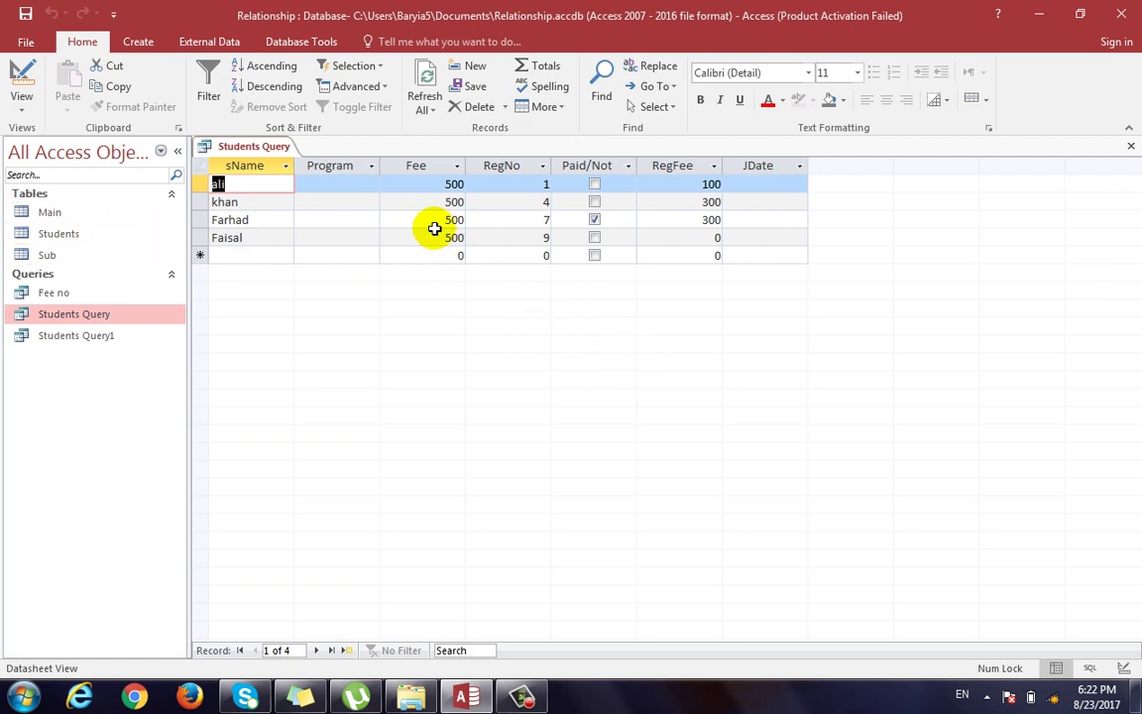
Close Students Query with its design changes saved, and reopen it in Design view
click(1131, 146)
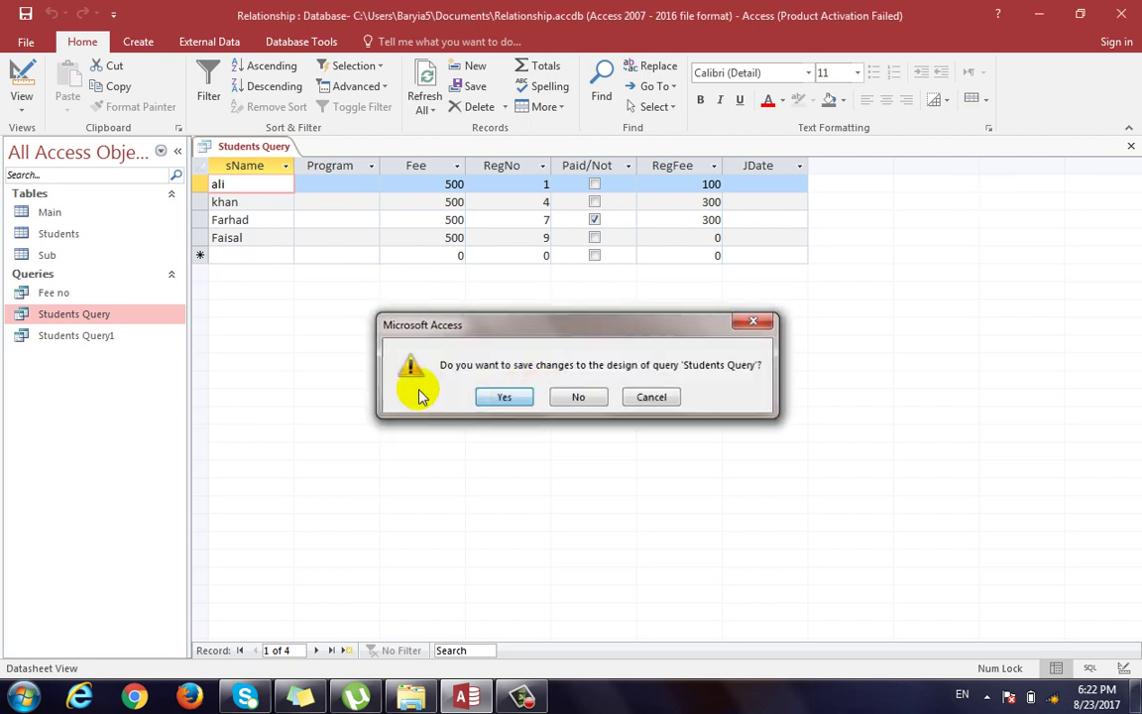
key(Return)
double_click(129, 314)
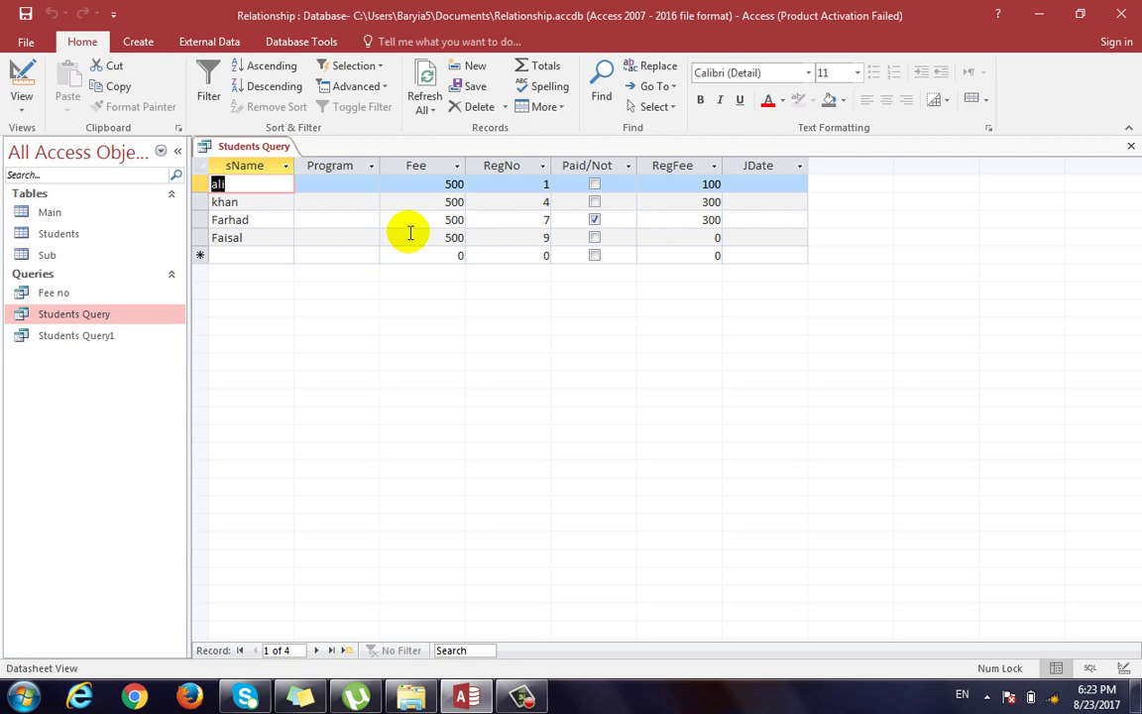
key(ctrl+period)
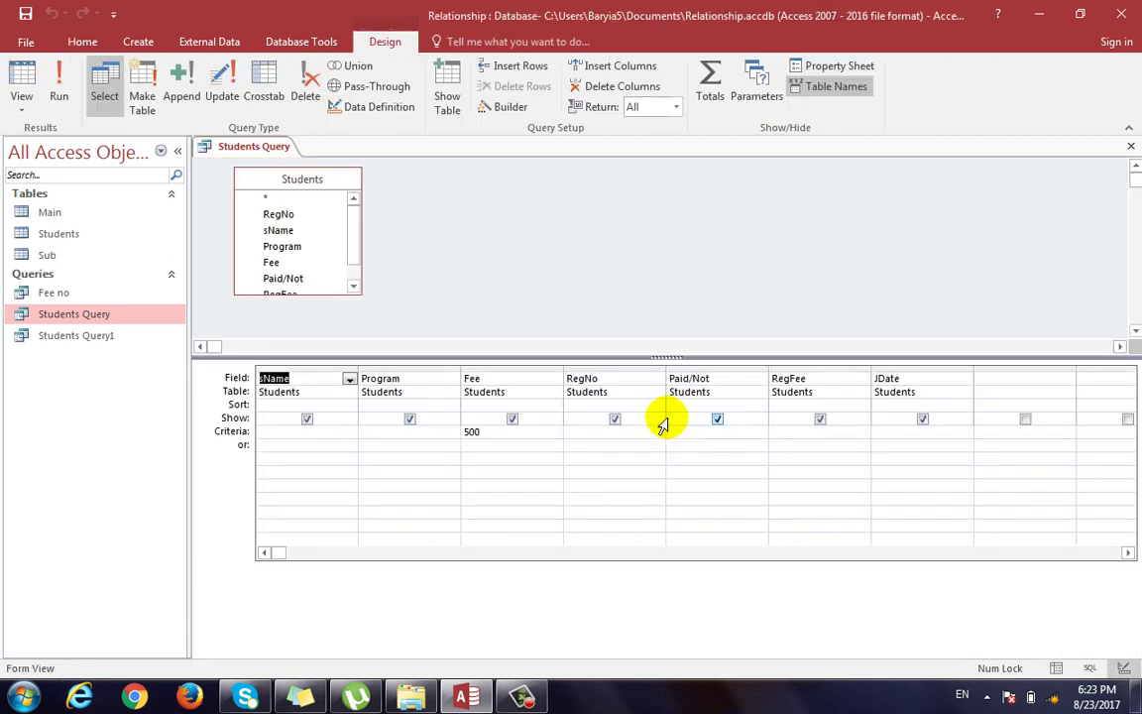
Clear the 500 criterion from the Fee column
click(502, 433)
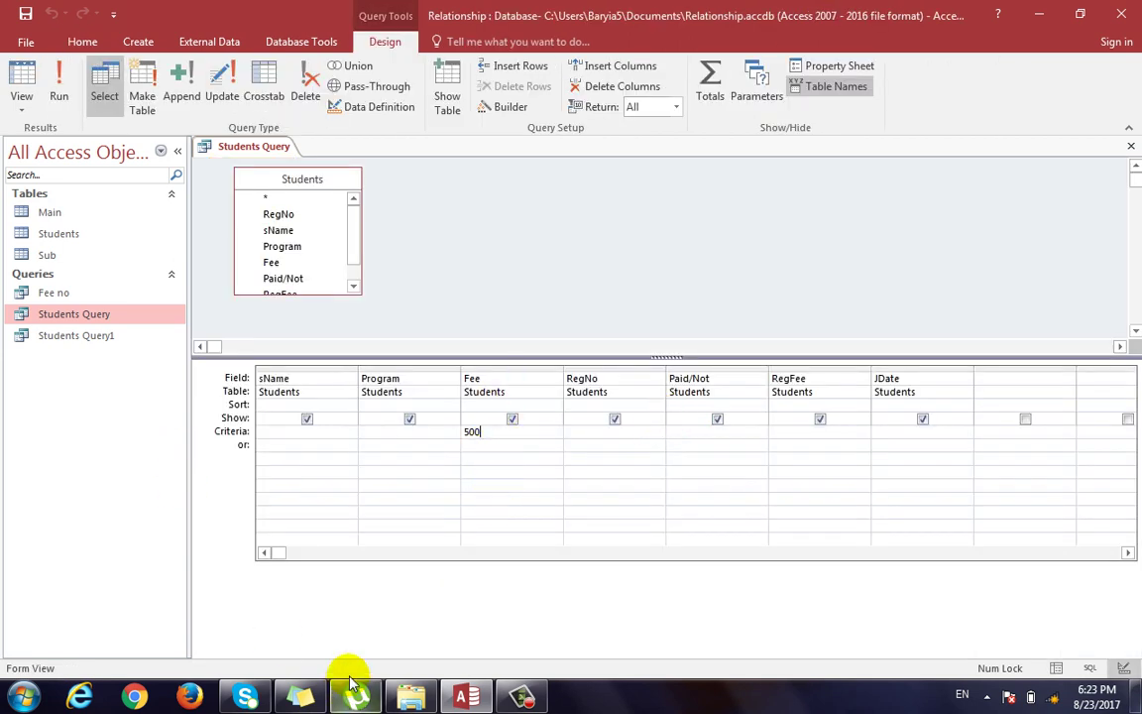
key(BackSpace)
key(BackSpace)
key(BackSpace)
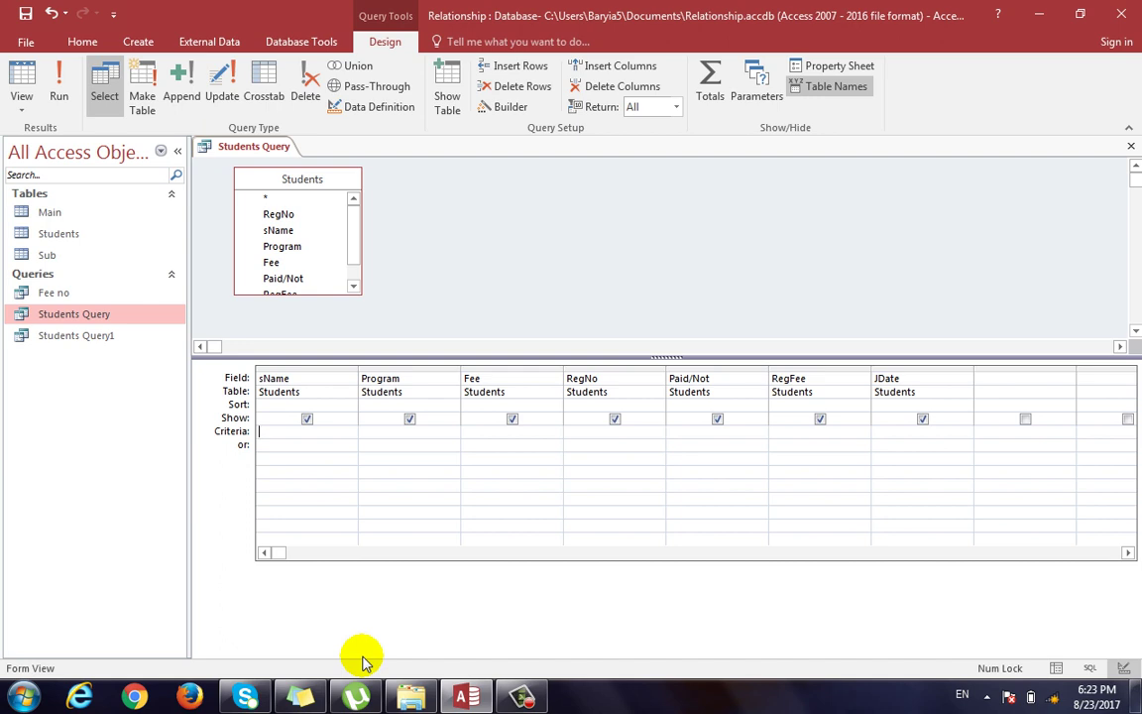
Enter the parameter criterion [like sname] in the Criteria row of the sName column
text(▯▯▯▯▯)
key(BackSpace)
key(BackSpace)
key(BackSpace)
key(BackSpace)
key(BackSpace)
key(BackSpace)
text(▯)
text(like)
text(sname)
text(])
Run the query with a student's name as the like sname parameter, and return to Design view
click(20, 74)
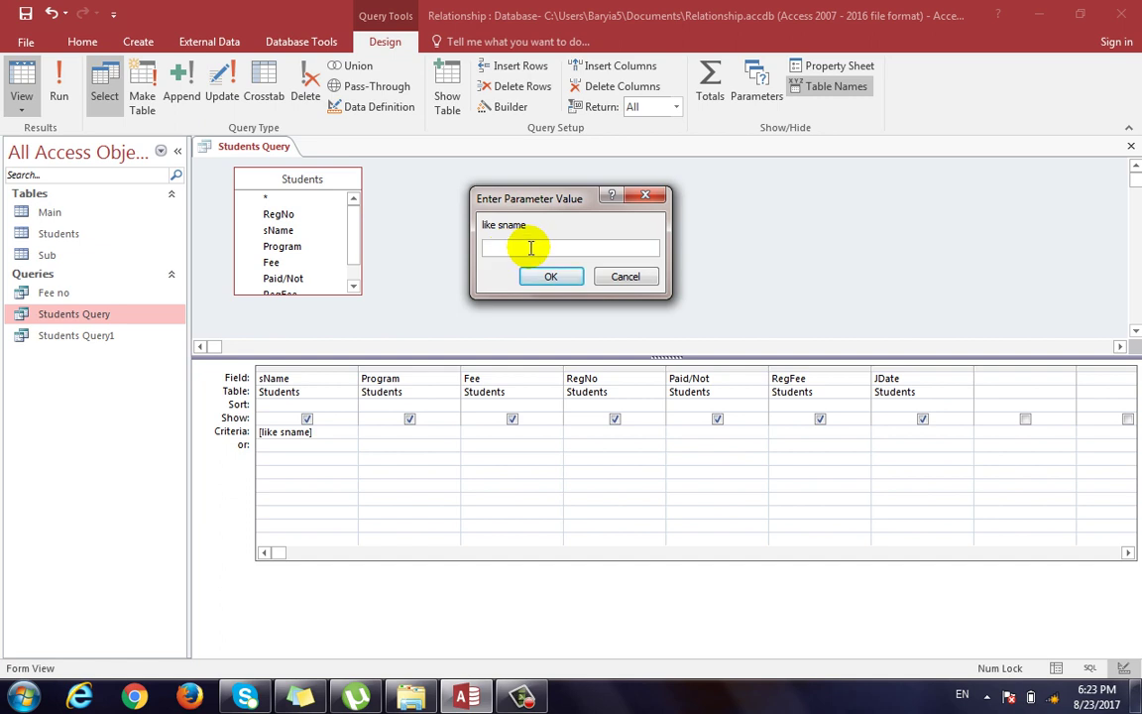
text(ali)
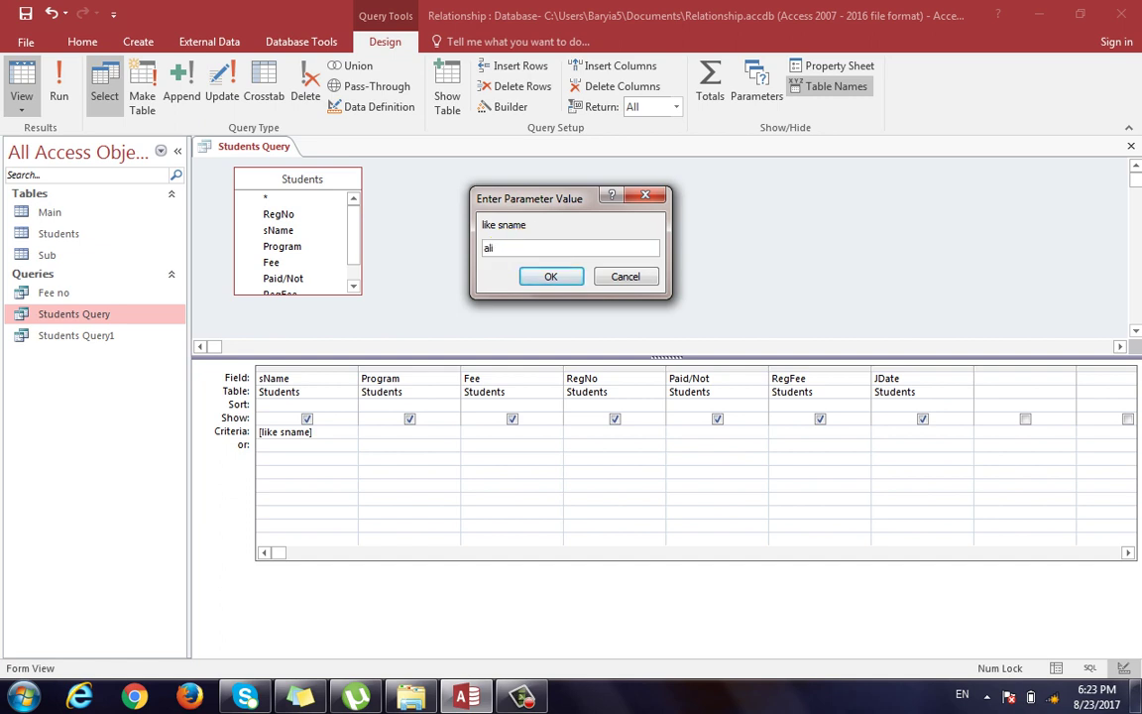
key(Return)
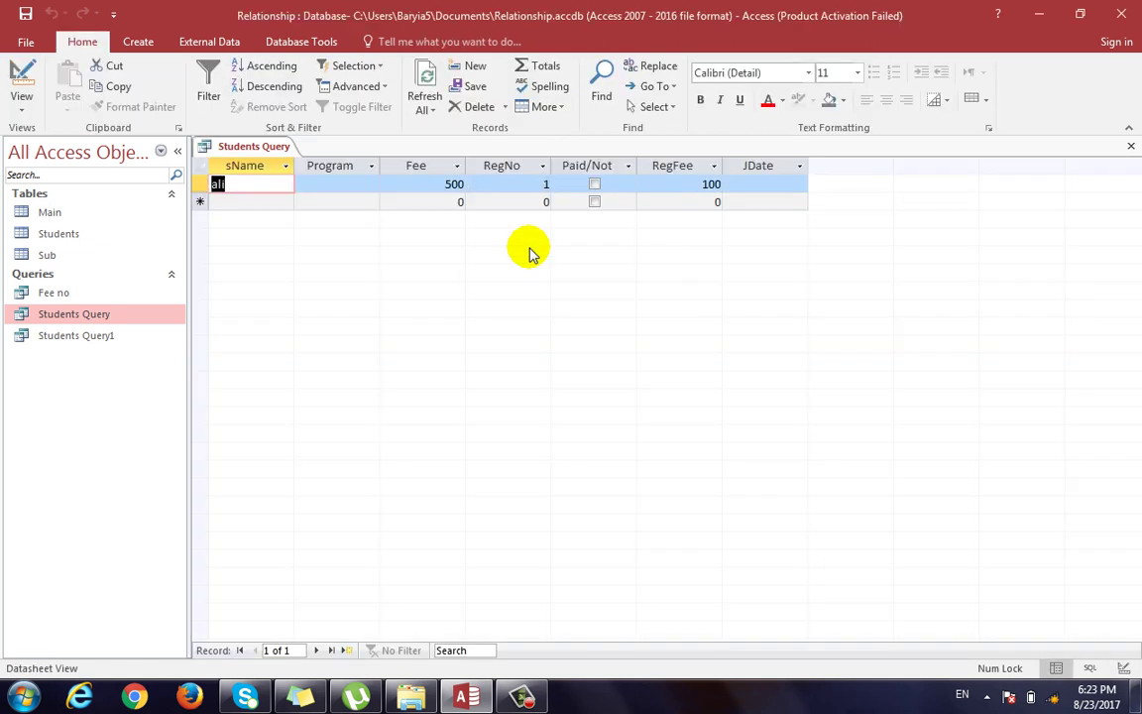
click(22, 78)
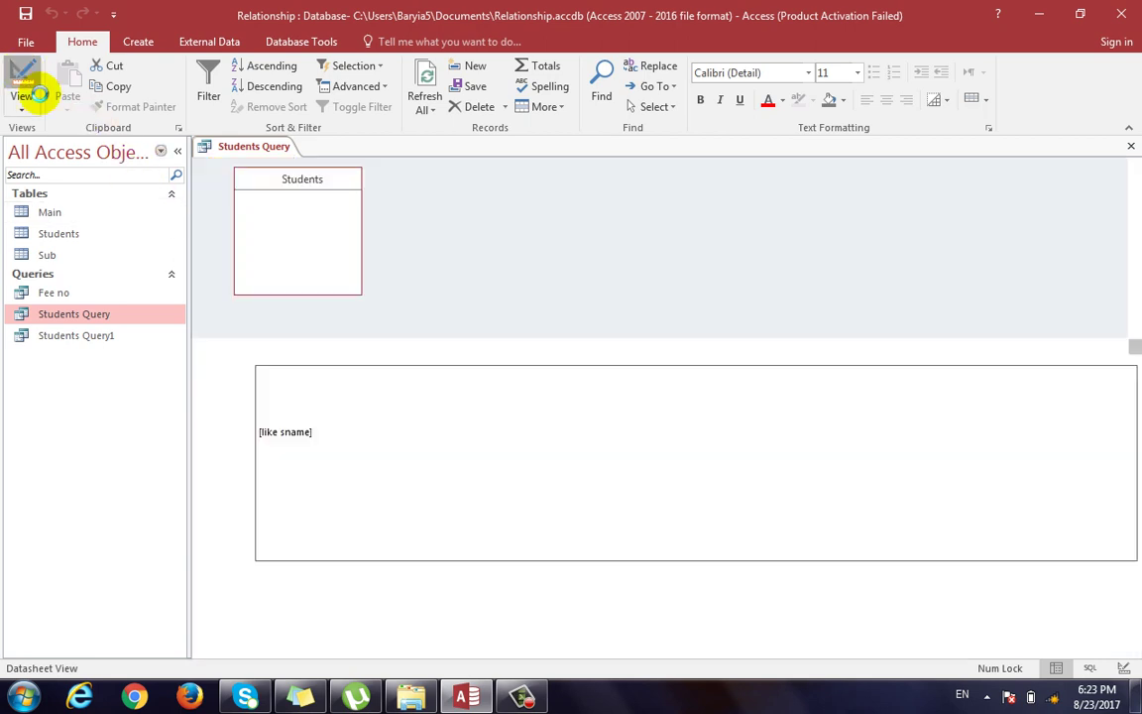
Run the query again, entering a different student's name for the like sname parameter
click(24, 72)
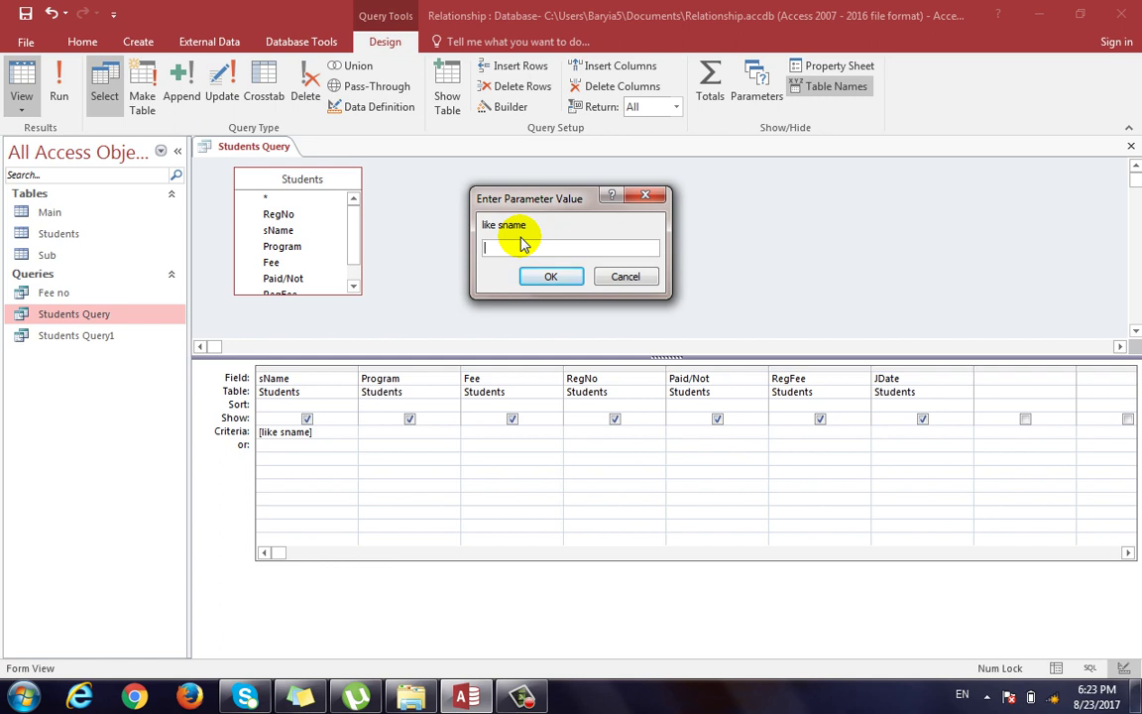
text(wali)
key(Return)
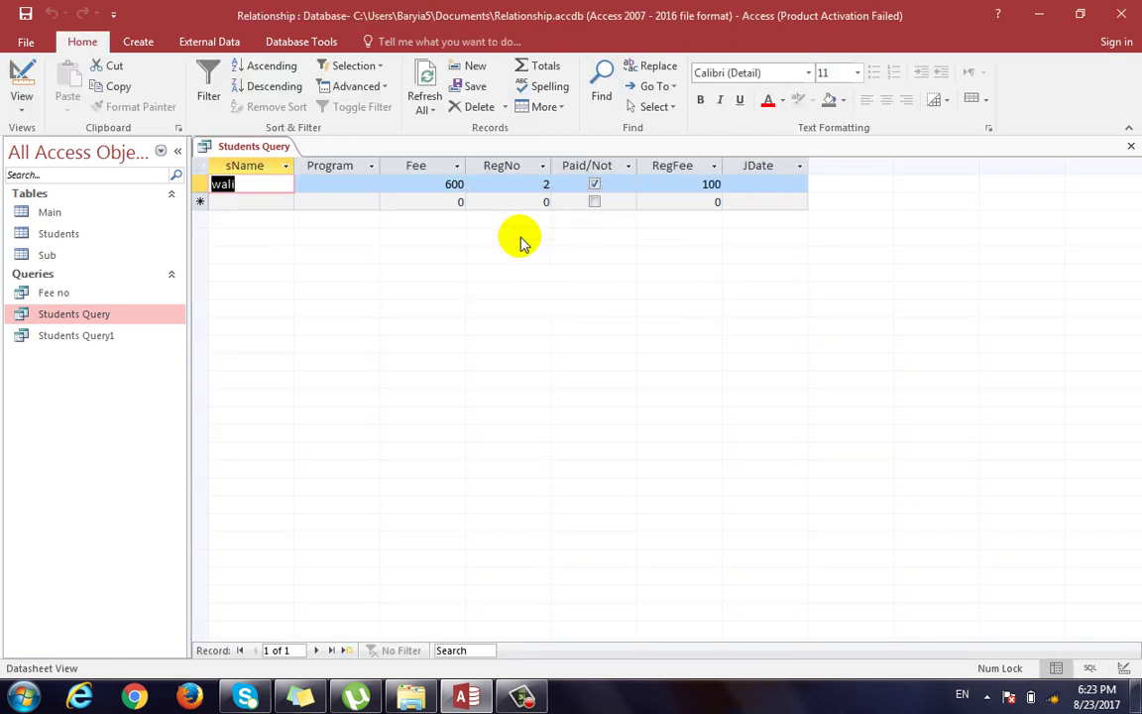
In Design view, add the parameter criterion [like fee] to the or row of the Fee column
key(ctrl+period)
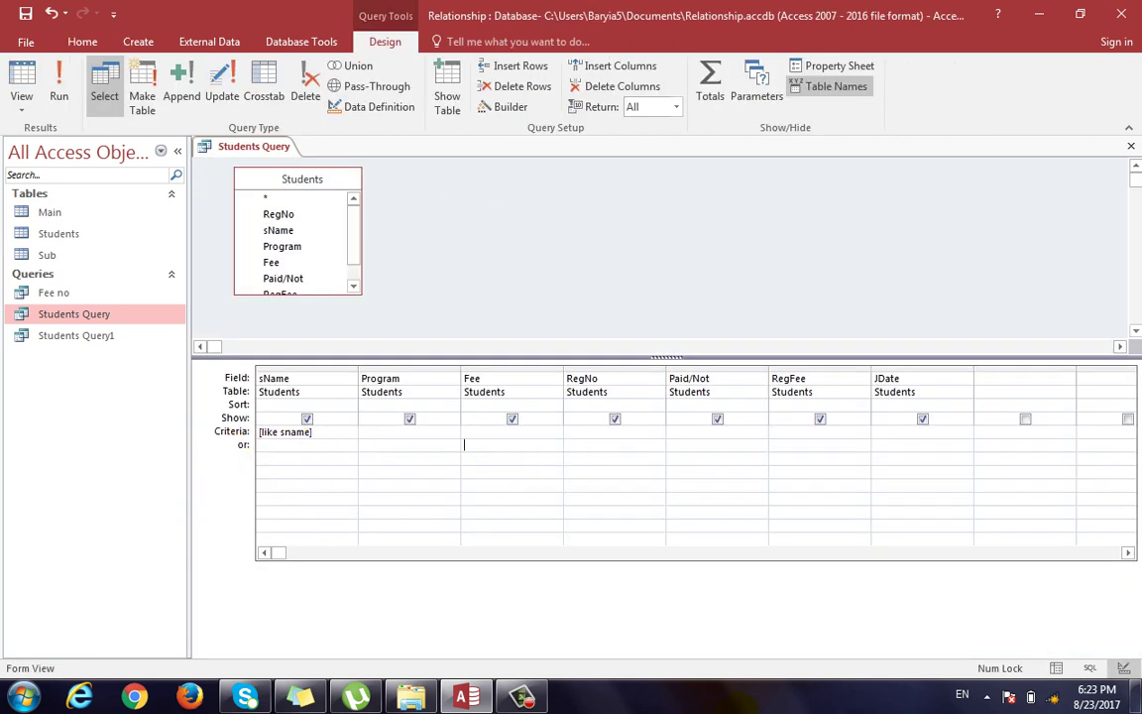
text([like fee])
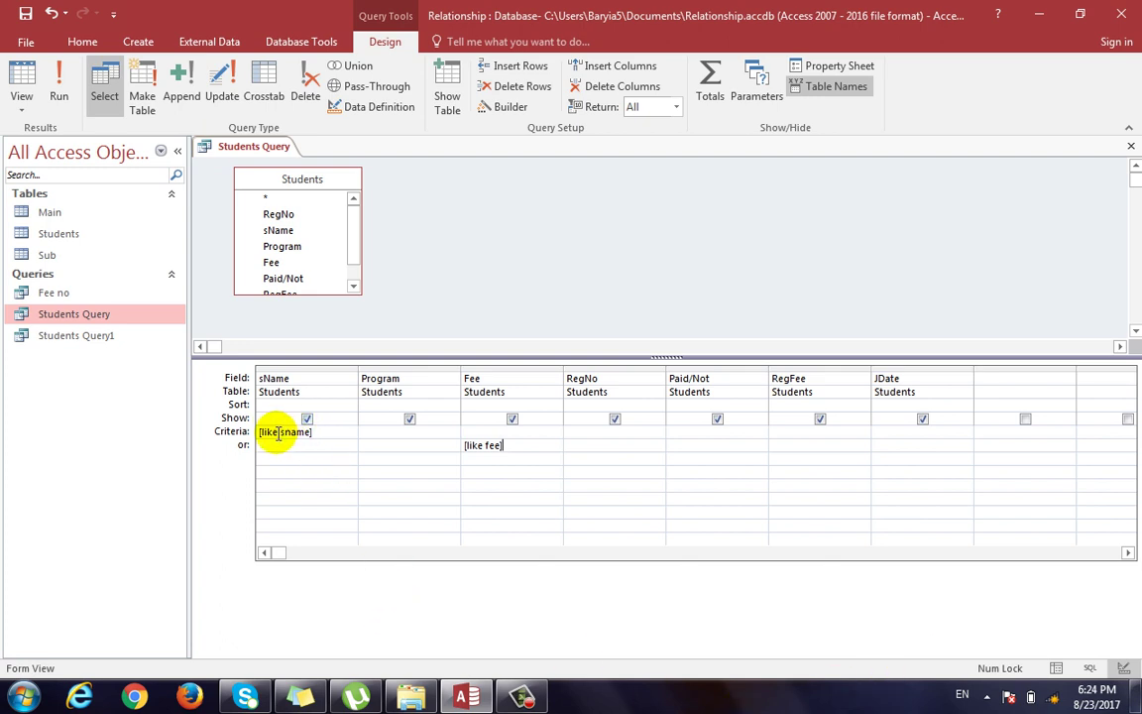
click(322, 433)
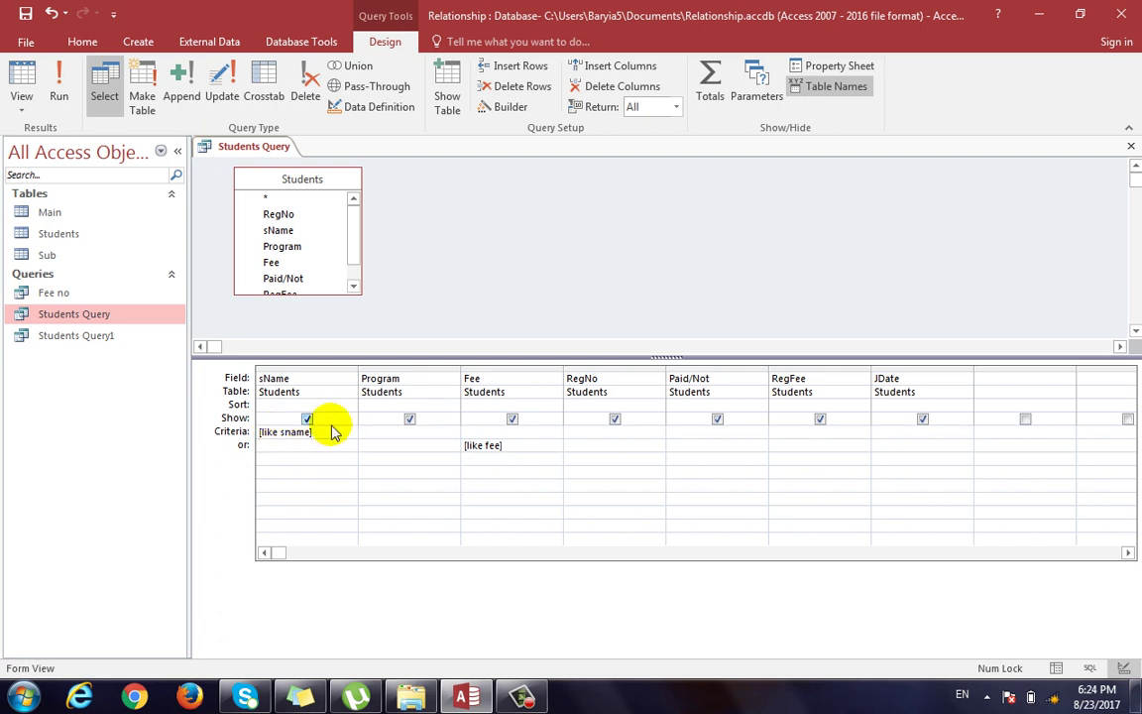
drag(518, 447, 430, 446)
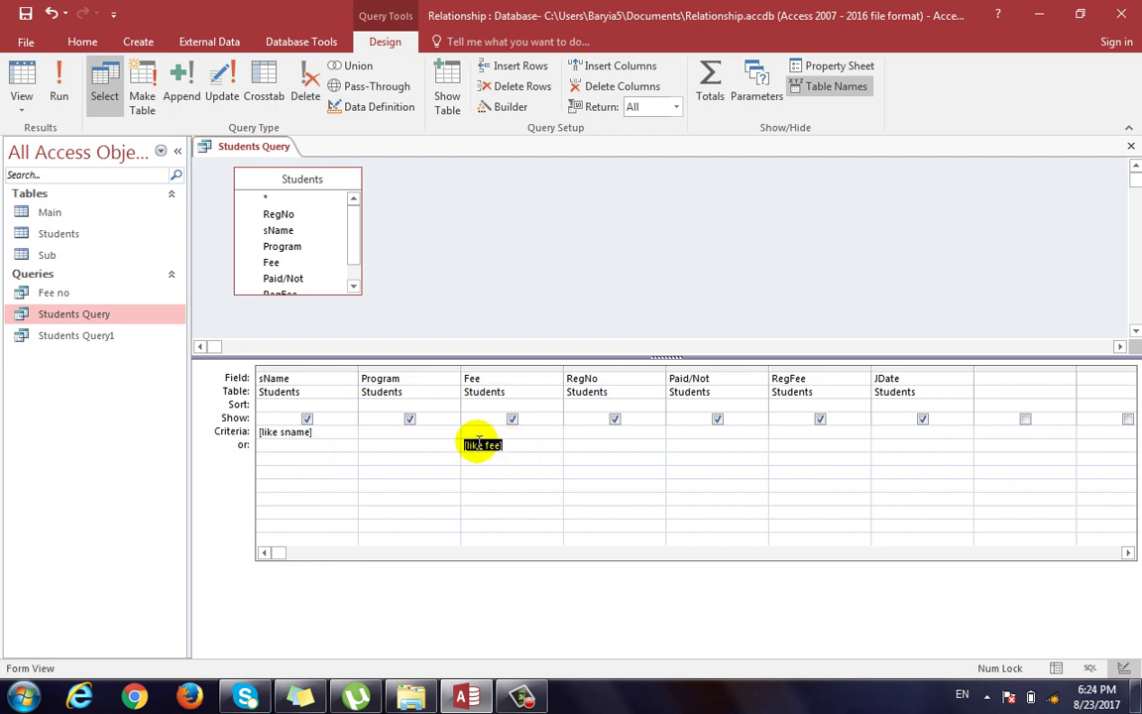
click(322, 432)
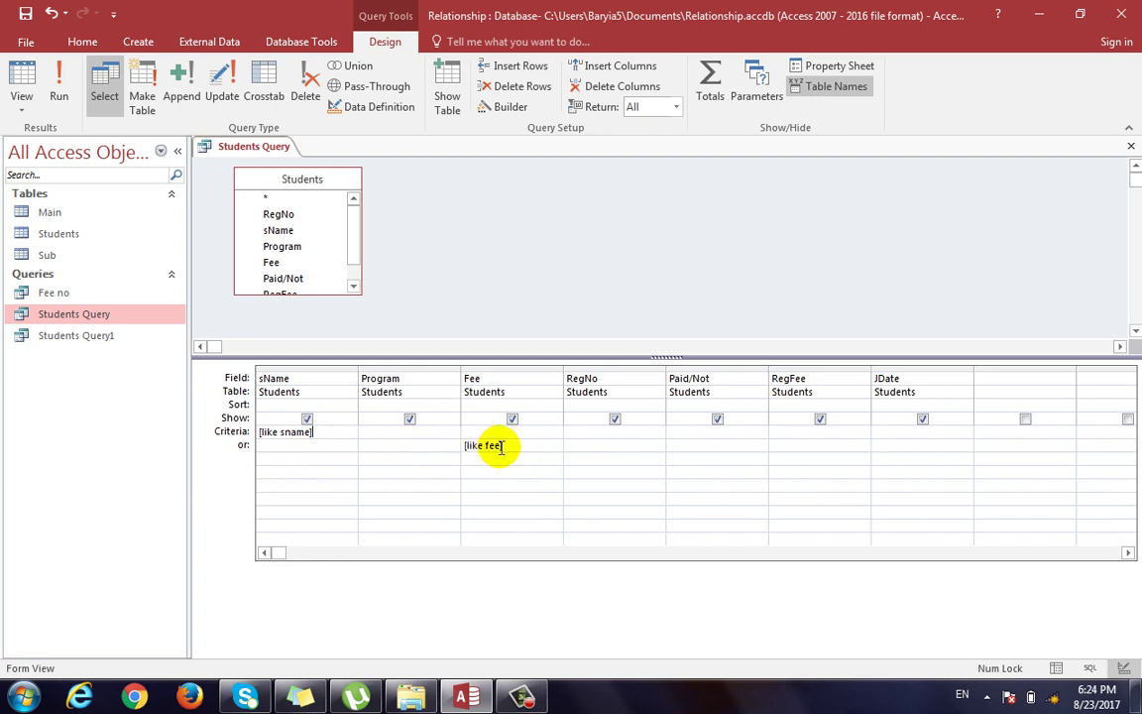
Run the query with a student's name for like sname and 500 for like fee to test the OR condition
click(20, 86)
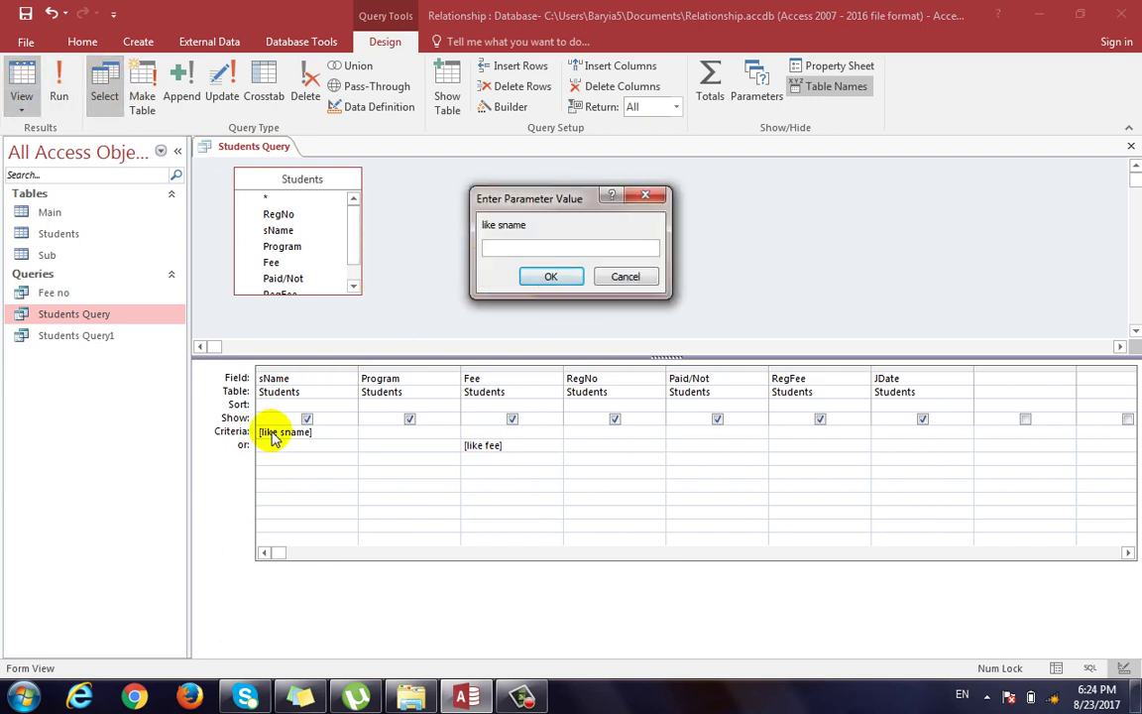
text(ali)
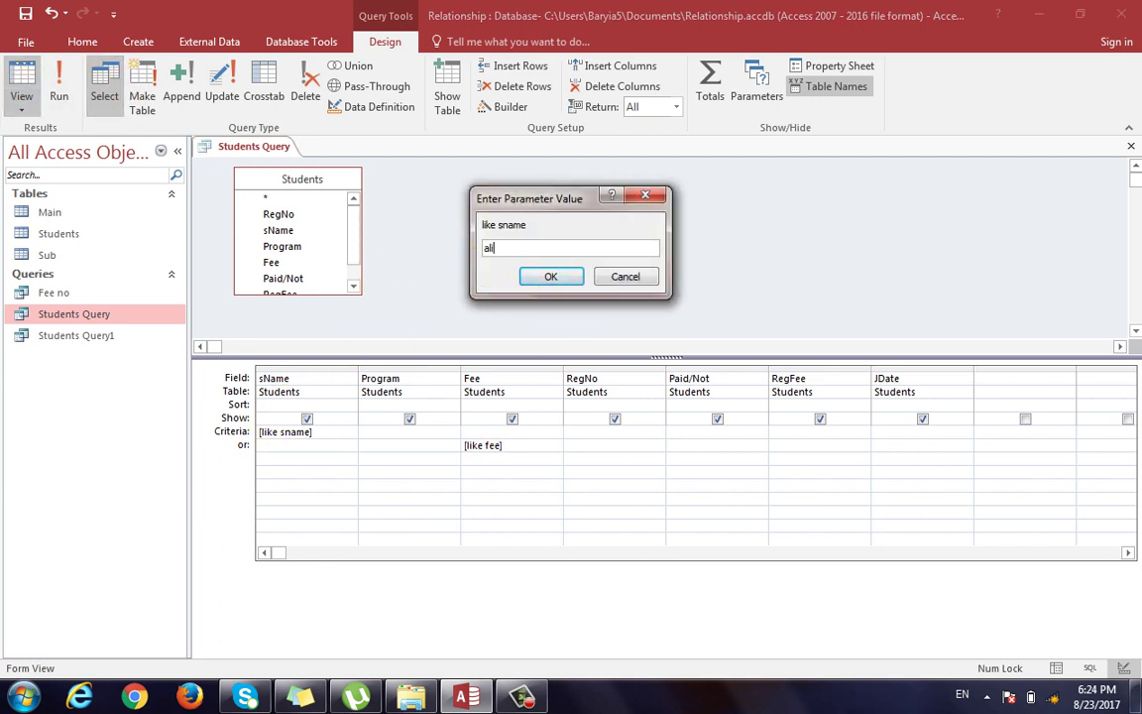
key(Return)
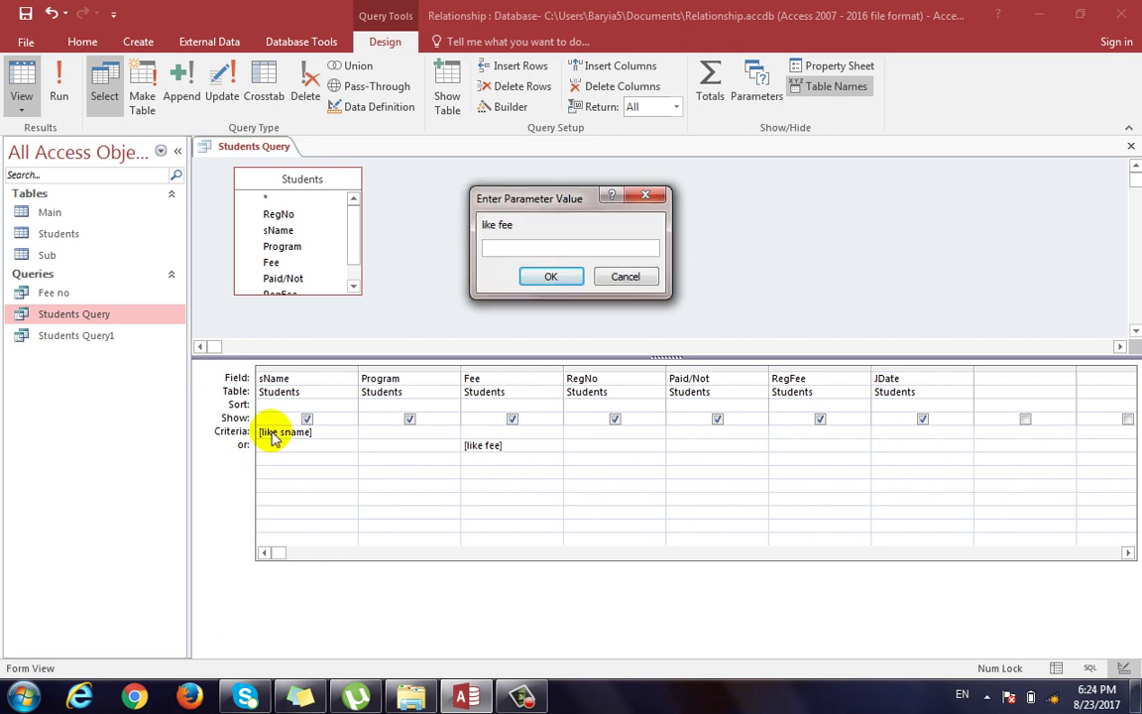
text(500)
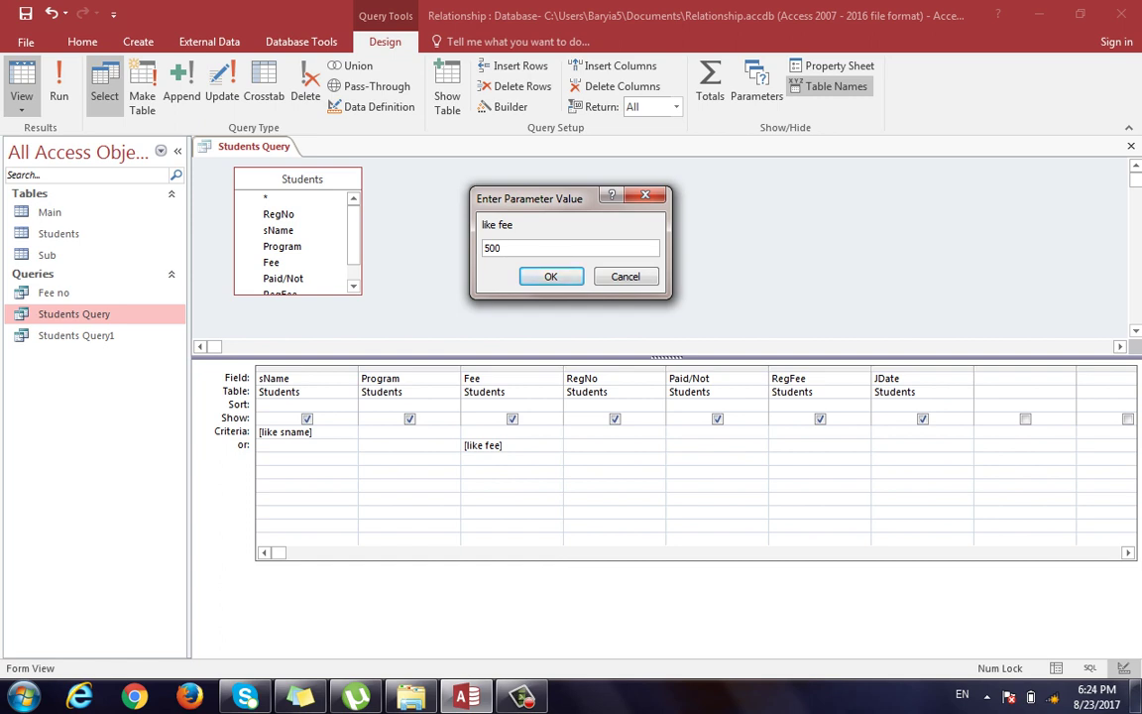
click(543, 278)
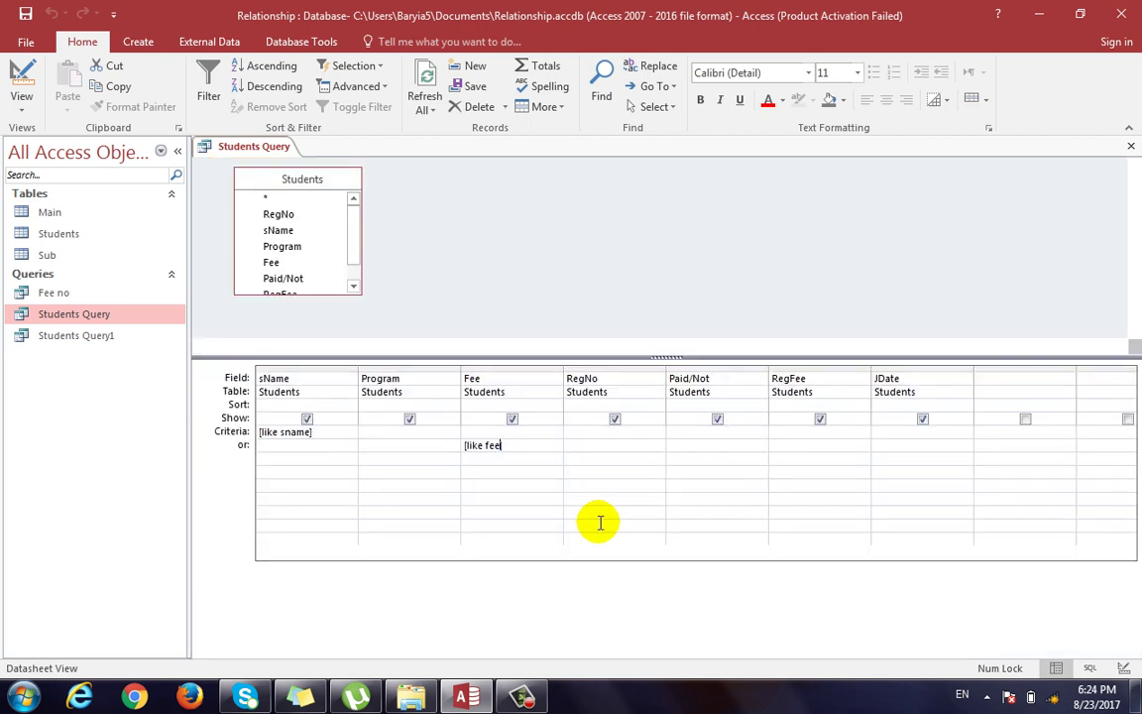
Move the [like fee] criterion from the or row up to the Criteria row of the Fee column
key(shift+Left)
key(shift+Left)
key(shift+Left)
key(shift+Left)
key(shift+Left)
key(shift+Left)
key(shift+Left)
key(shift+Left)
key(shift+Left)
key(shift+Left)
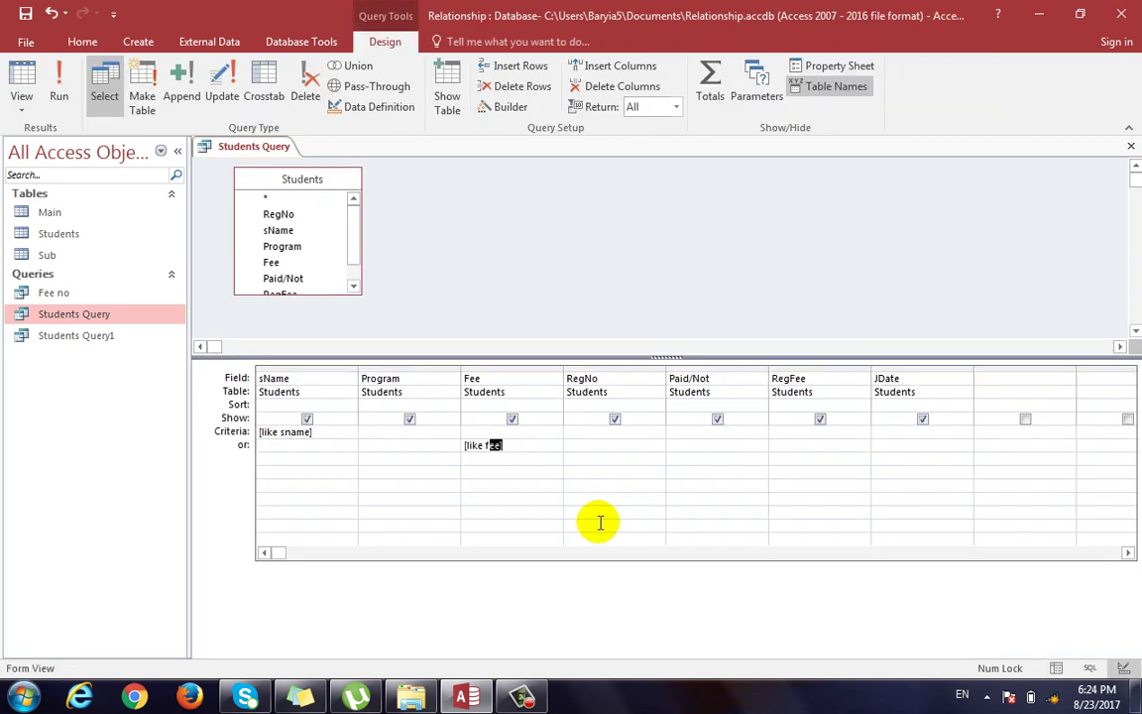
key(ctrl+x)
key(Up)
key(ctrl+v)
Test the AND condition by running the query with a student's name and fee 500, and return to Design view
click(21, 80)
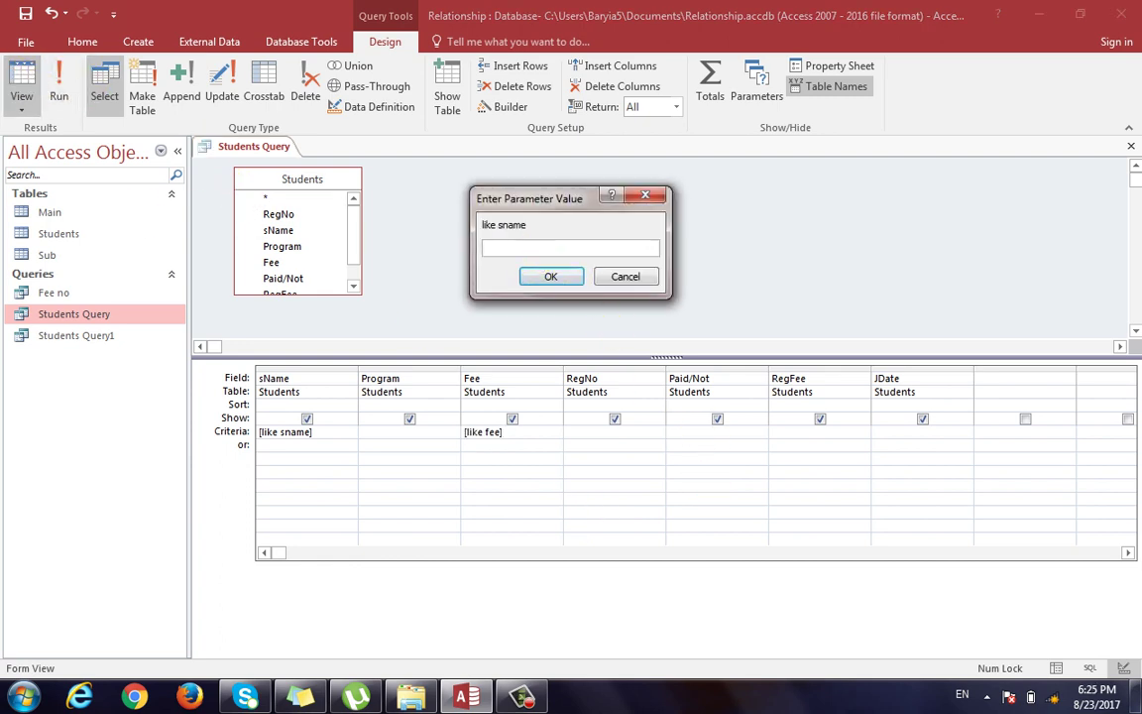
text(ali)
click(537, 261)
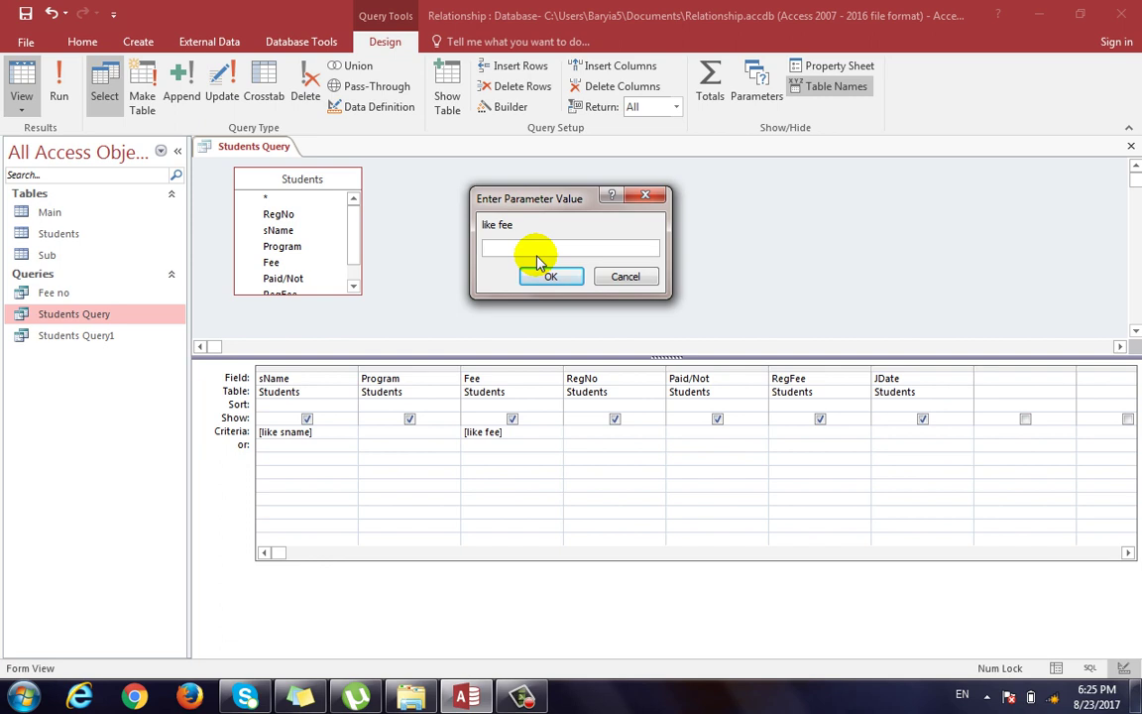
text(500)
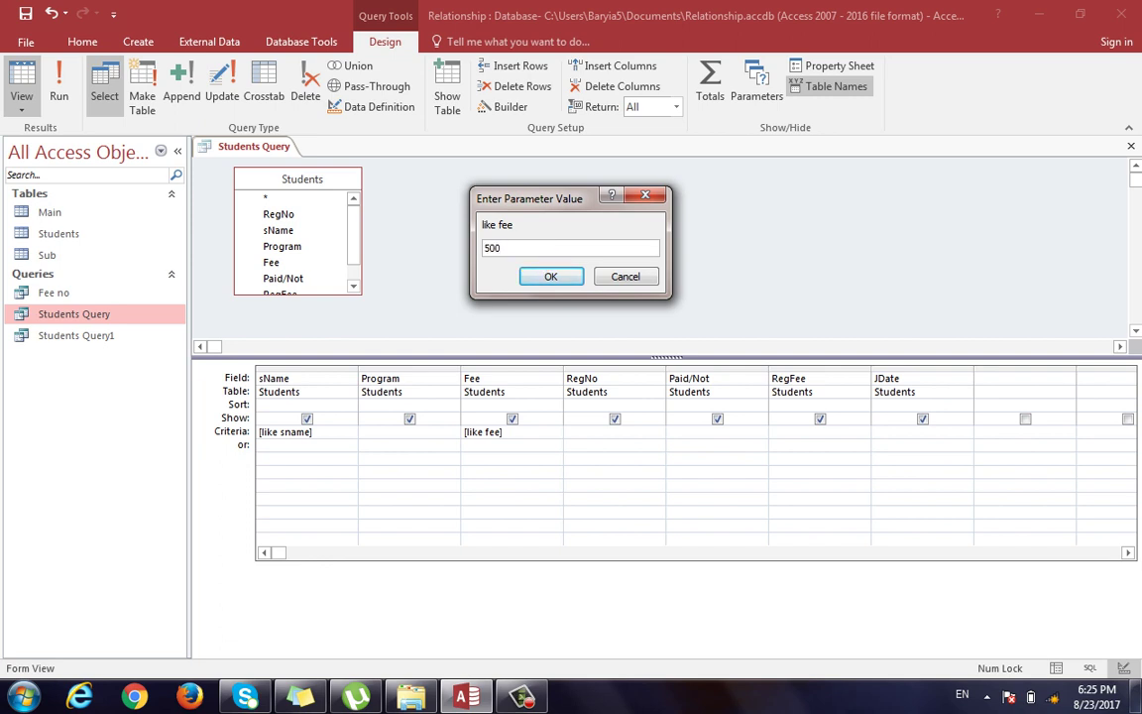
click(542, 269)
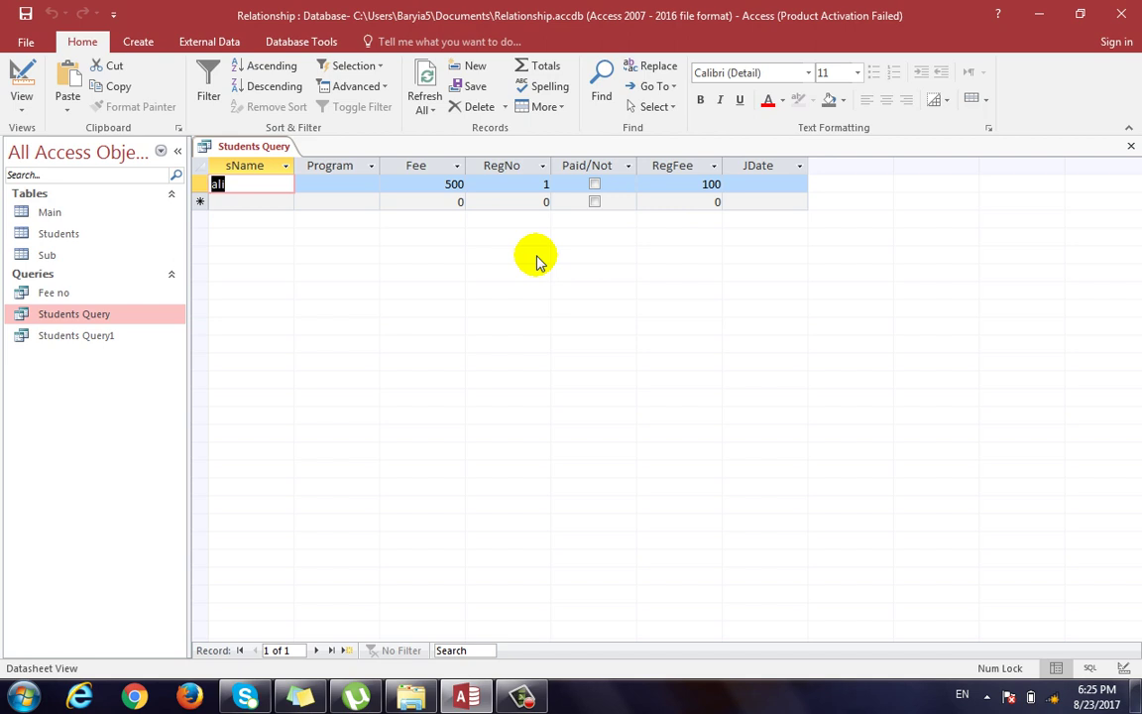
key(ctrl+period)
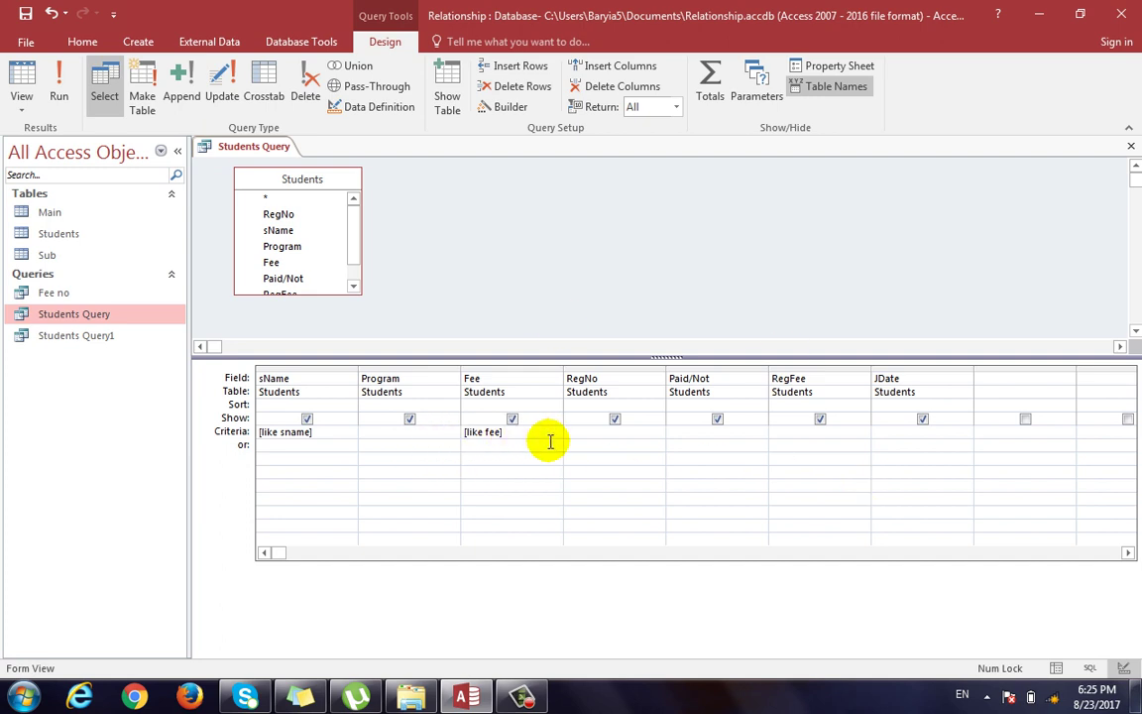
Run the query with an asterisk before the student's name and 600 as the fee, and return to Design view
click(21, 74)
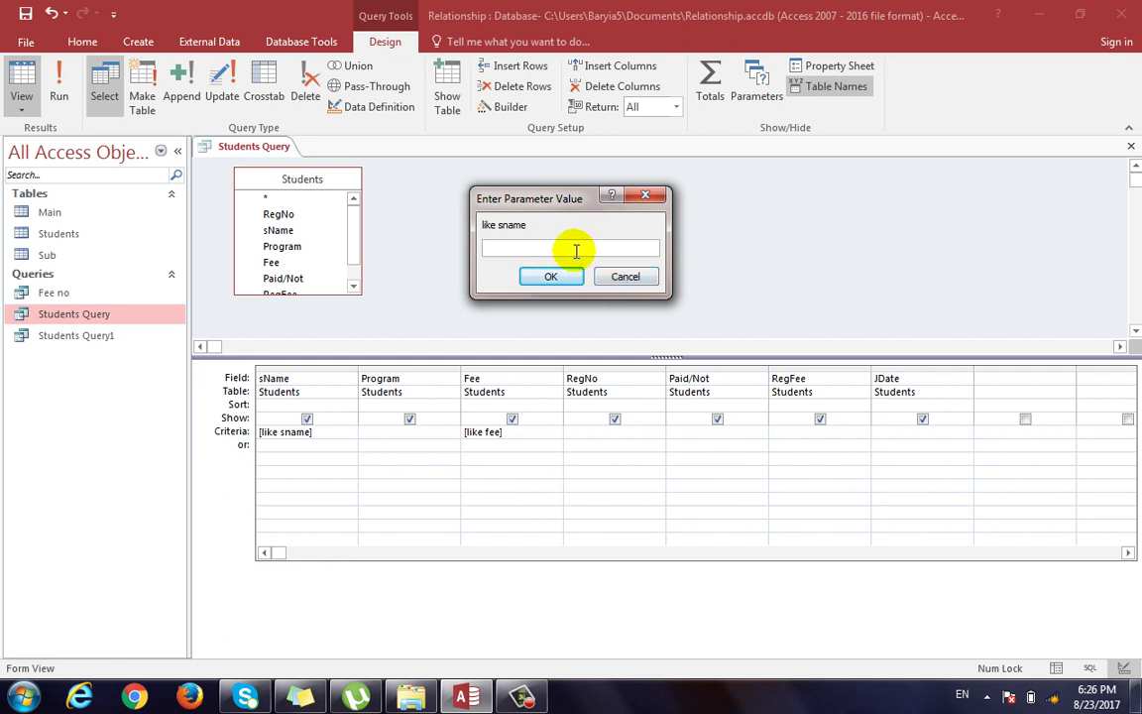
text(*ali)
key(Return)
text(600)
key(Return)
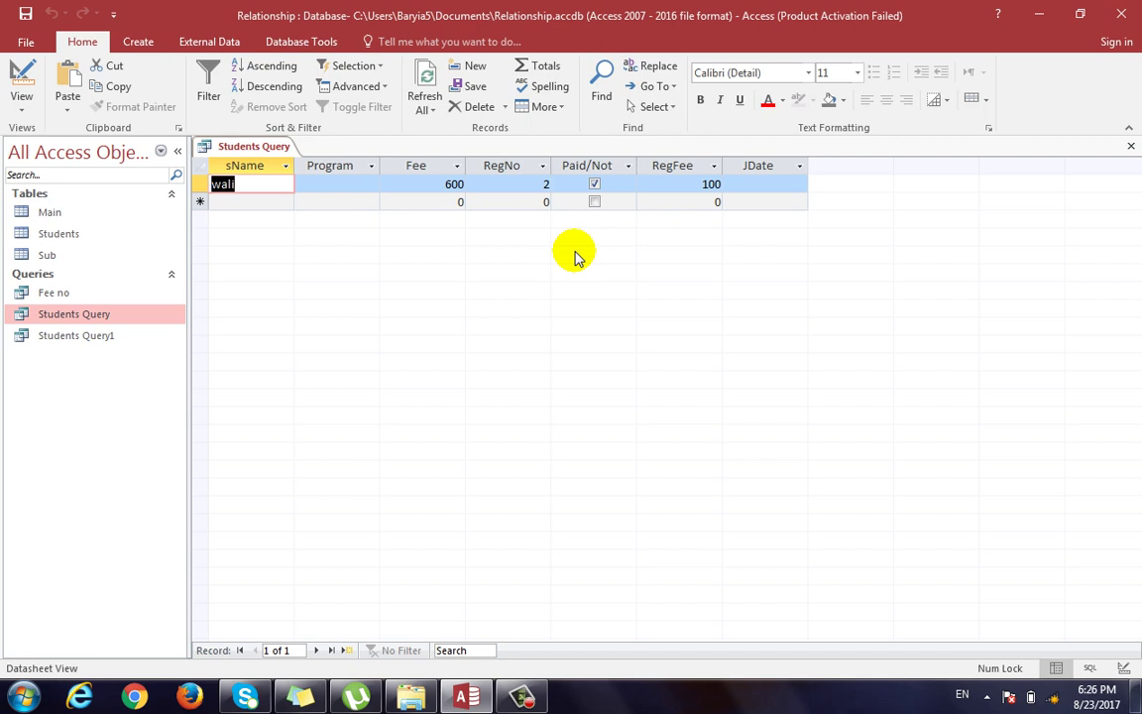
key(ctrl+comma)
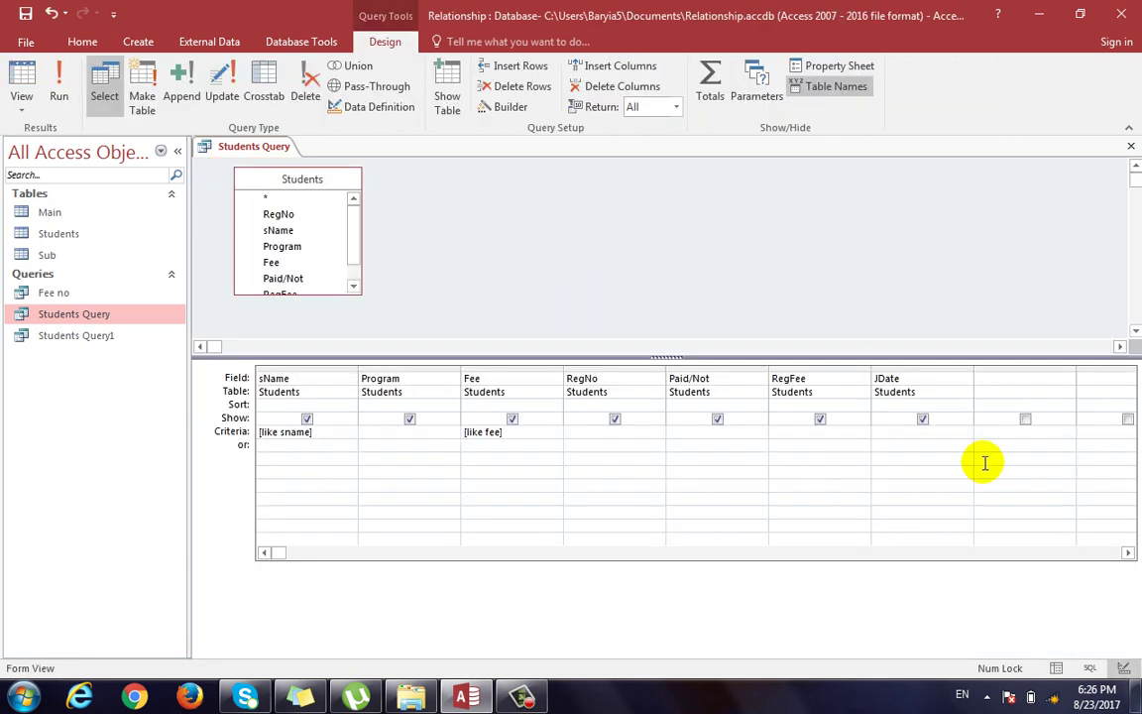
Add the parameter criterion [like program] to the Criteria row of the Program column
click(387, 431)
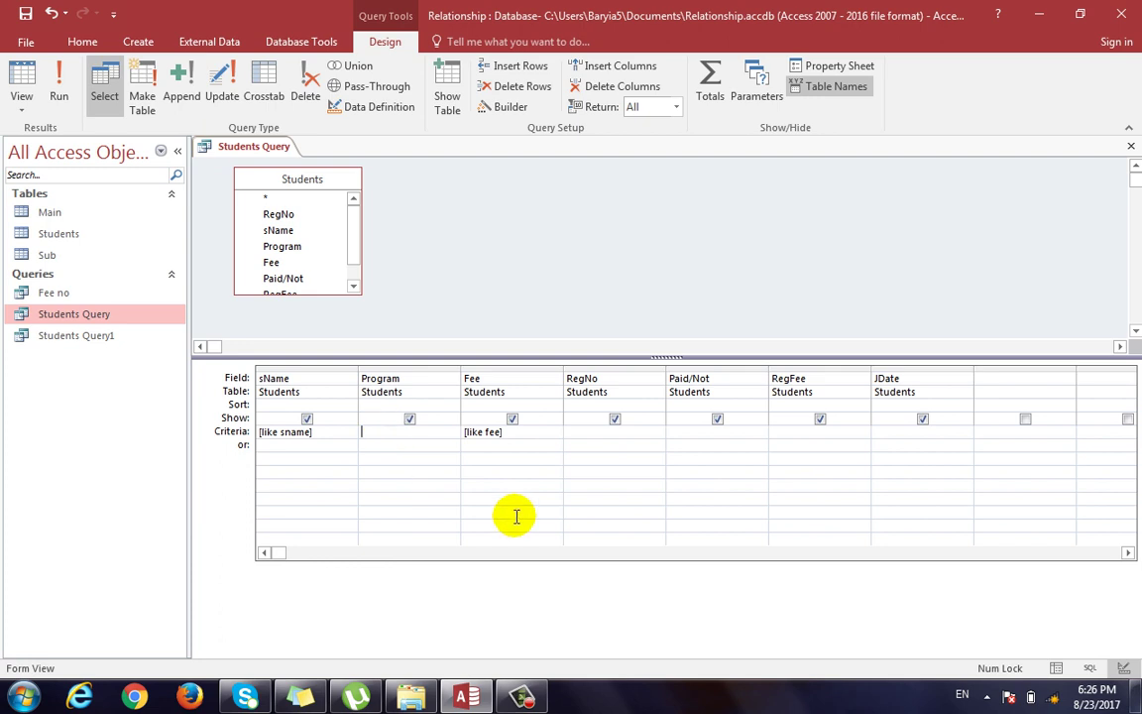
text([like)
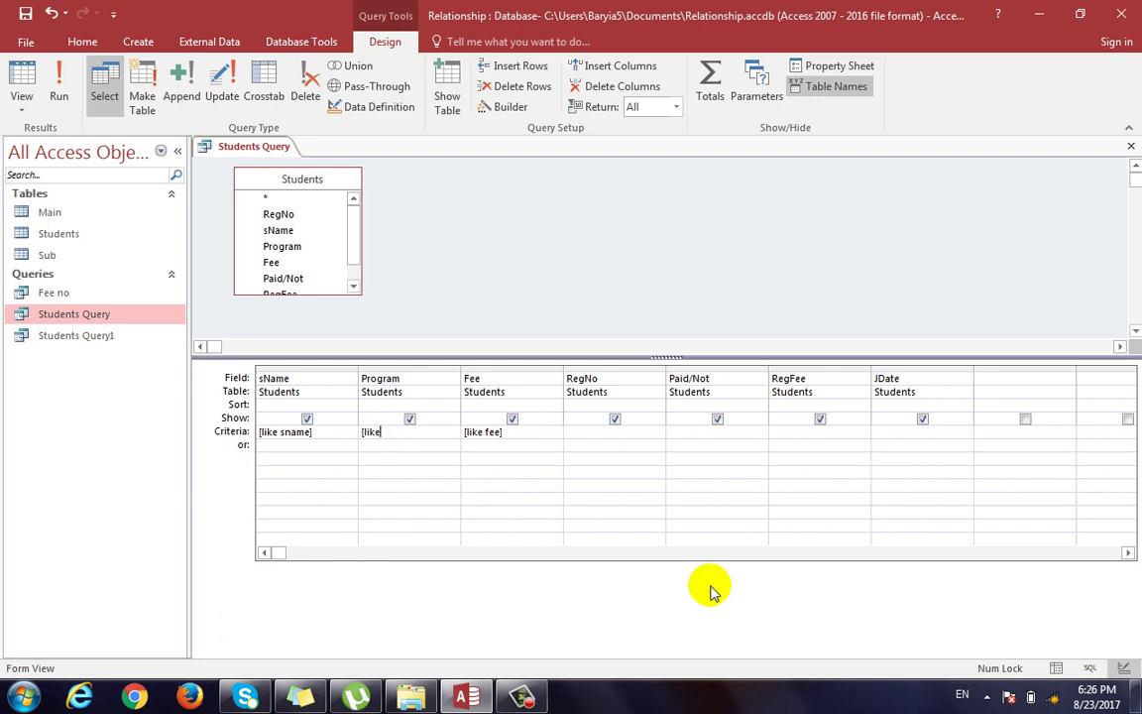
text( program])
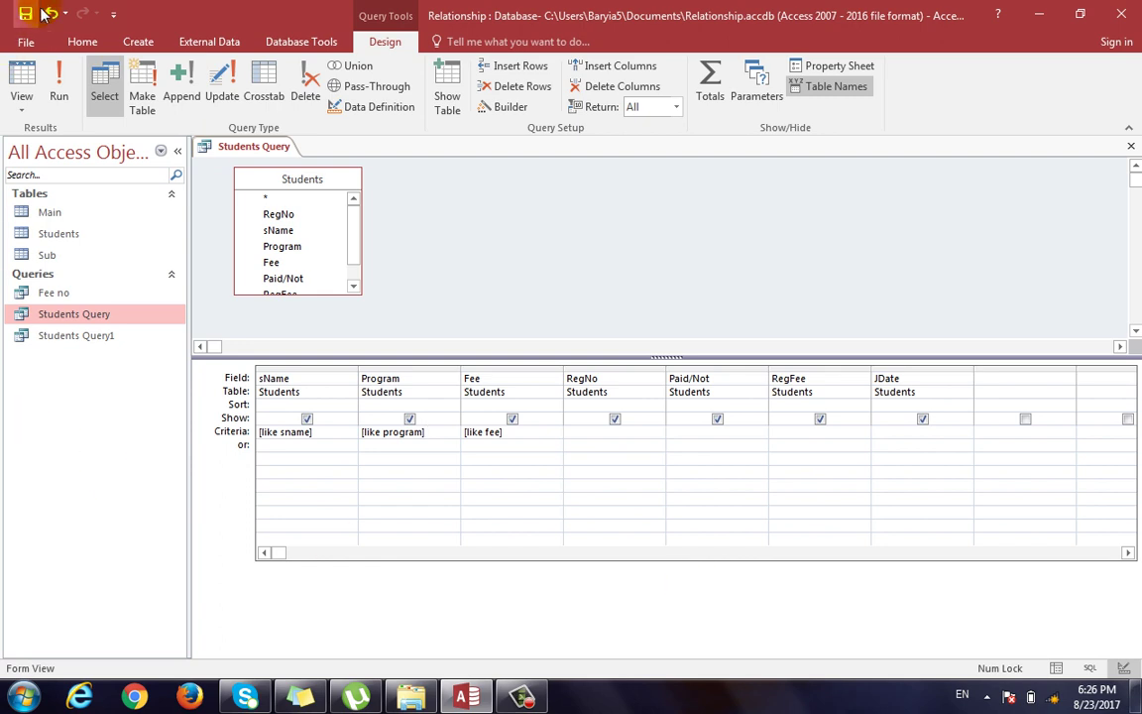
Test the three AND conditions by running the query with a student's name, program word and fee 500, and return to Design view
click(21, 79)
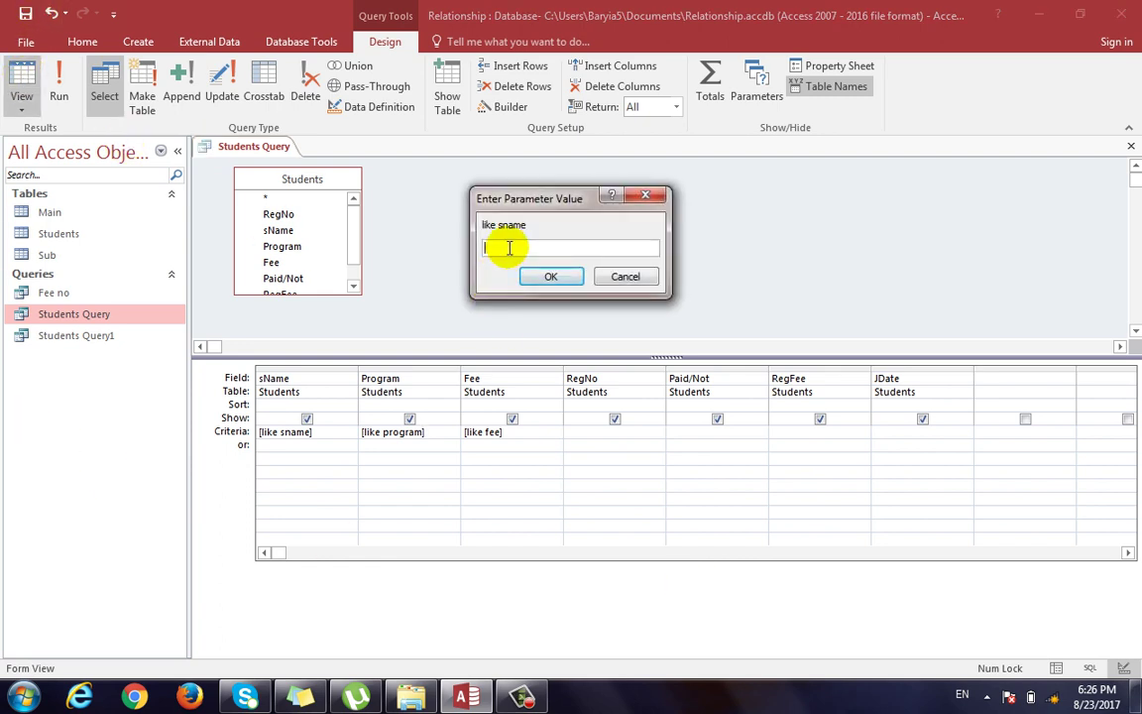
text(s)
key(Return)
text(word)
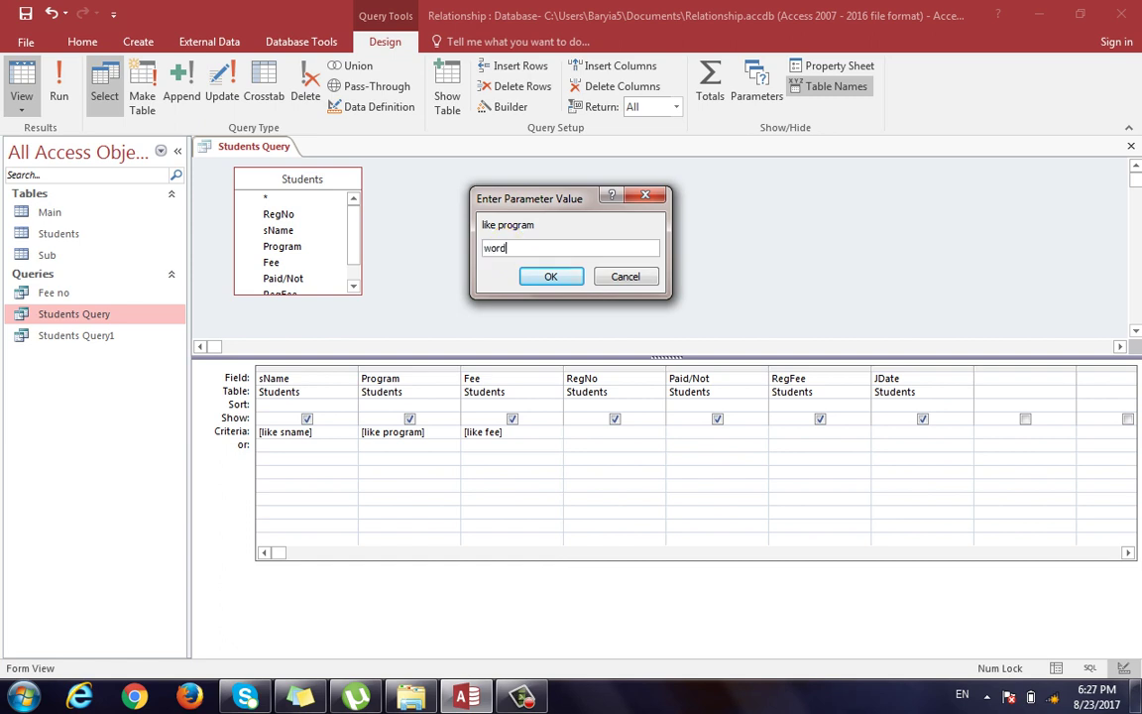
key(Return)
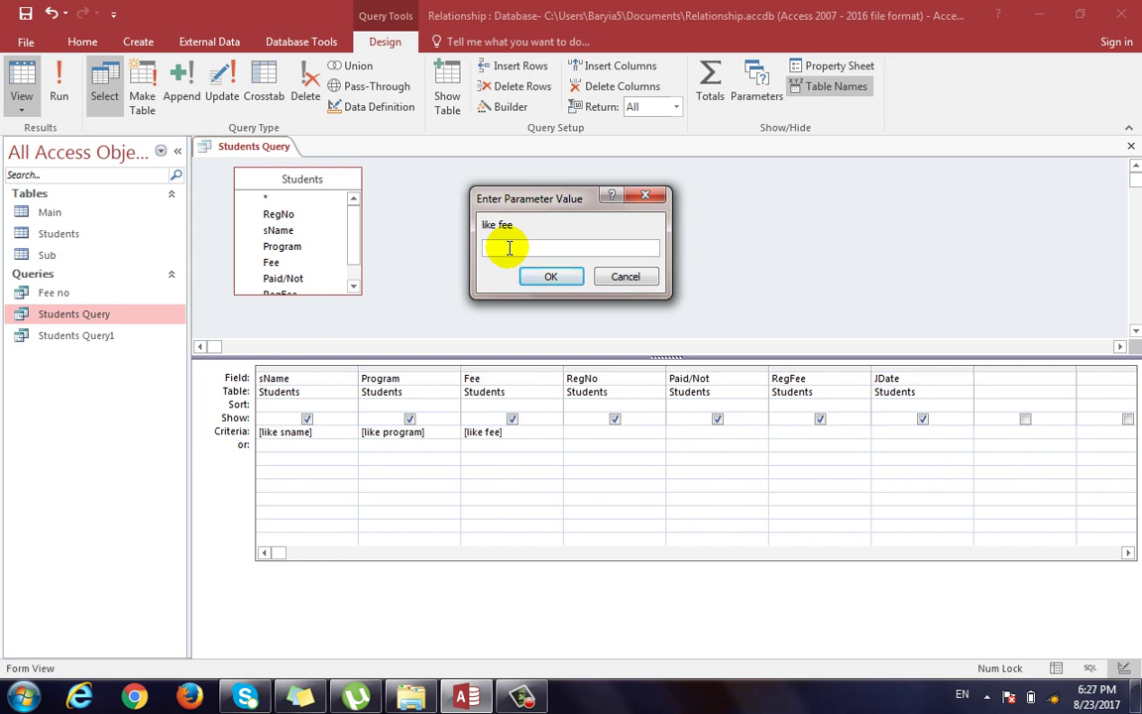
text(5000)
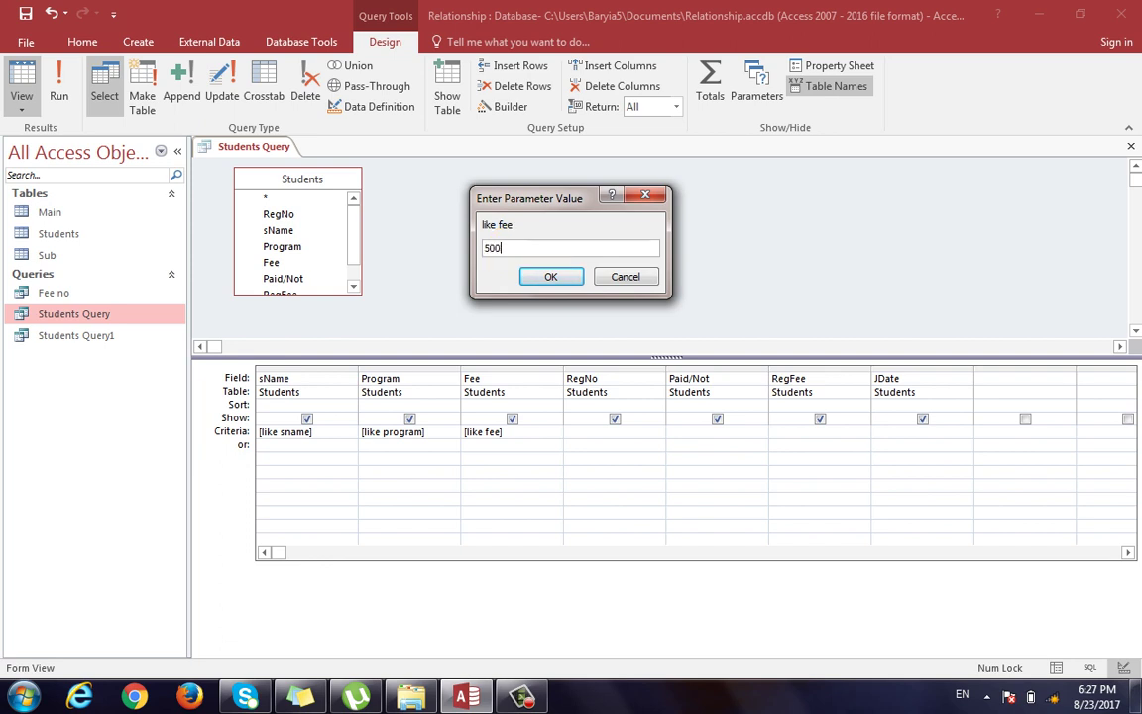
key(Return)
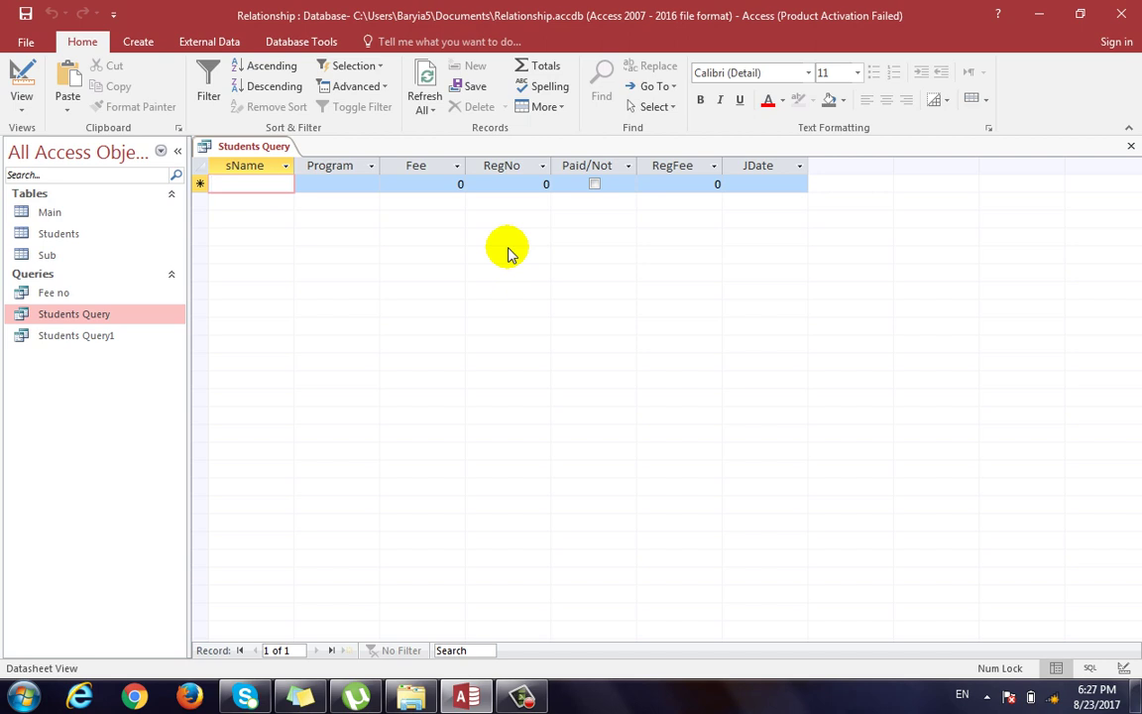
key(ctrl+comma)
Move the [like program] criterion from the Criteria row down to the or row of the Program column
key(shift+Right)
key(shift+Right)
key(shift+Right)
key(shift+Right)
key(shift+Right)
key(shift+Right)
key(shift+Right)
key(shift+Right)
key(shift+Right)
key(shift+Right)
key(shift+Right)
key(shift+Right)
key(shift+Right)
key(shift+Right)
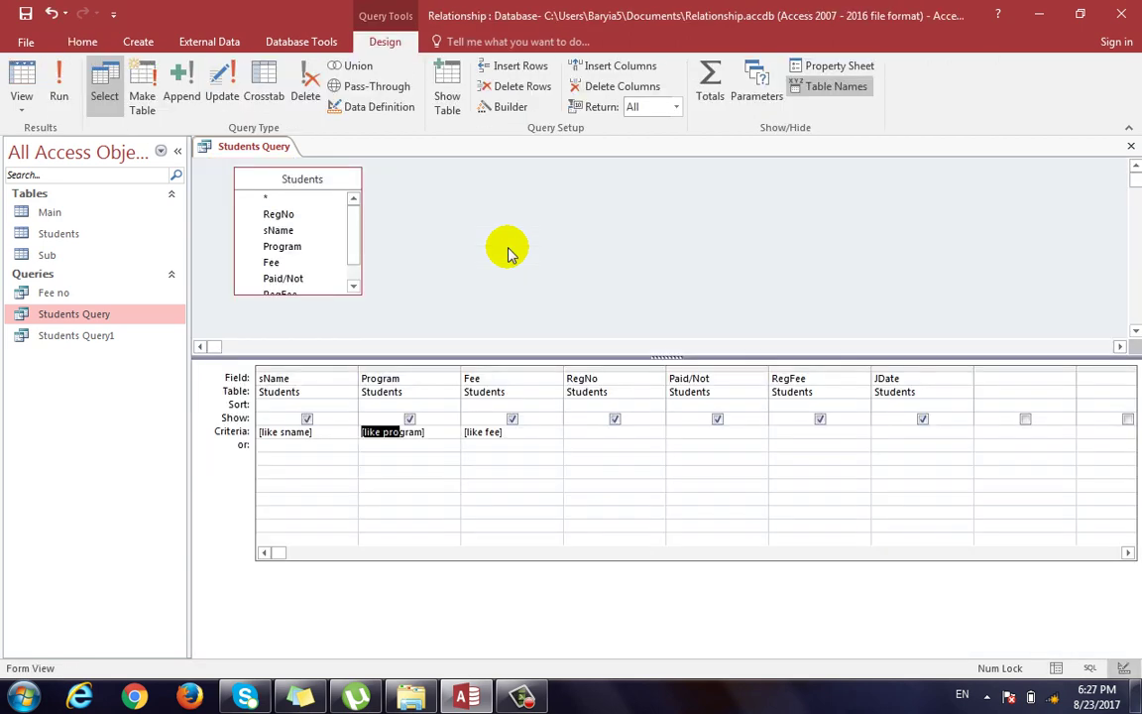
key(Delete)
key(Down)
key(ctrl+v)
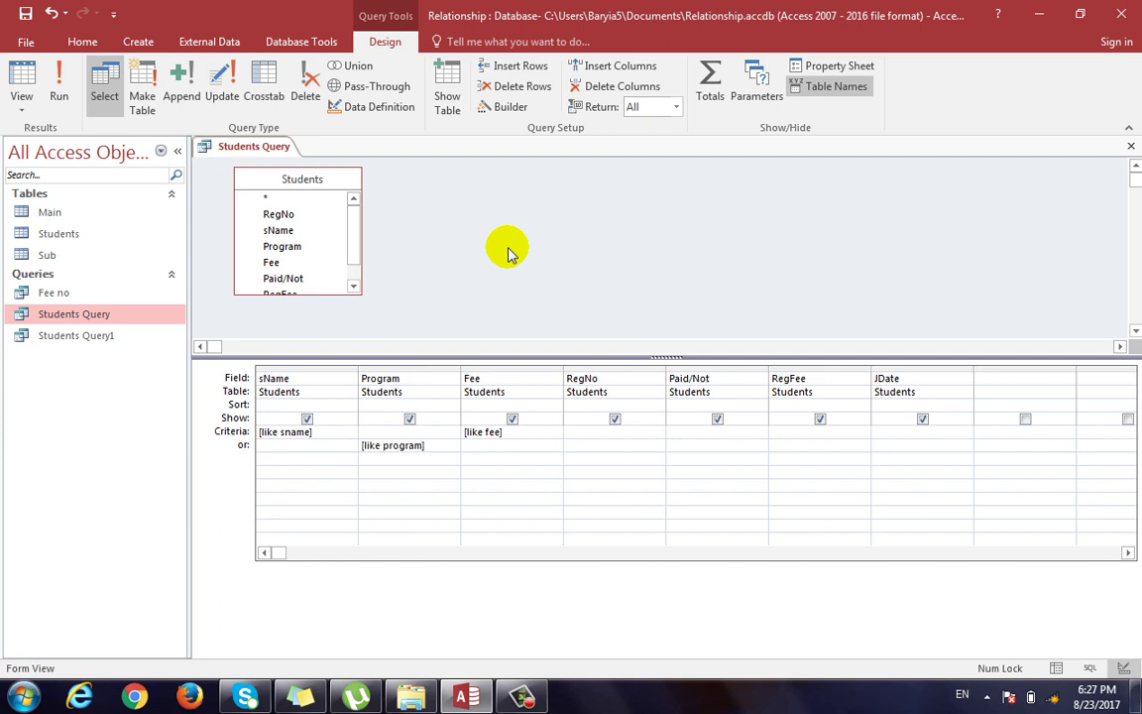
Test the combined AND/OR criteria by running the query with a student's name, fee 500 and a program, and return to Design view
click(21, 75)
text(ali)
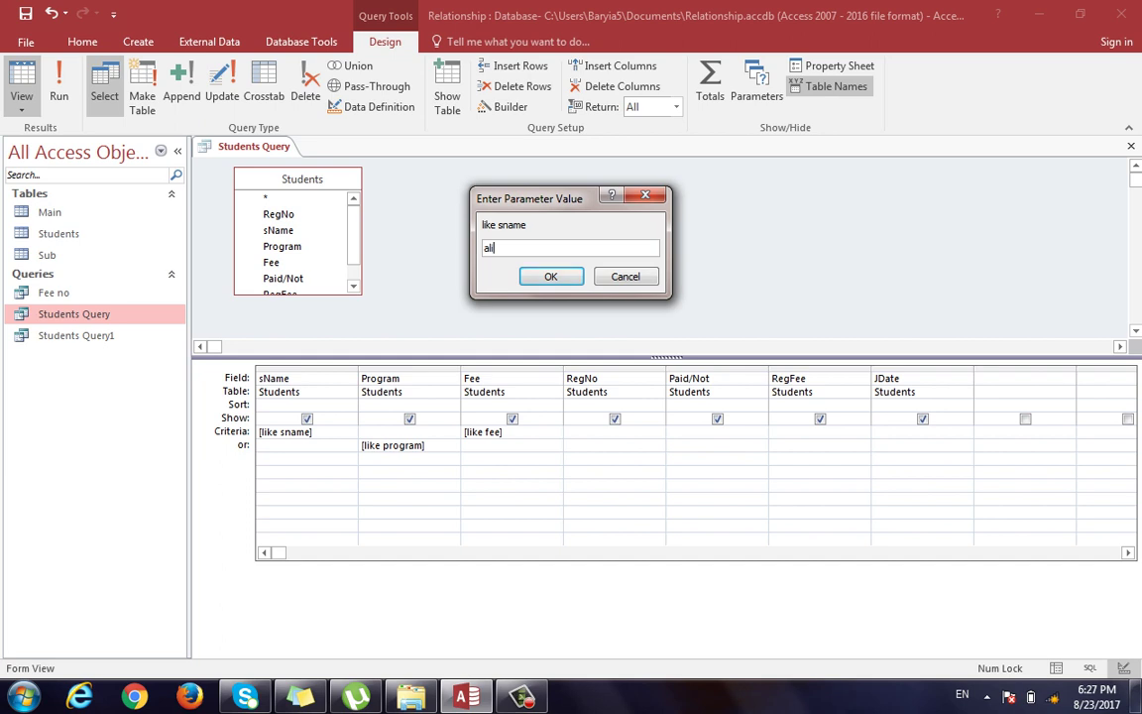
click(523, 276)
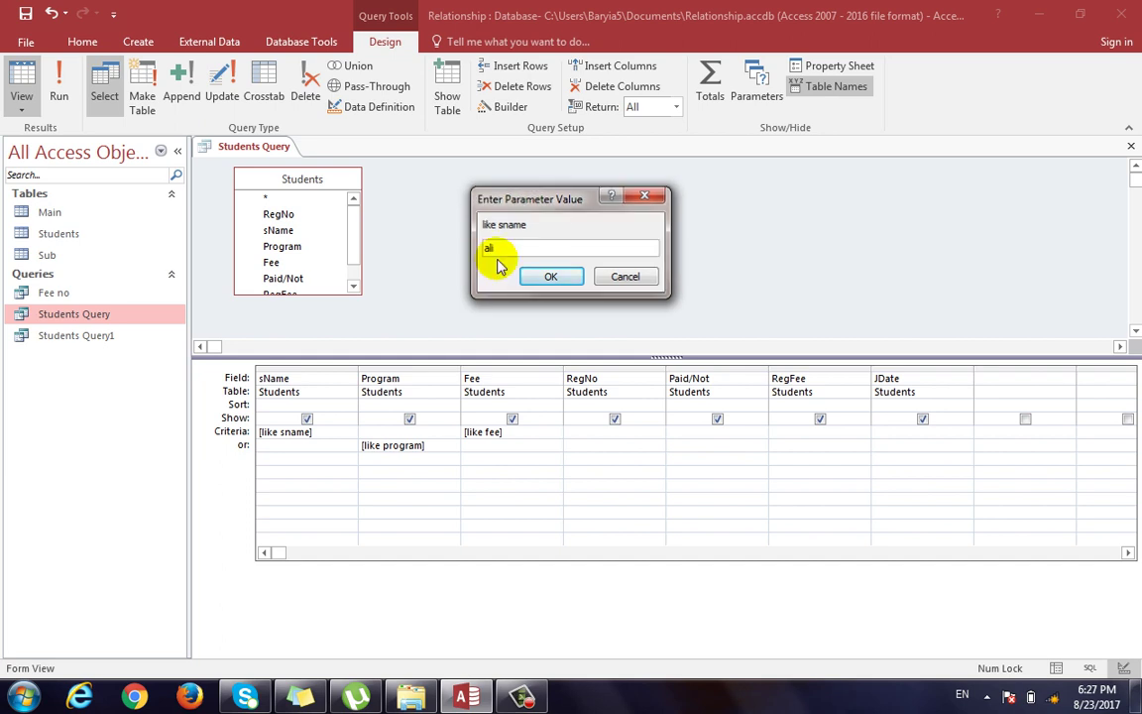
click(523, 275)
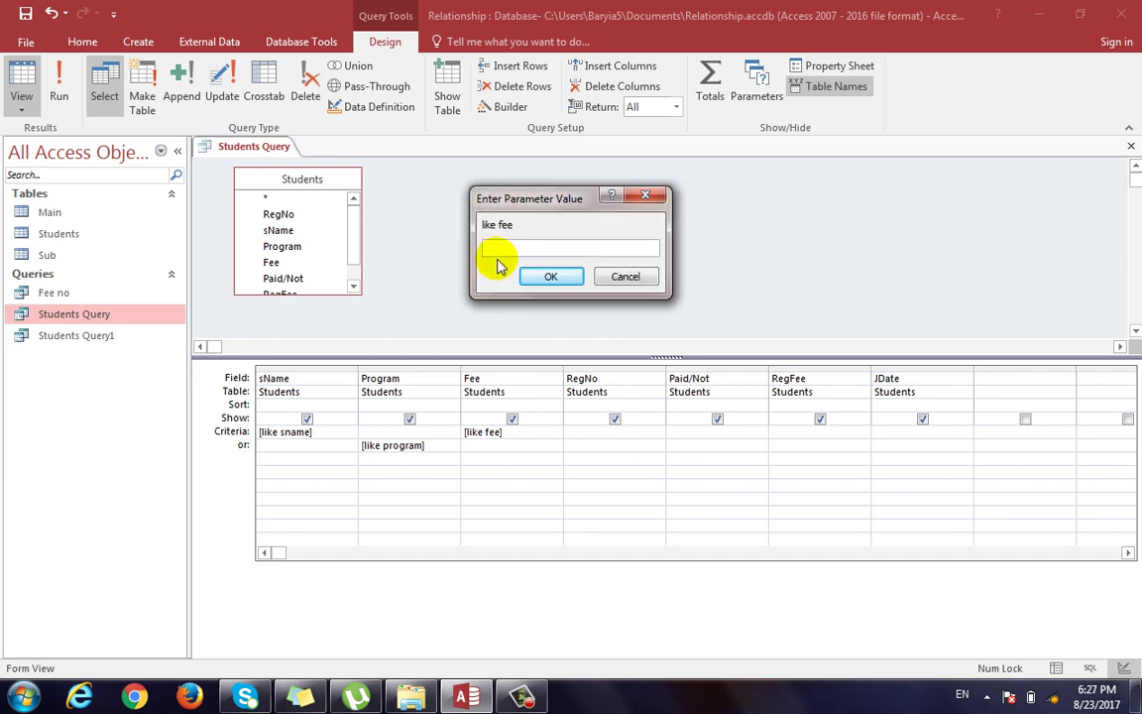
text(500)
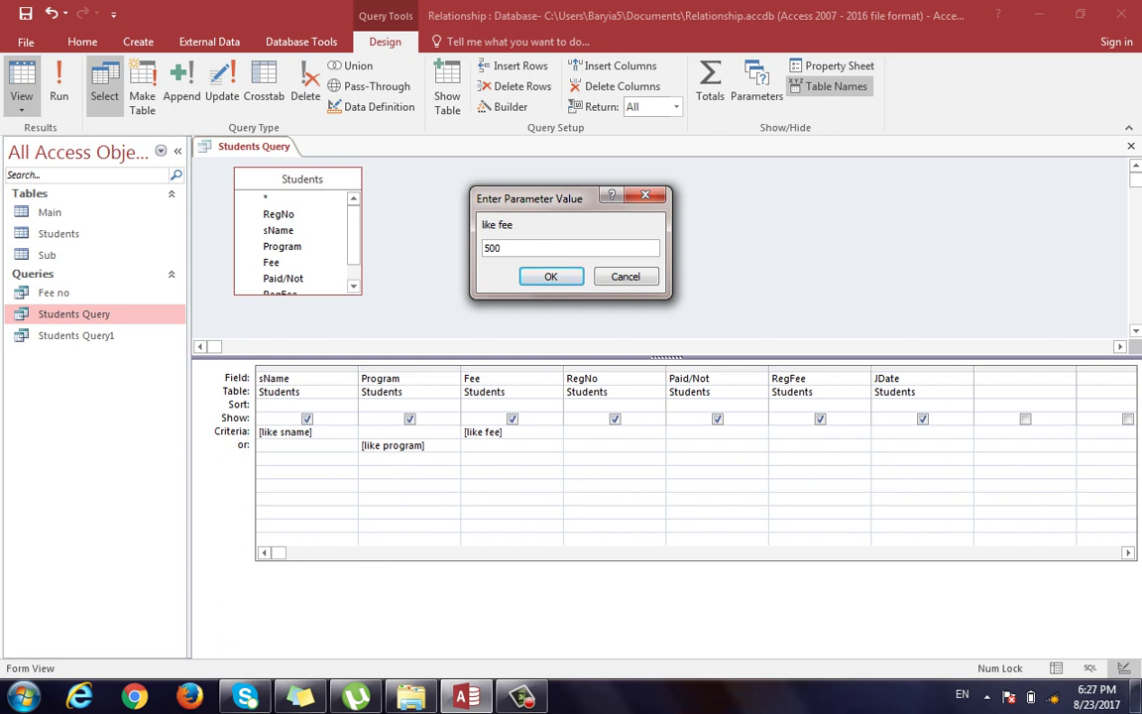
click(523, 276)
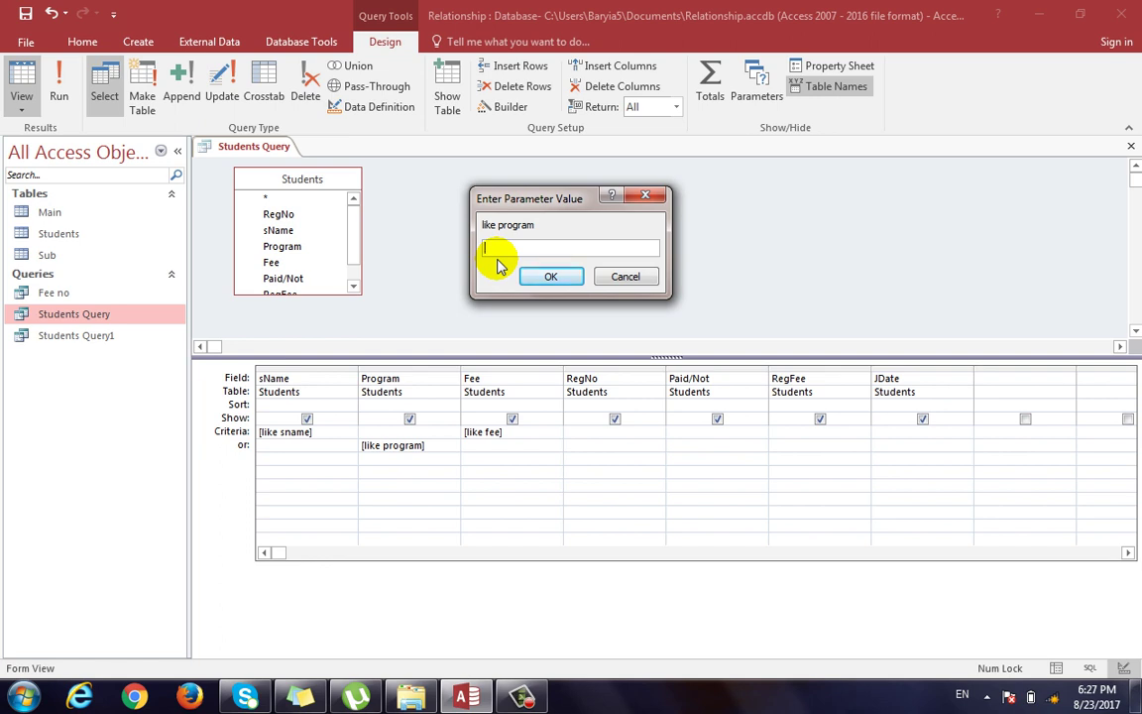
text(ec)
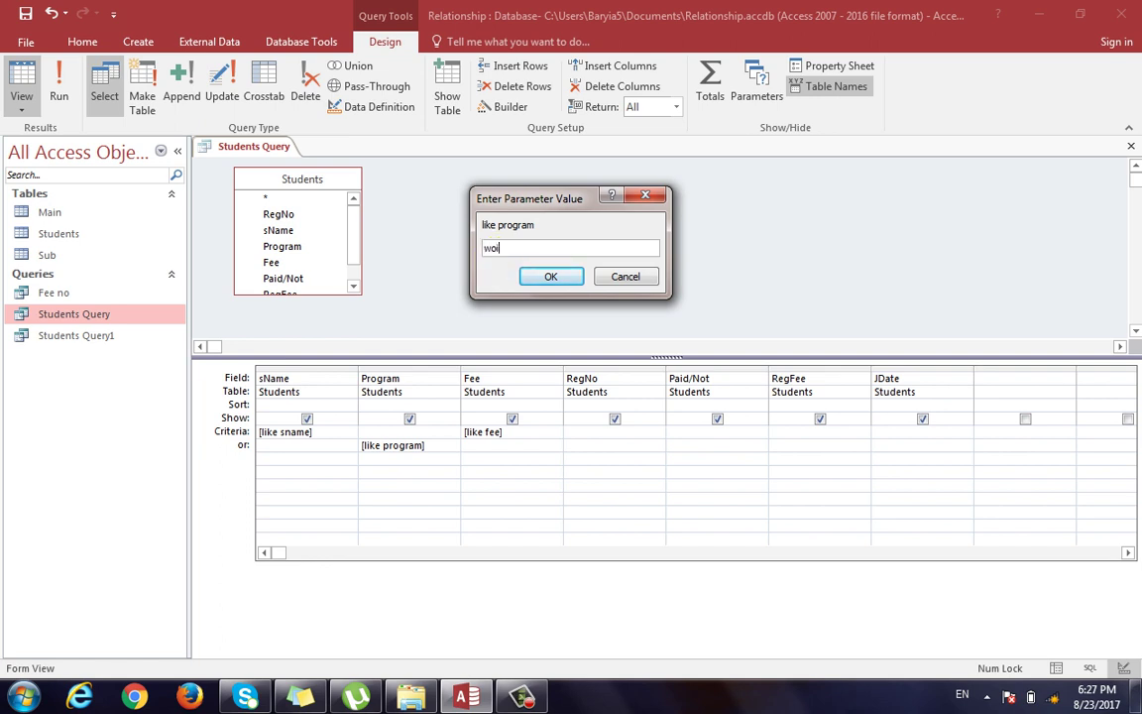
key(Return)
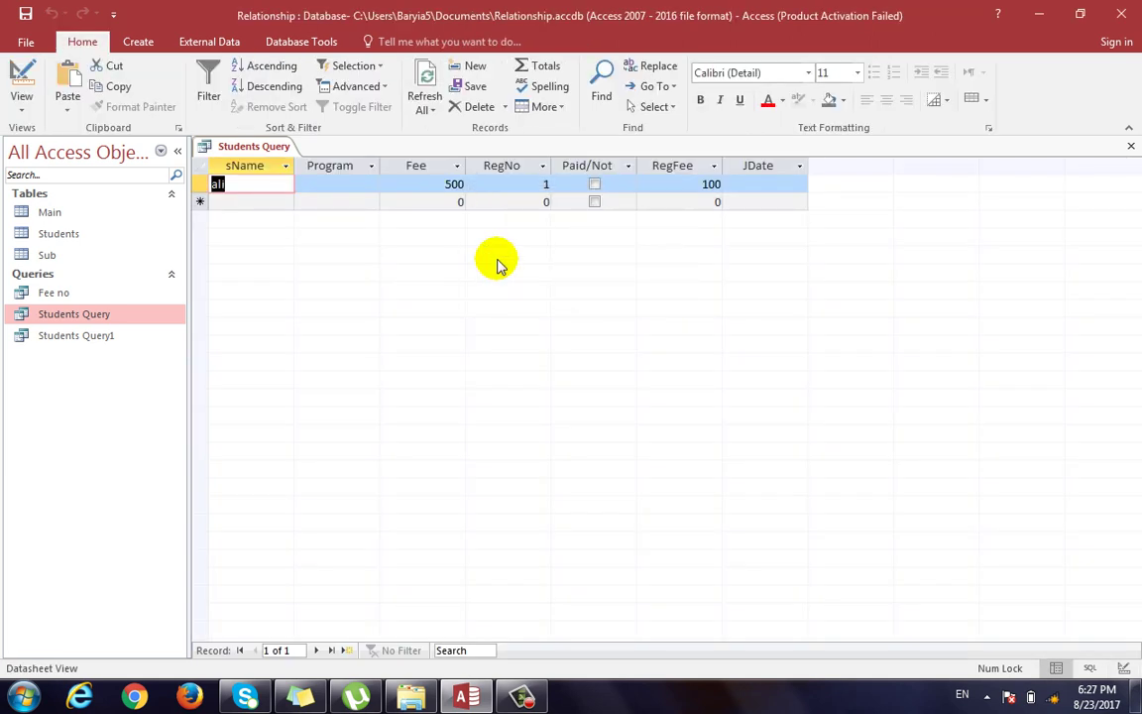
key(ctrl+comma)
Rerun the query with another set of name, fee and program values, and return to Design view
key(ctrl+period)
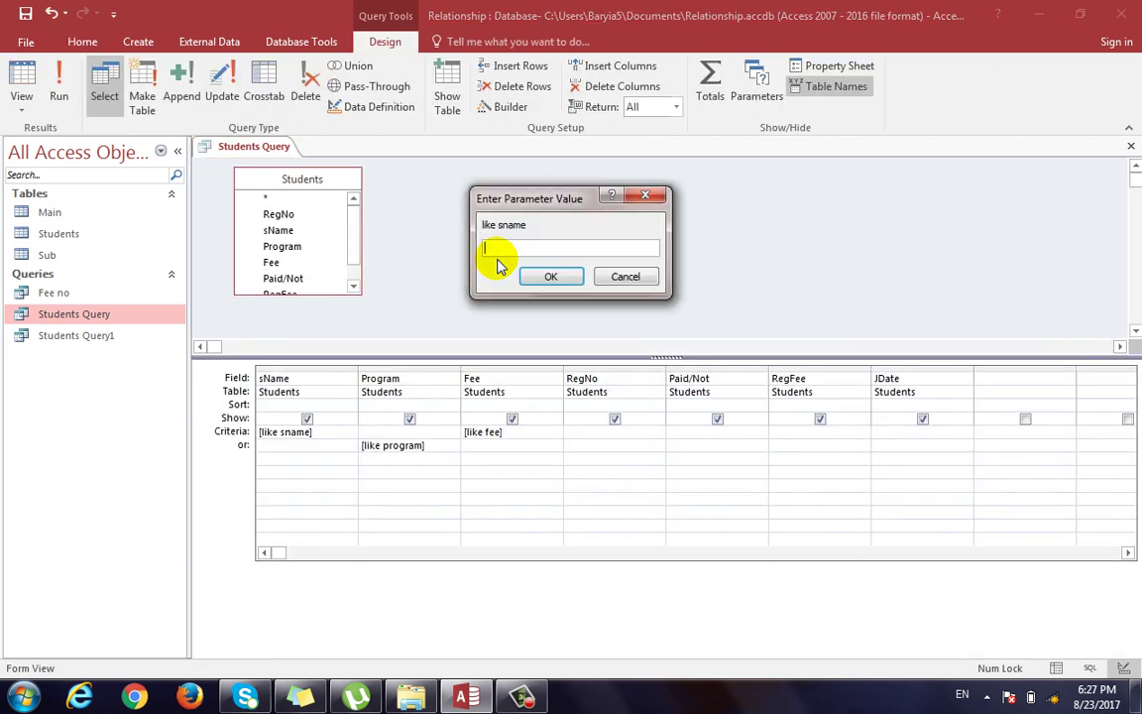
text(a)
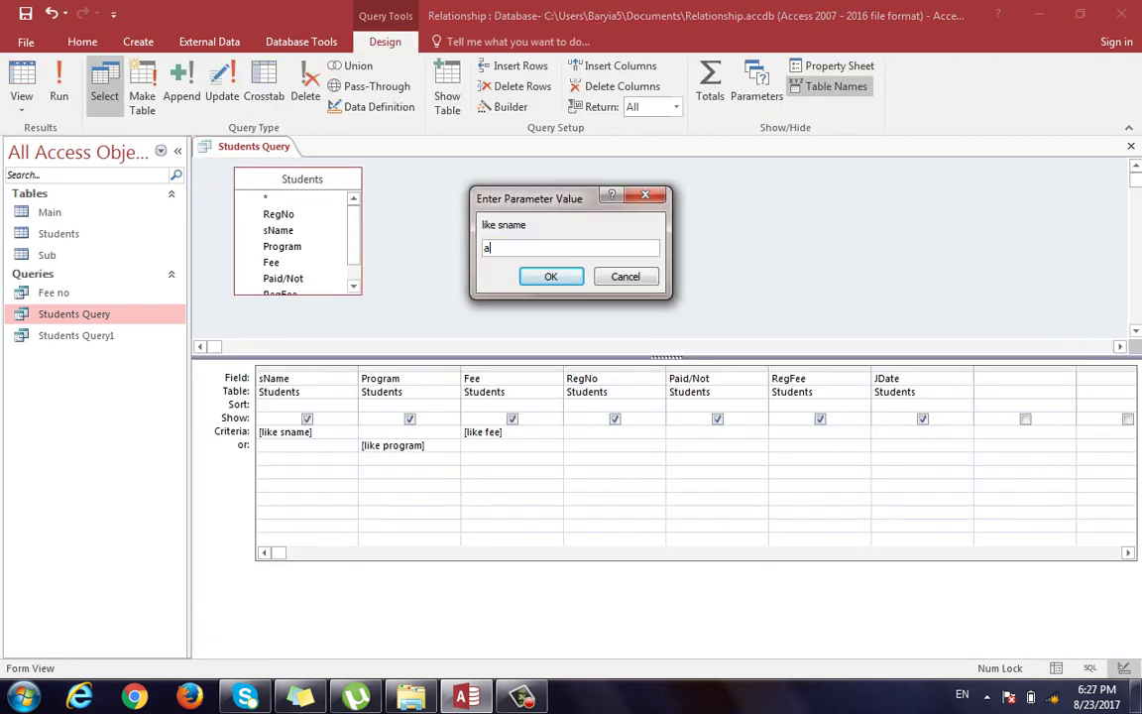
key(Return)
key(Return)
text(10)
key(Return)
text(windows)
key(Return)
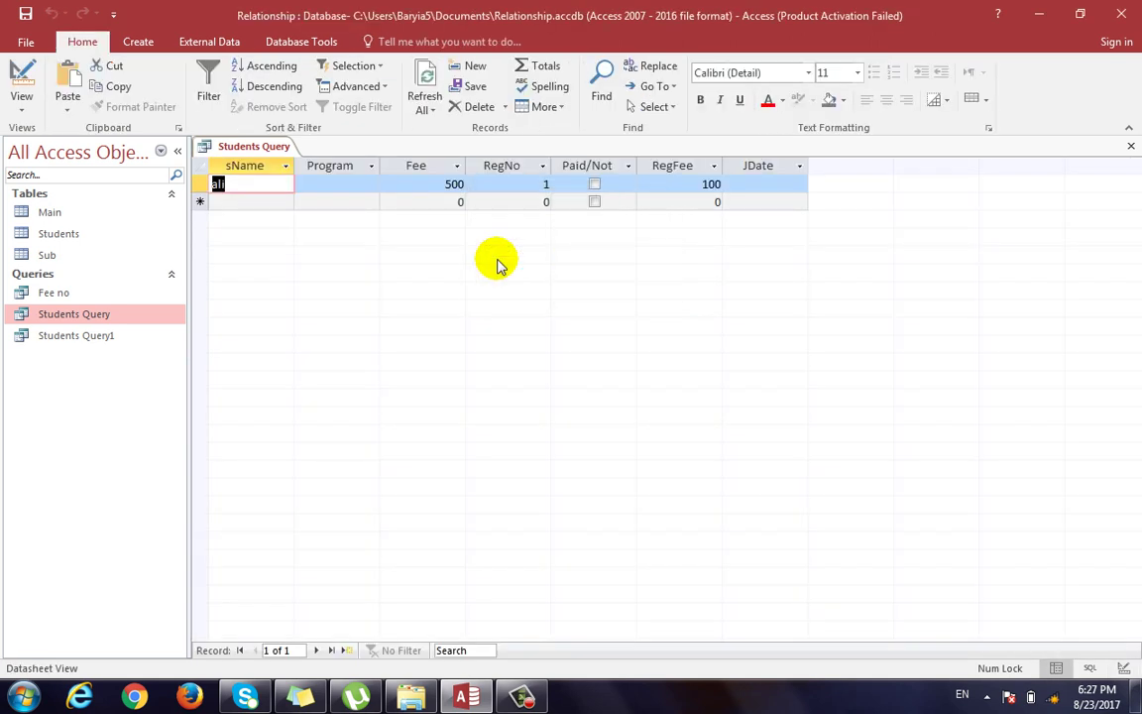
key(ctrl+period)
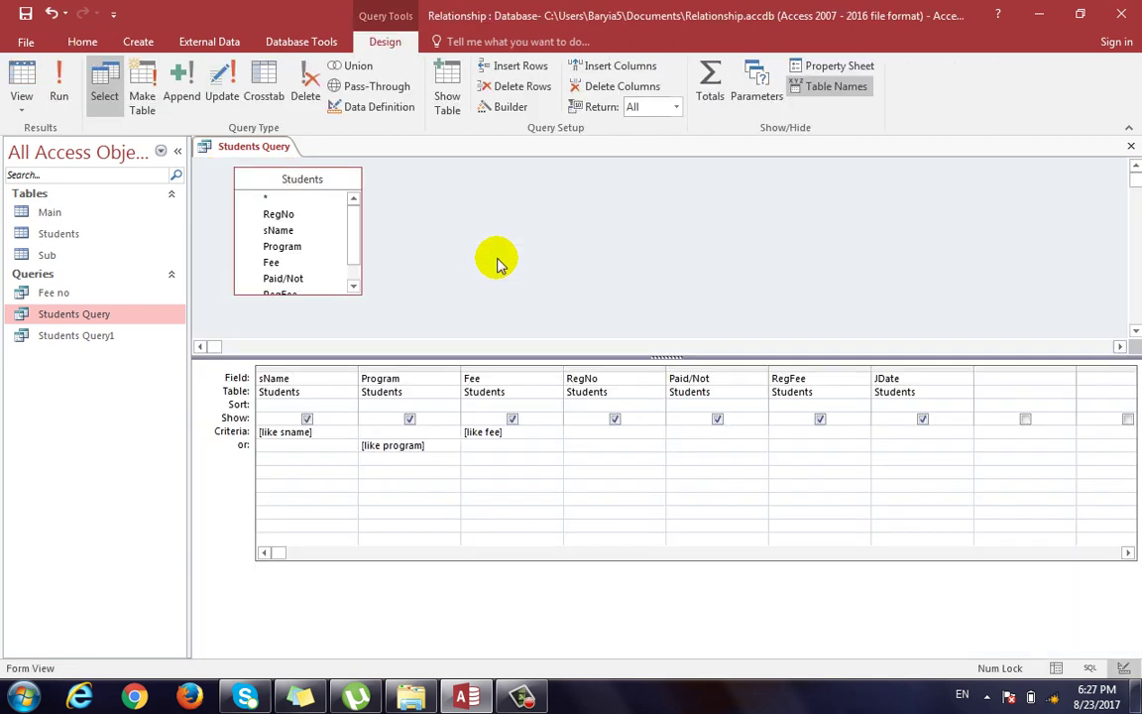
Run the query with a student's name, fee 500 and program excel, and return to Design view
key(ctrl+period)
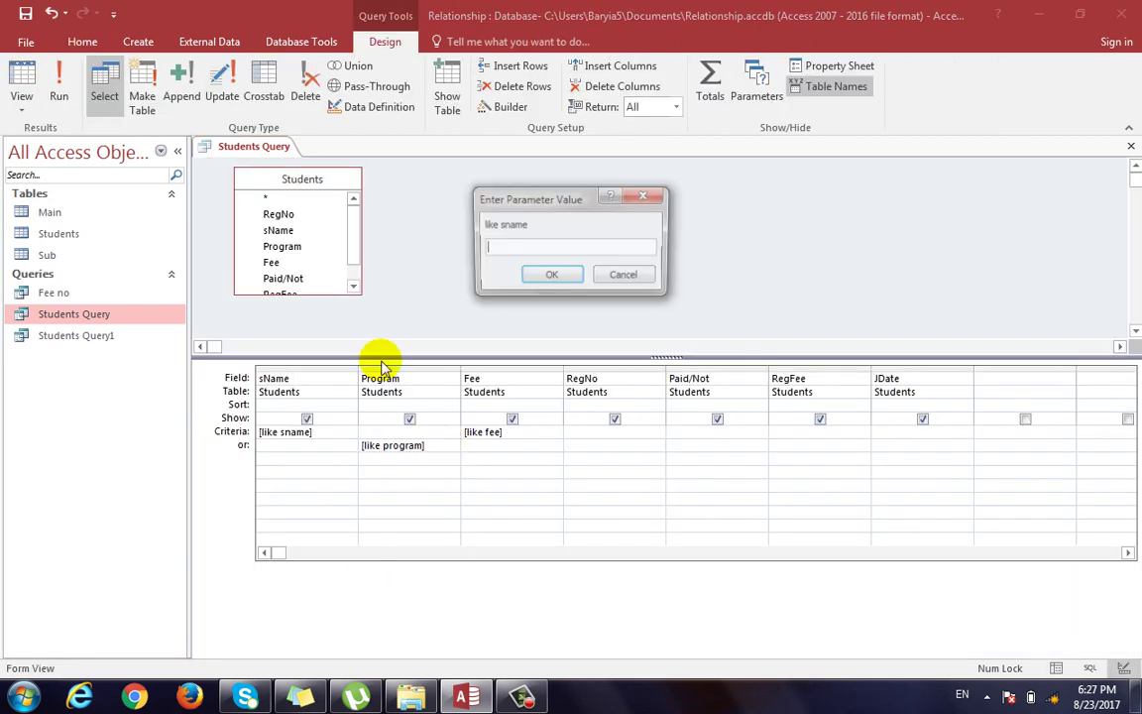
text(ali)
key(Return)
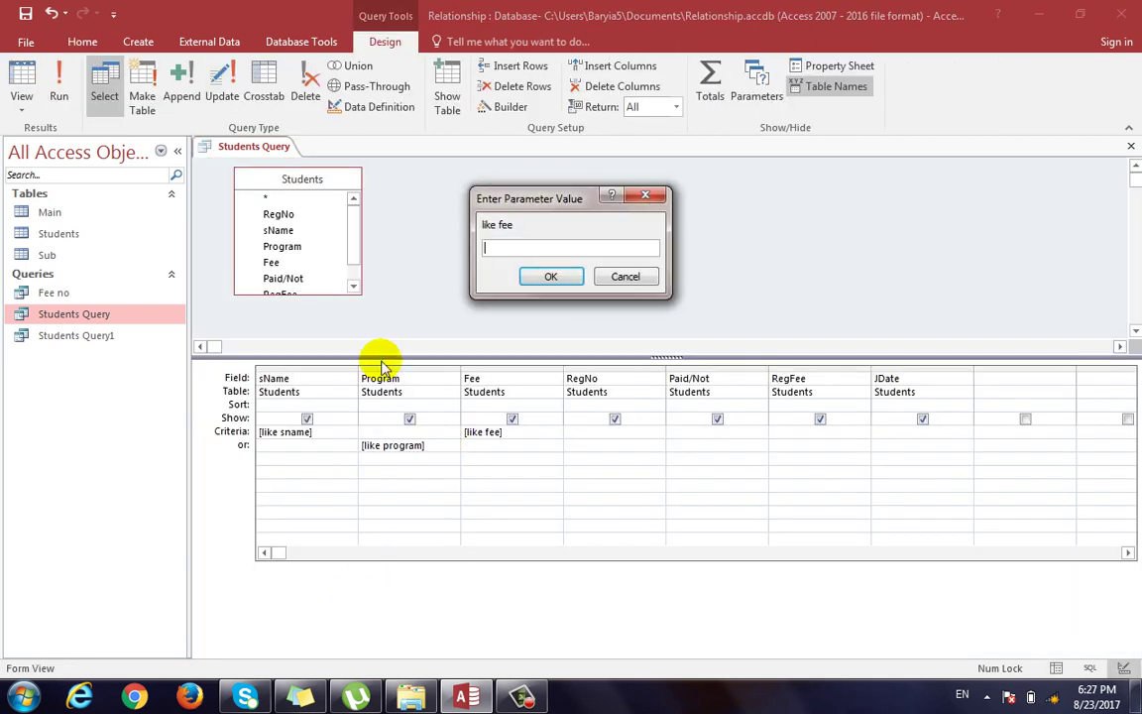
text(500)
key(Return)
text(excel)
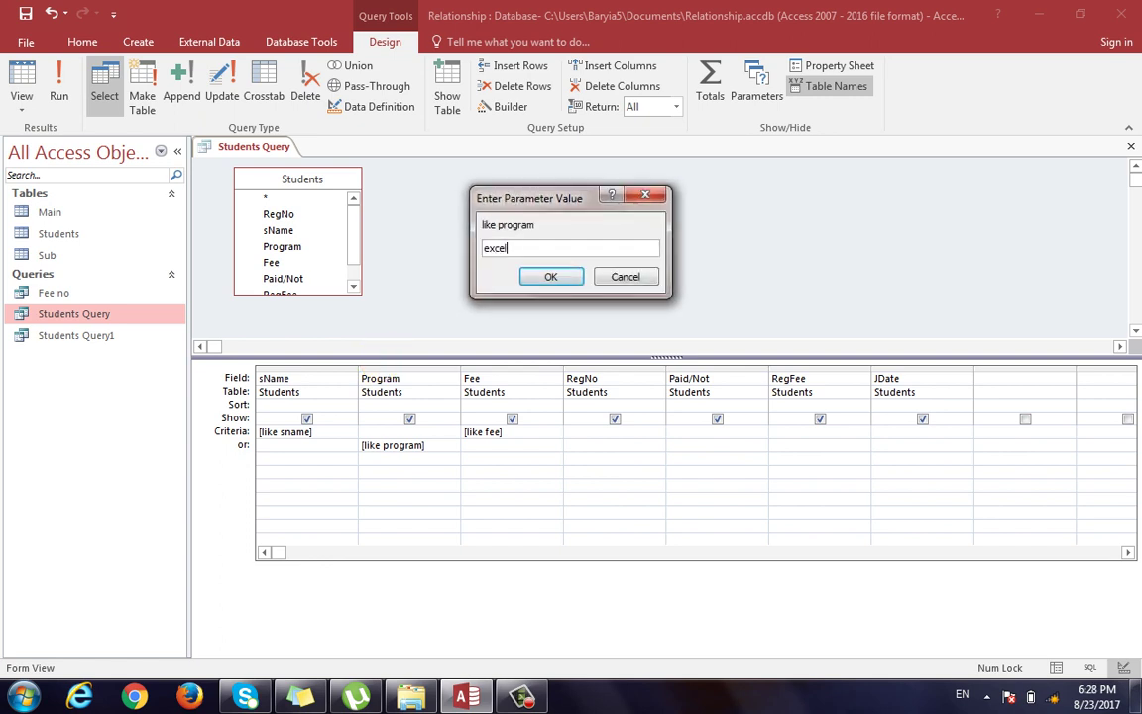
key(Return)
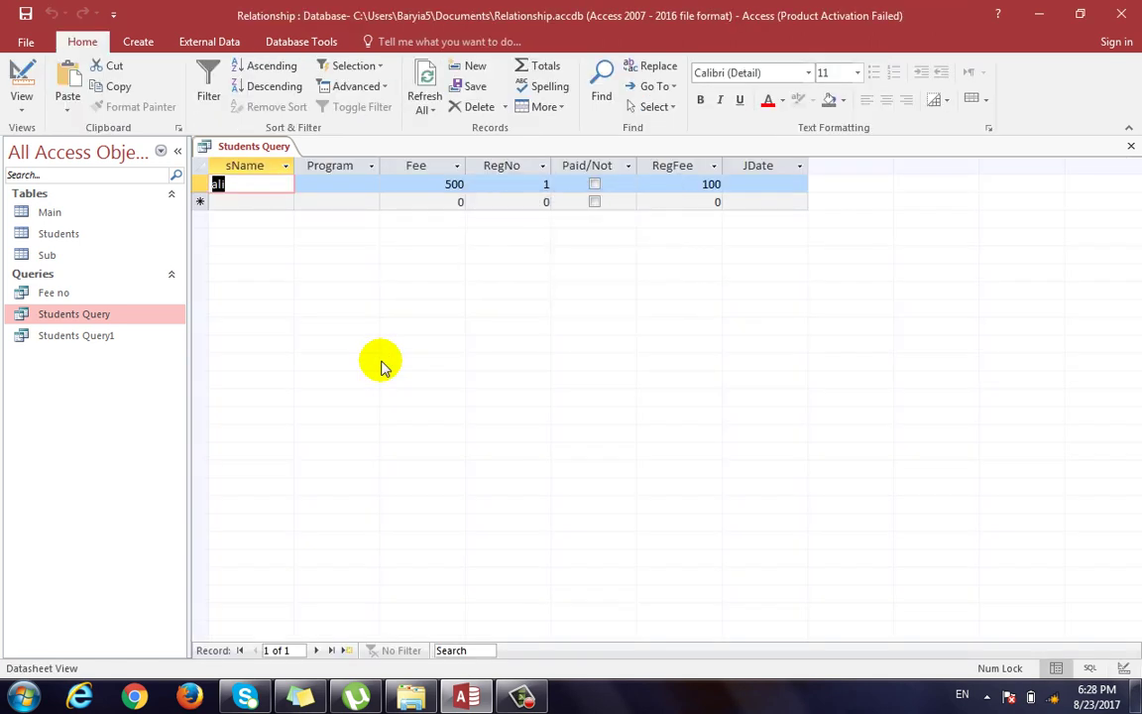
key(ctrl+comma)
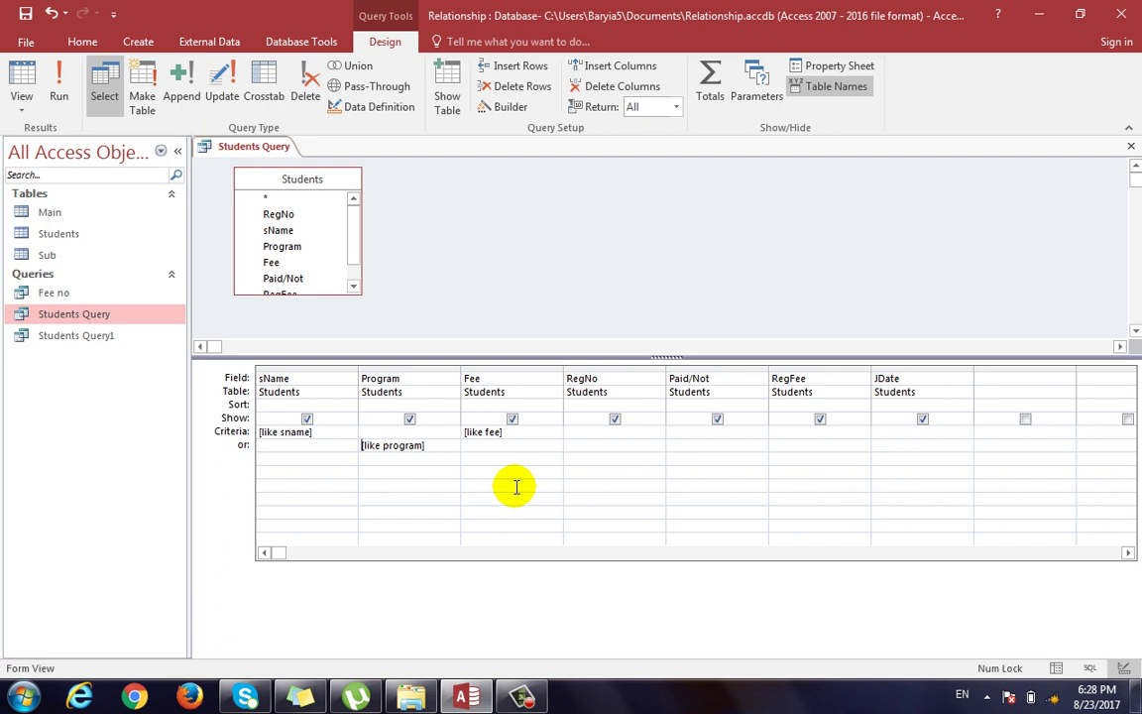
Close Students Query and save its design changes
click(383, 447)
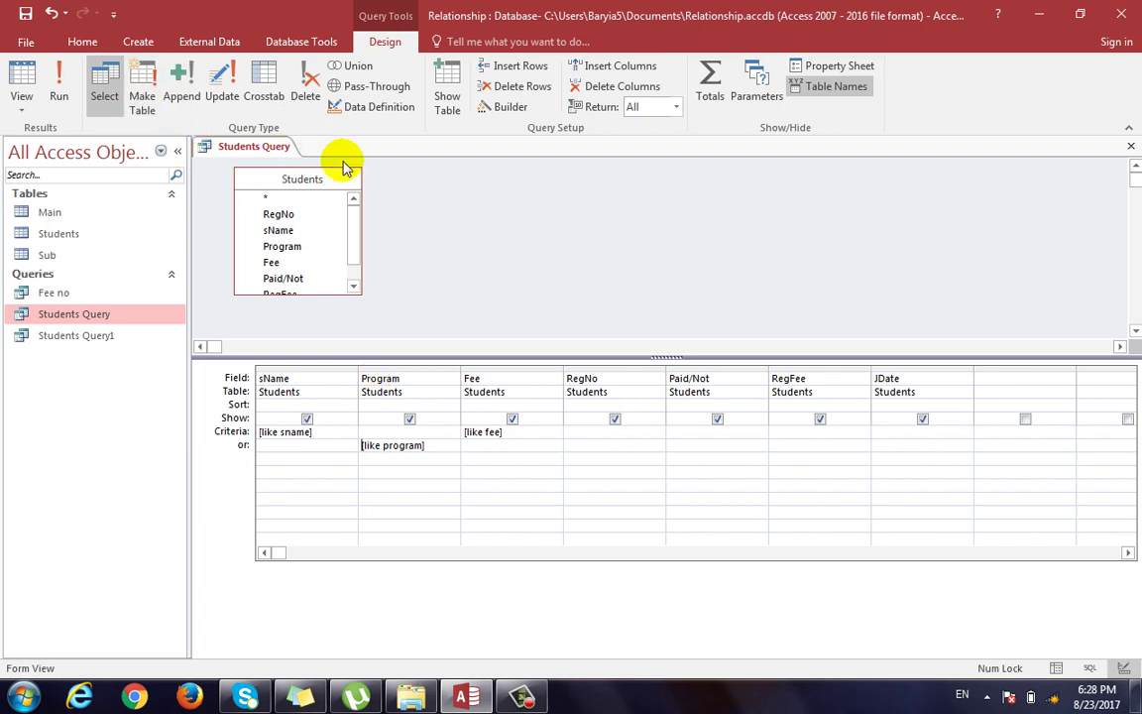
click(1130, 145)
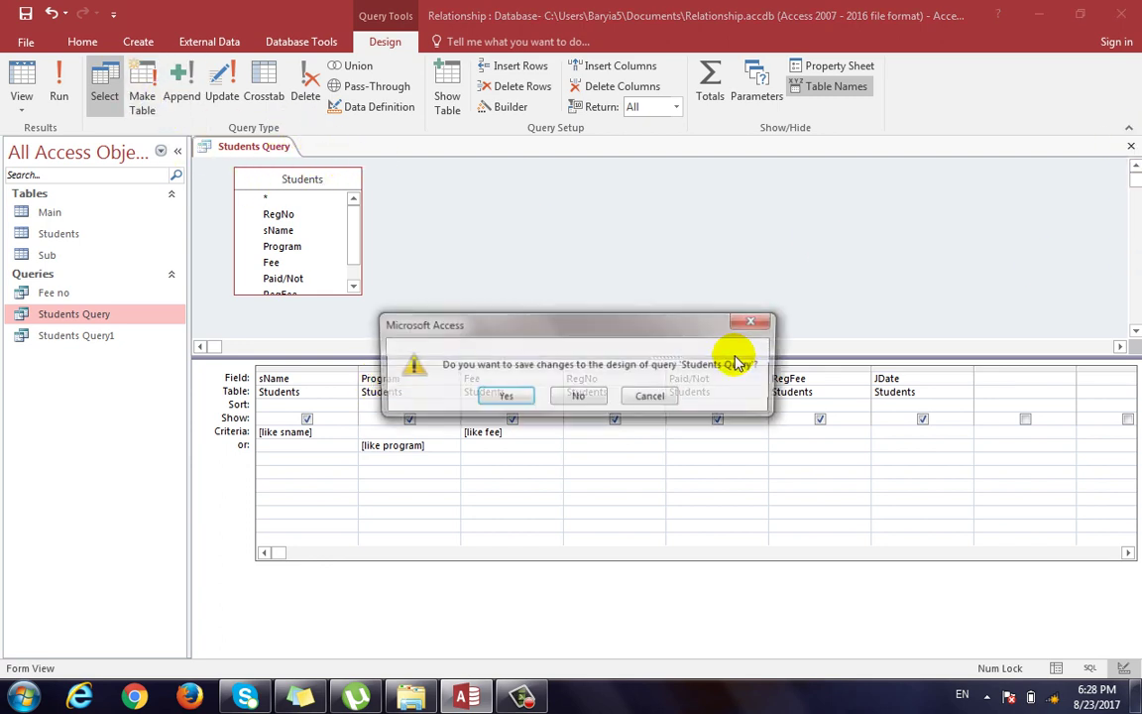
click(503, 398)
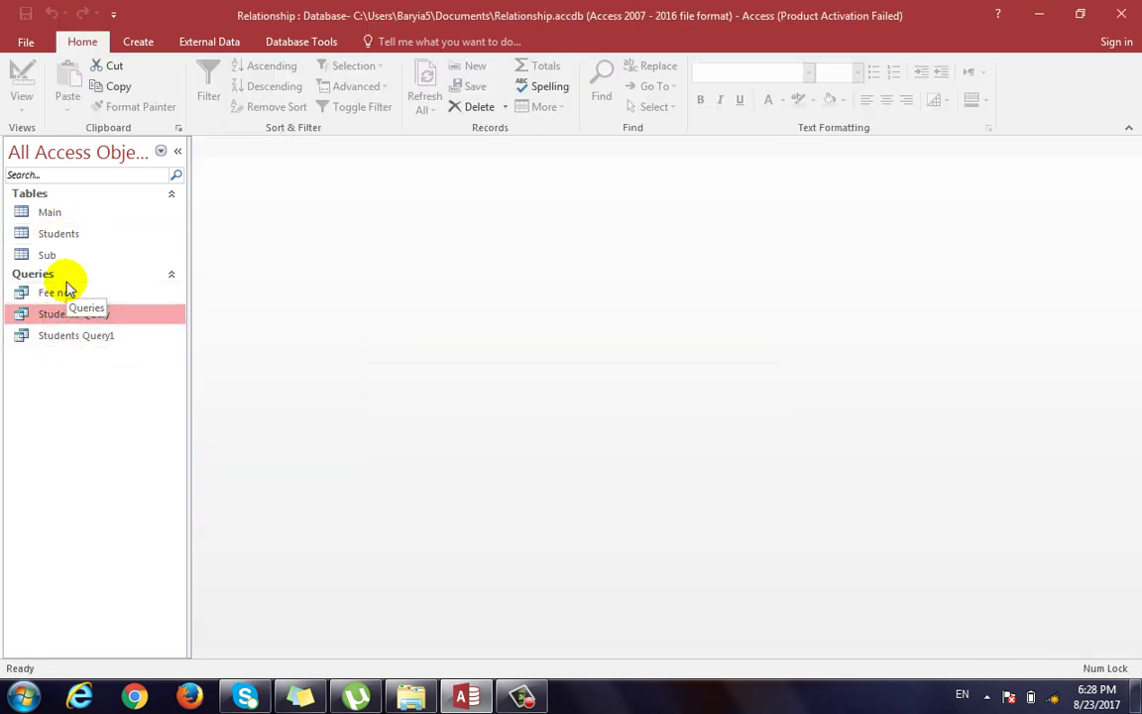
Start a new query with the Simple Query Wizard and choose the Students table as its field source
click(139, 42)
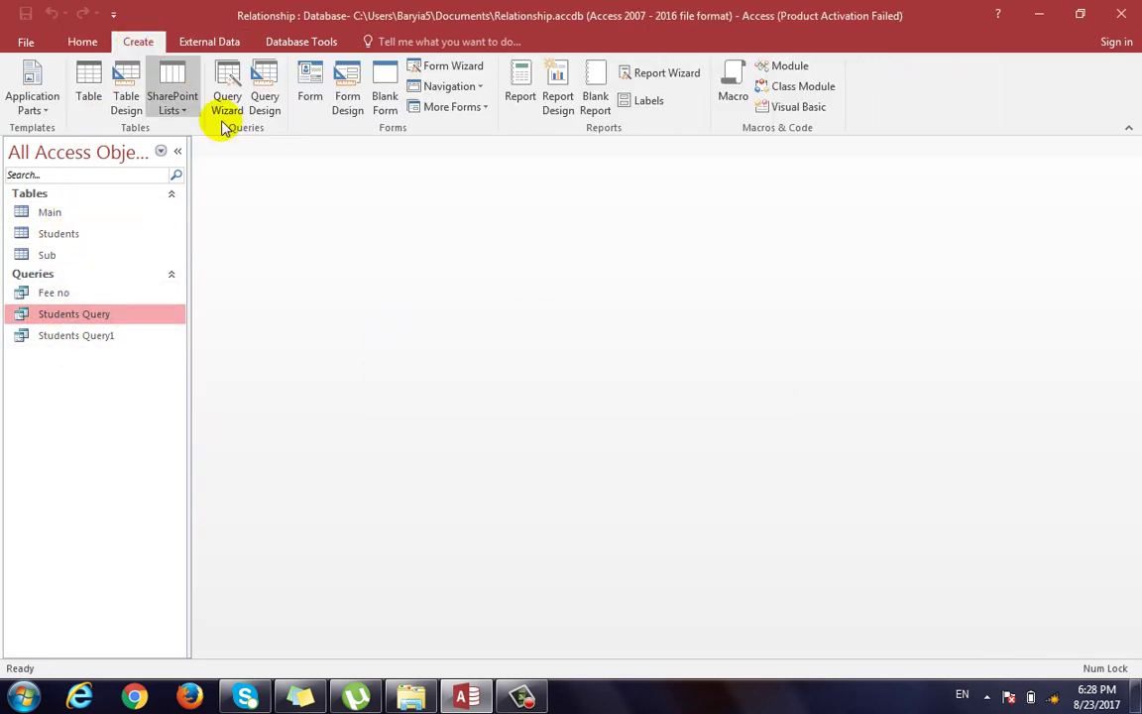
click(228, 99)
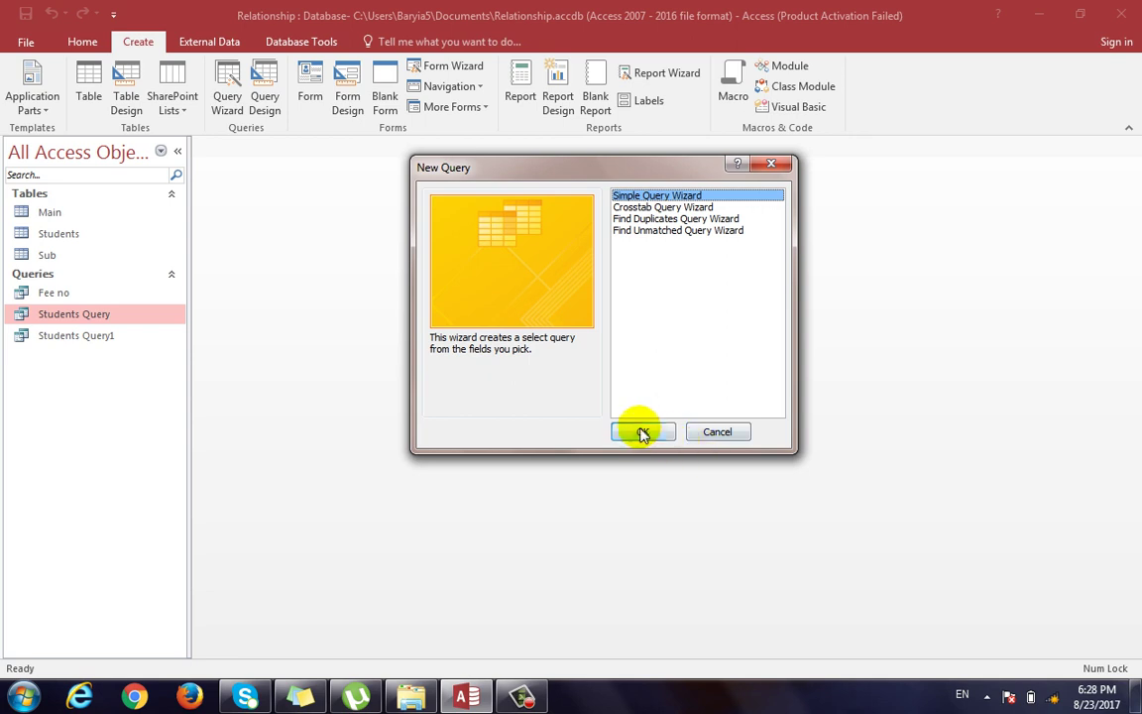
click(642, 434)
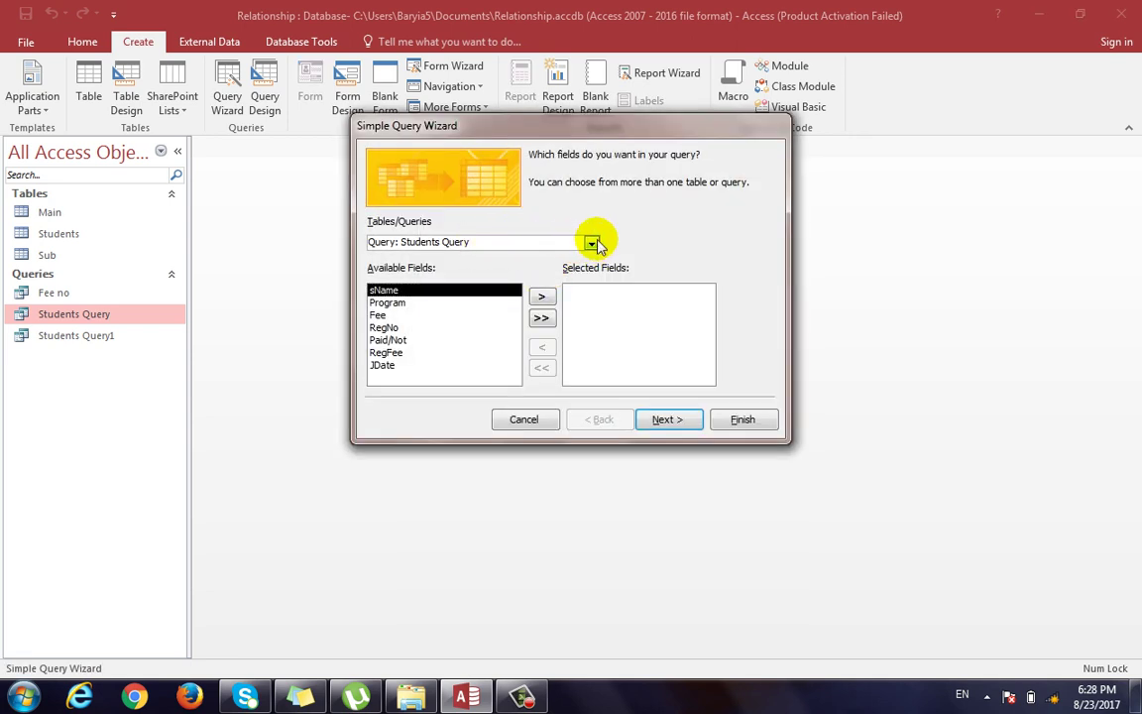
click(592, 243)
click(500, 272)
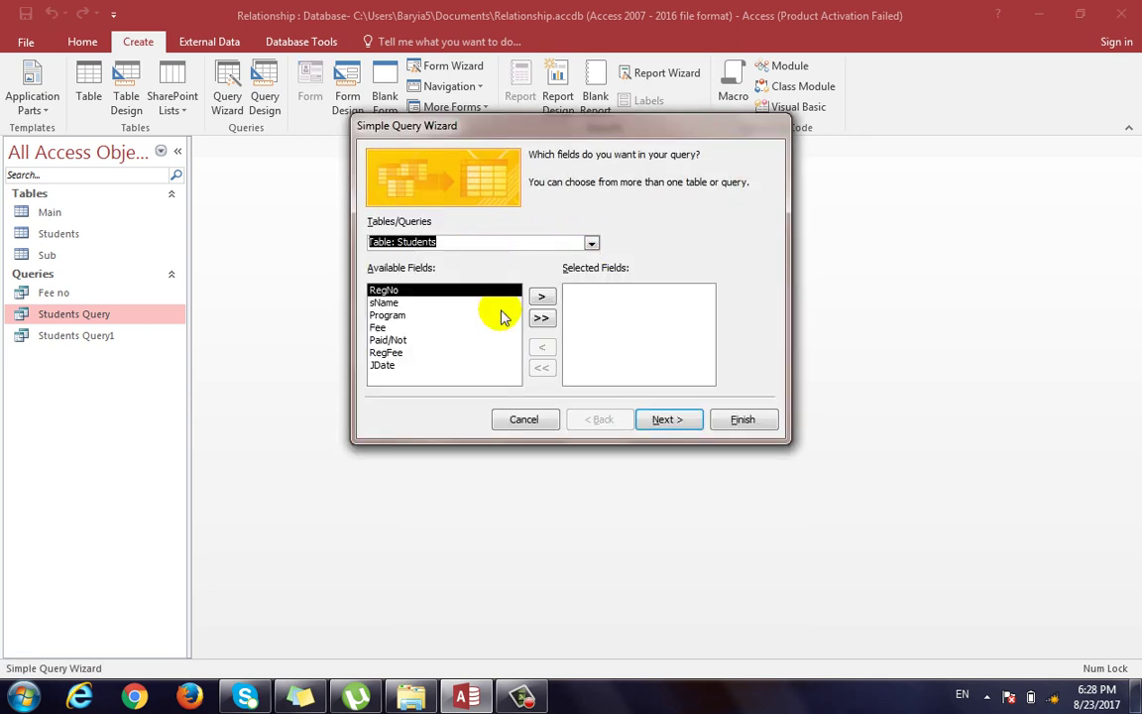
click(592, 243)
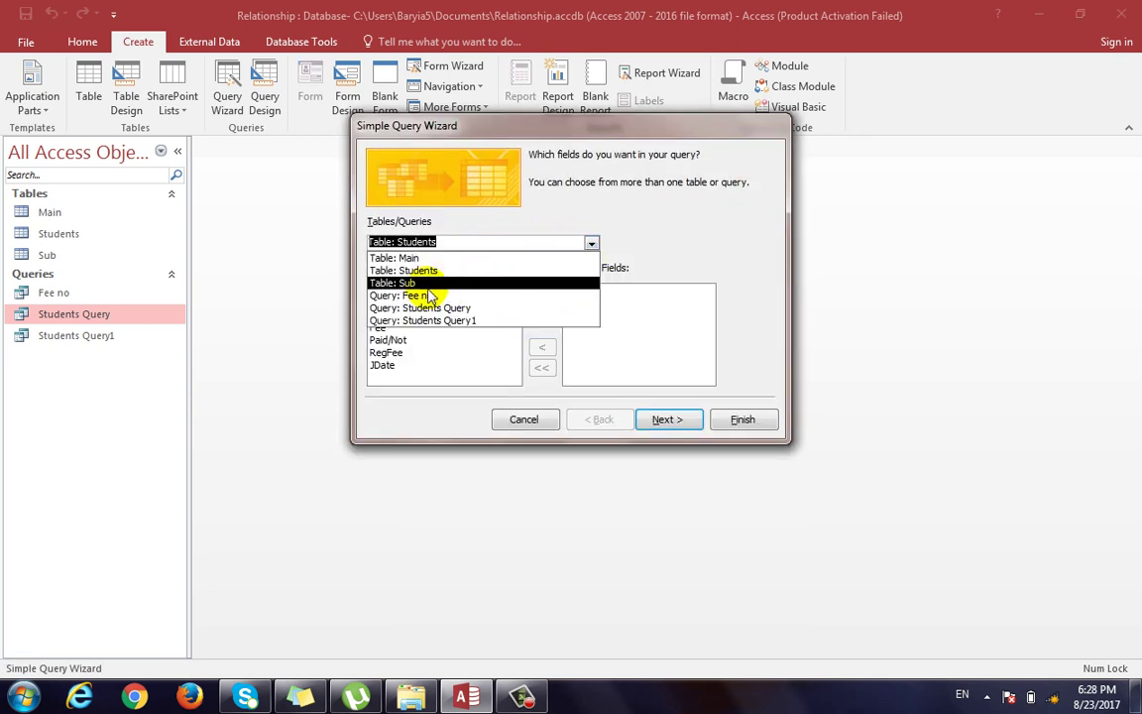
click(402, 271)
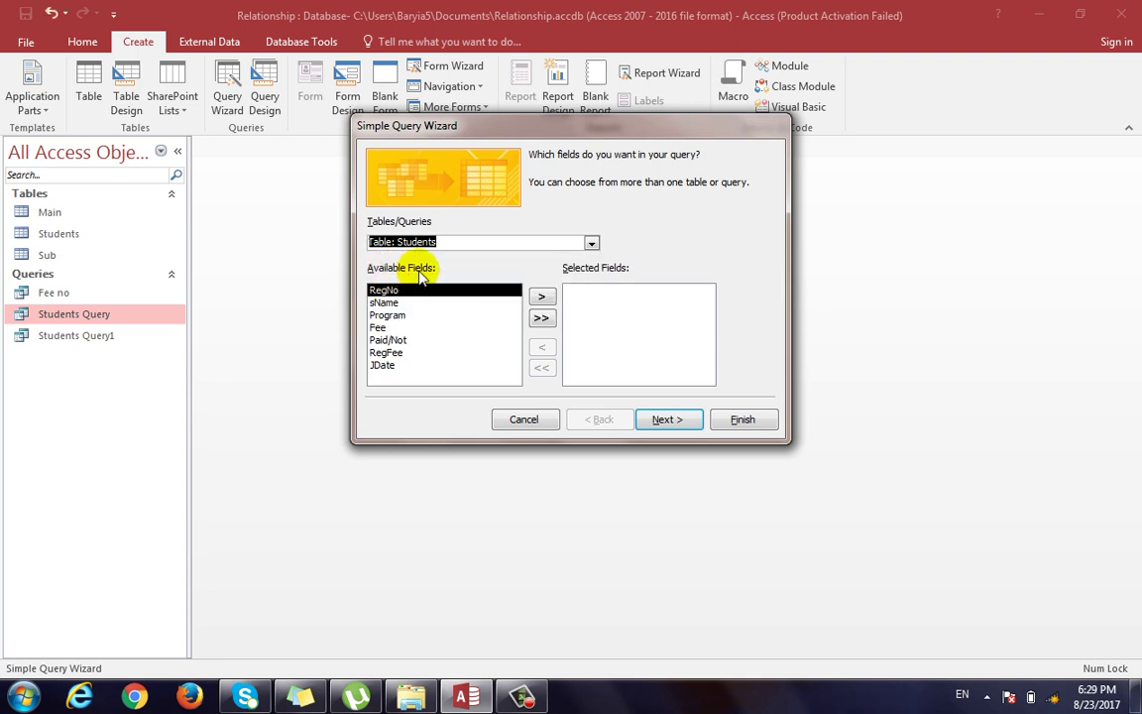
Add all Students fields to the new query and finish the wizard, opening the query in Design view
click(542, 318)
click(663, 420)
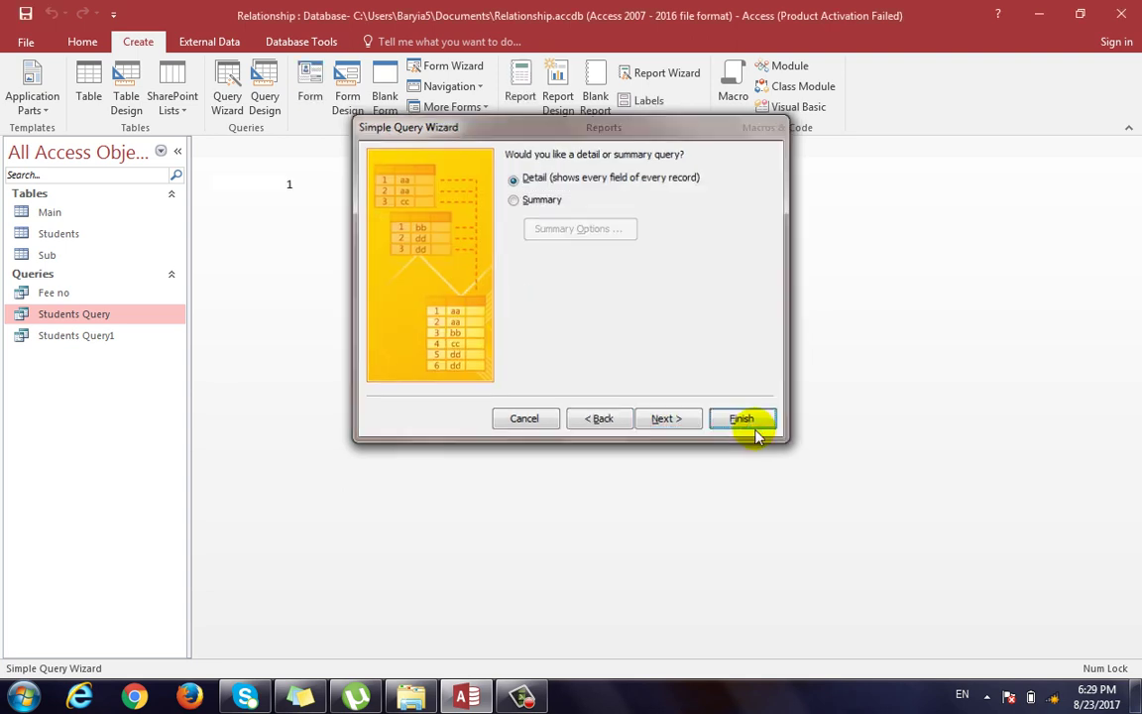
click(742, 419)
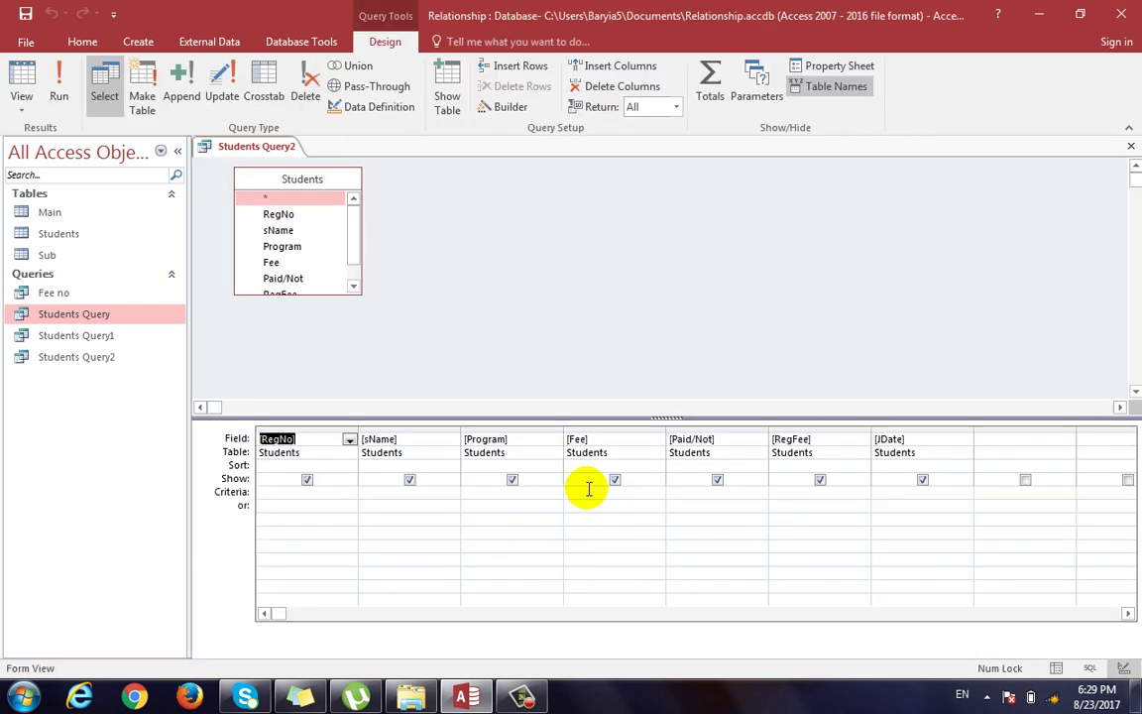
Set the Fee criterion to 500, run the query, and return to Design view
click(588, 490)
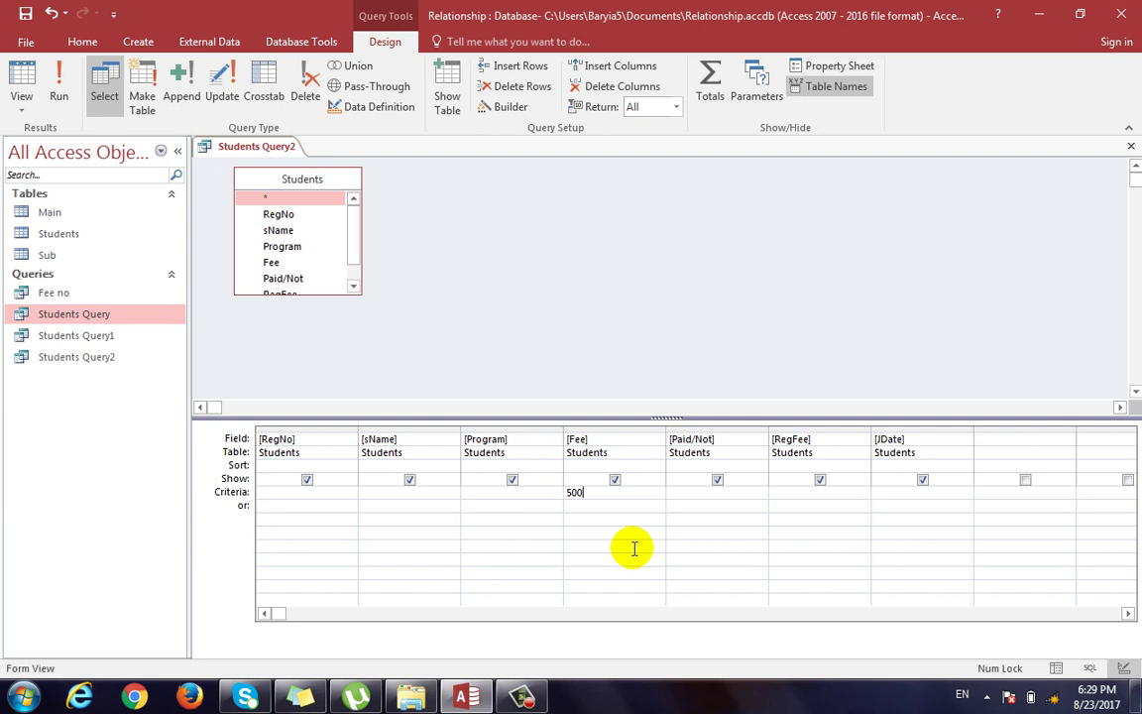
key(F5)
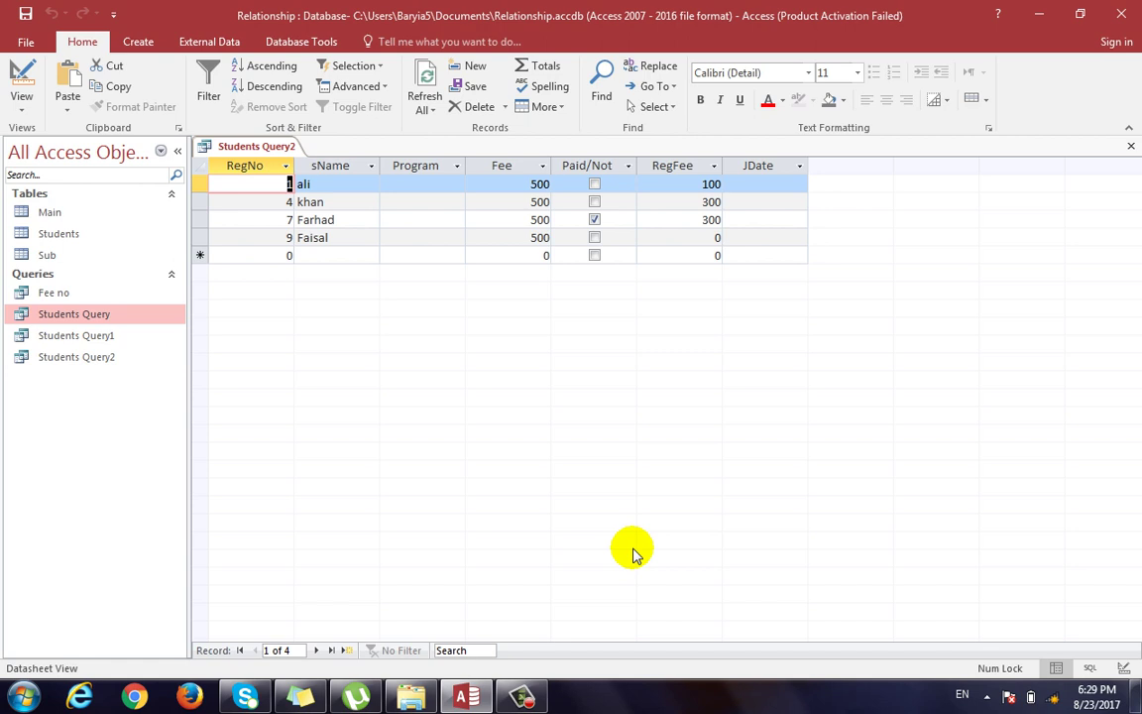
key(ctrl+comma)
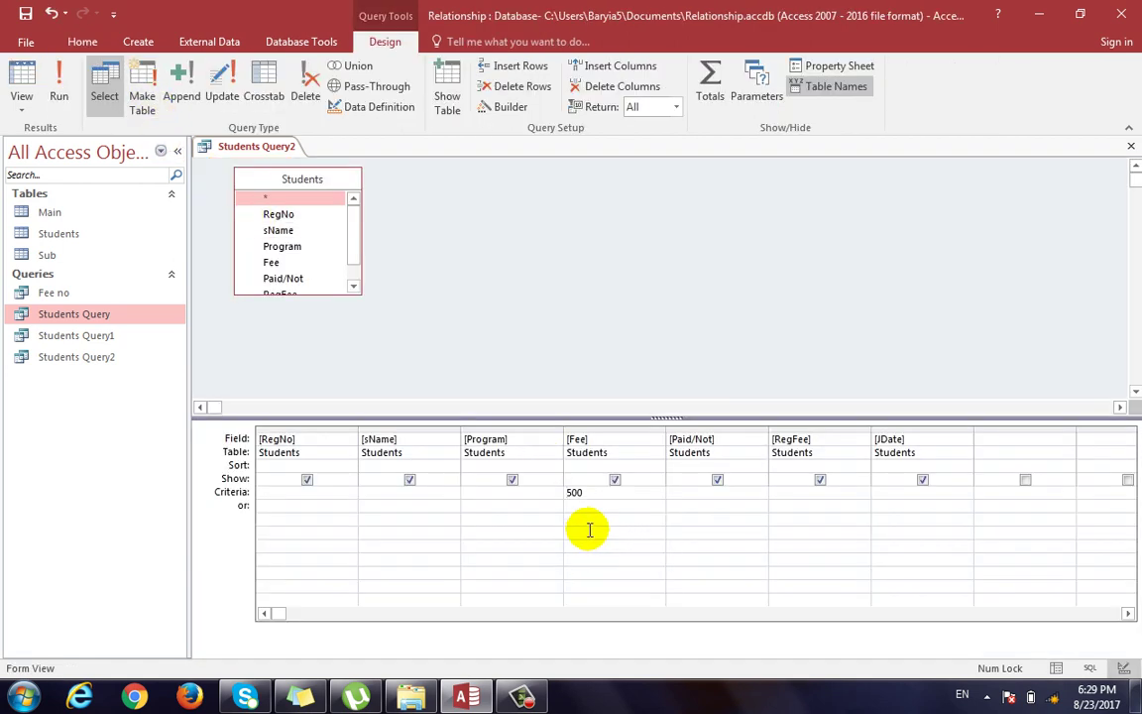
Start converting the query to a make-table query and examine the file browser for choosing another destination database
click(139, 89)
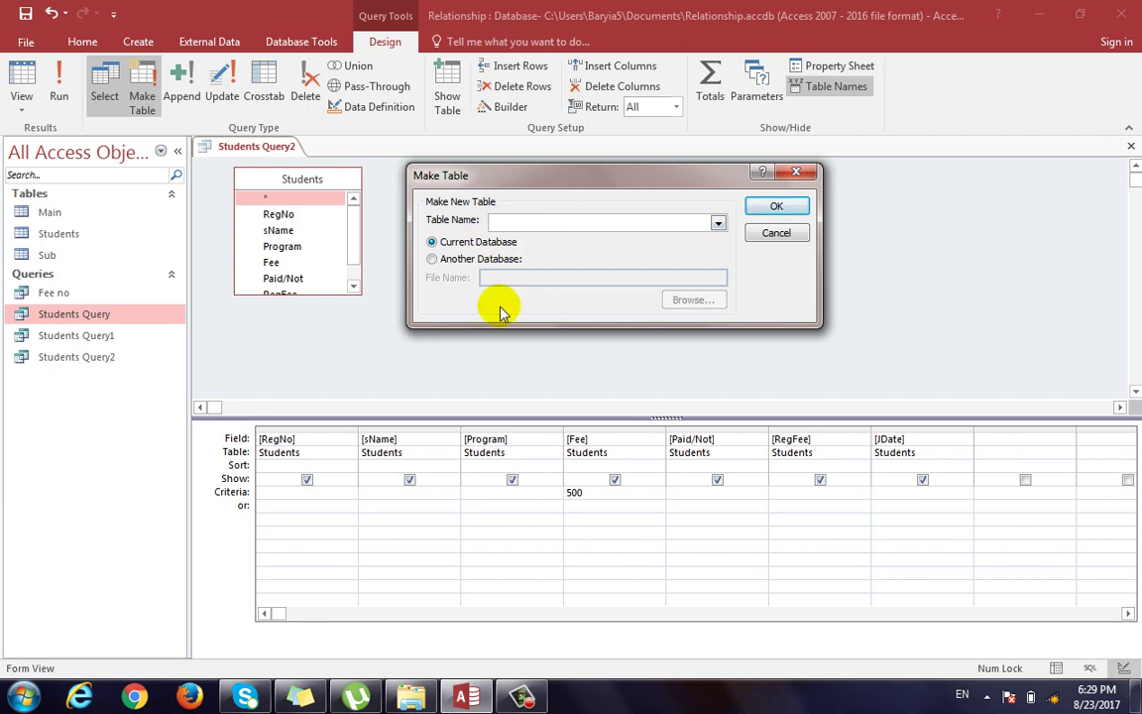
click(487, 259)
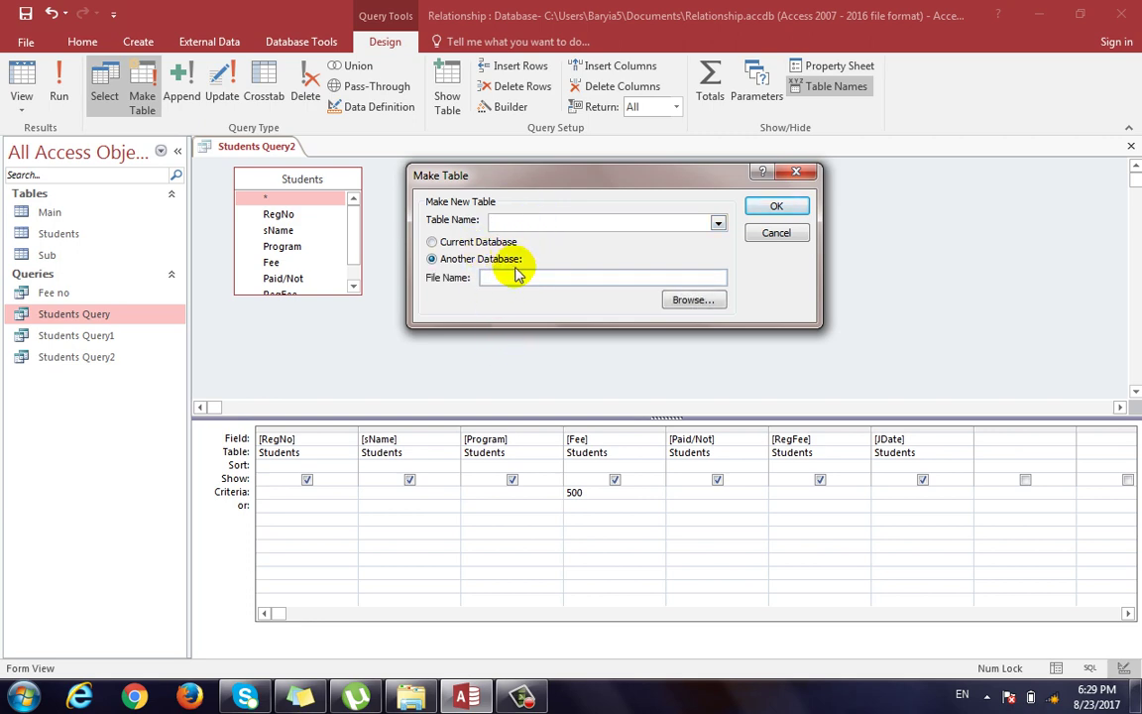
click(693, 299)
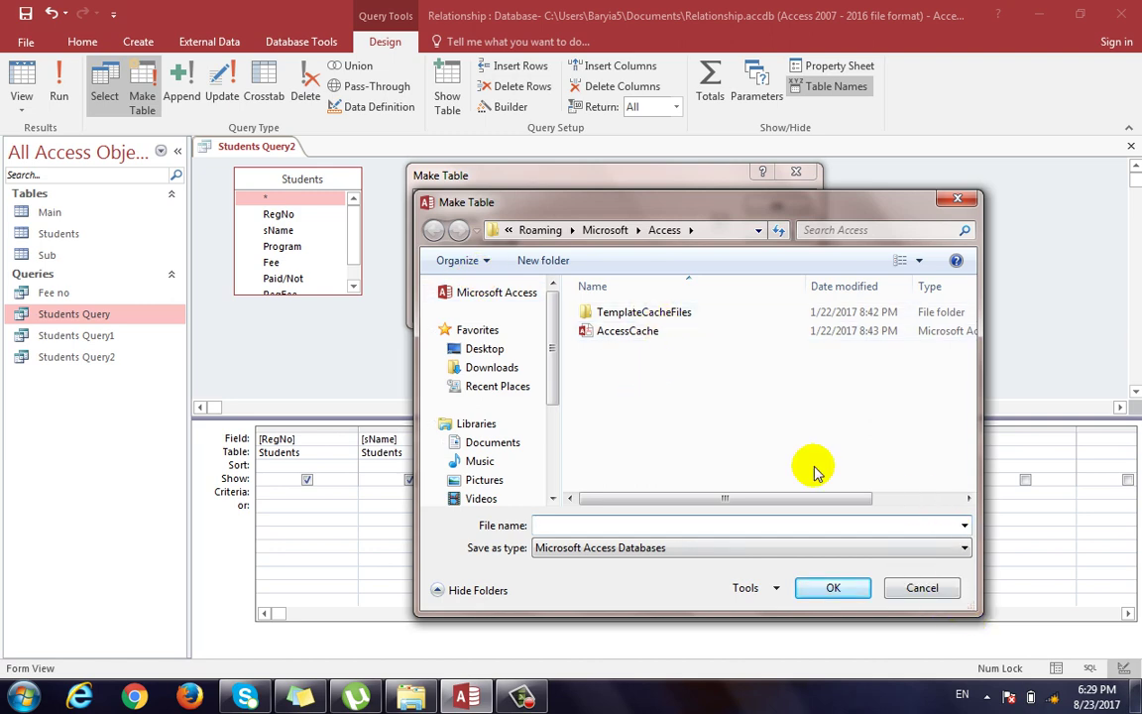
key(Escape)
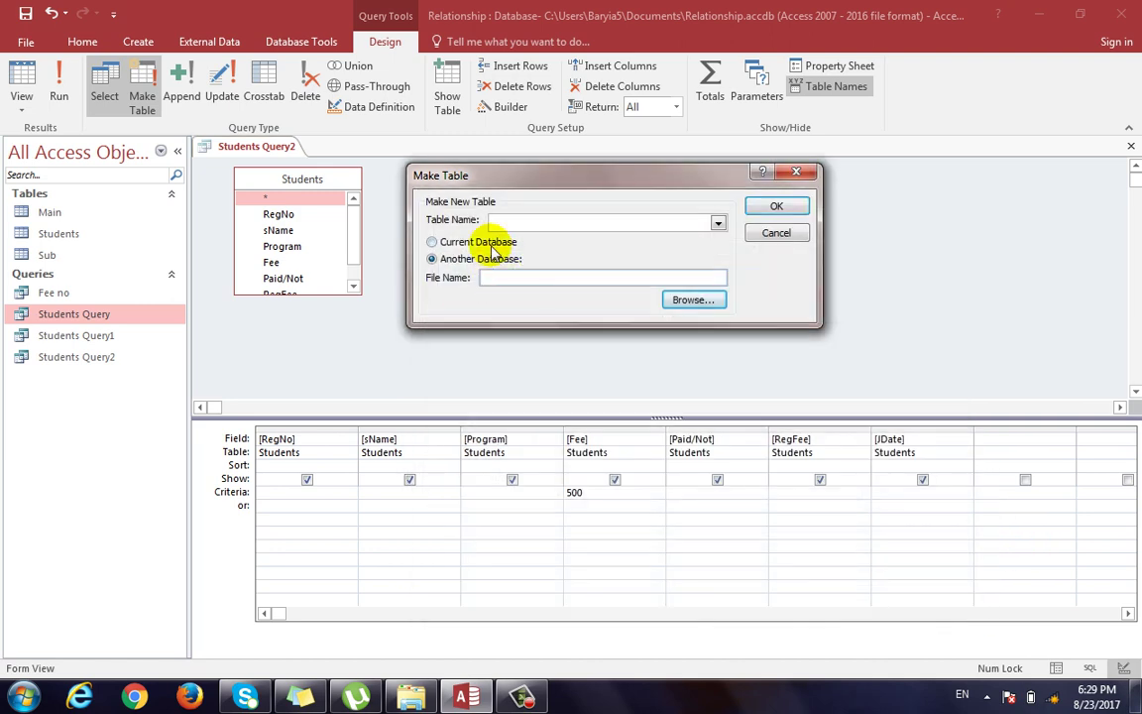
Name the new table fee 500 in the current database and run the make-table query, approving the table's creation
click(492, 241)
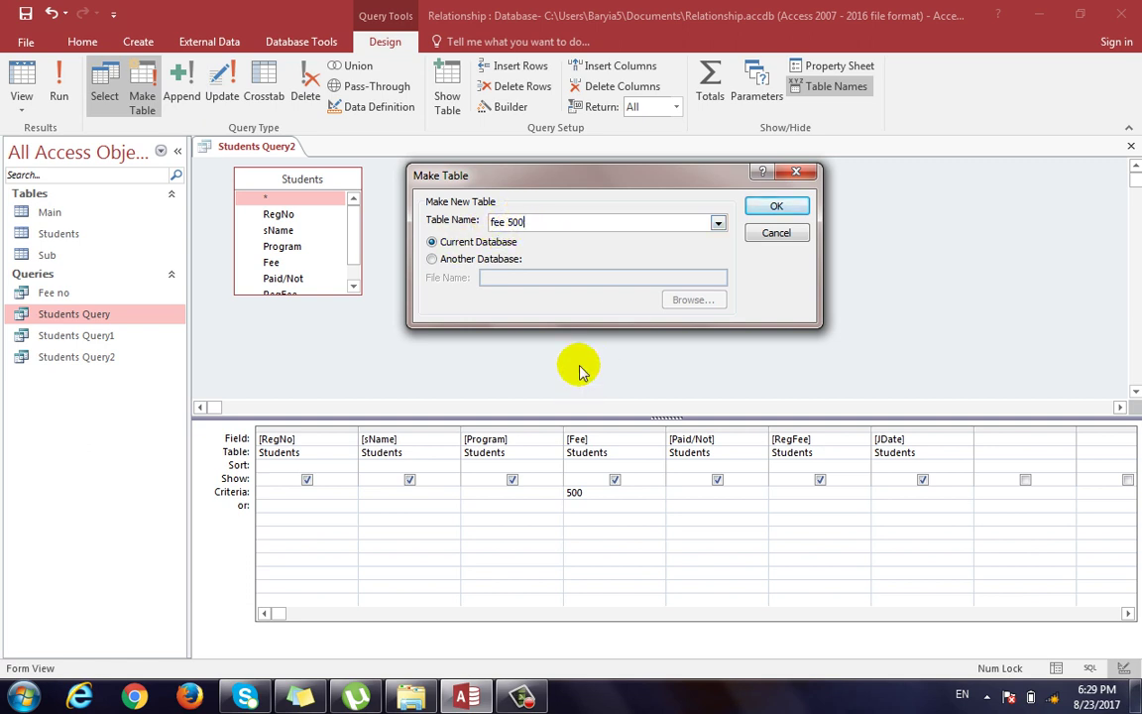
click(771, 208)
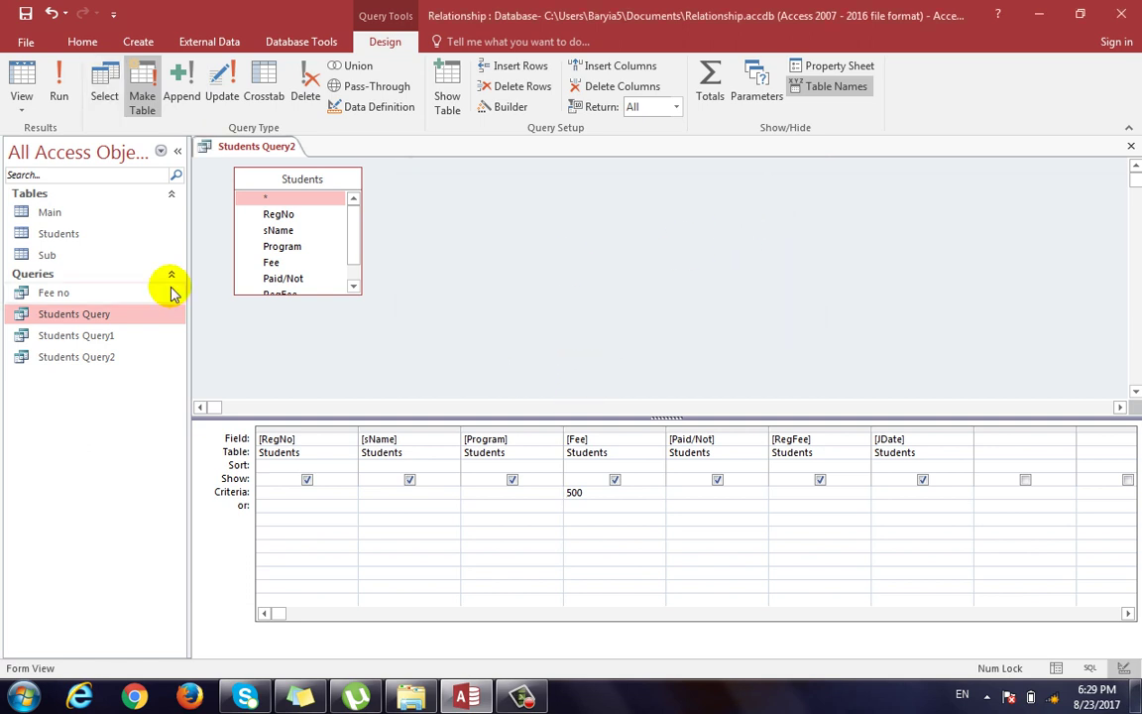
click(60, 92)
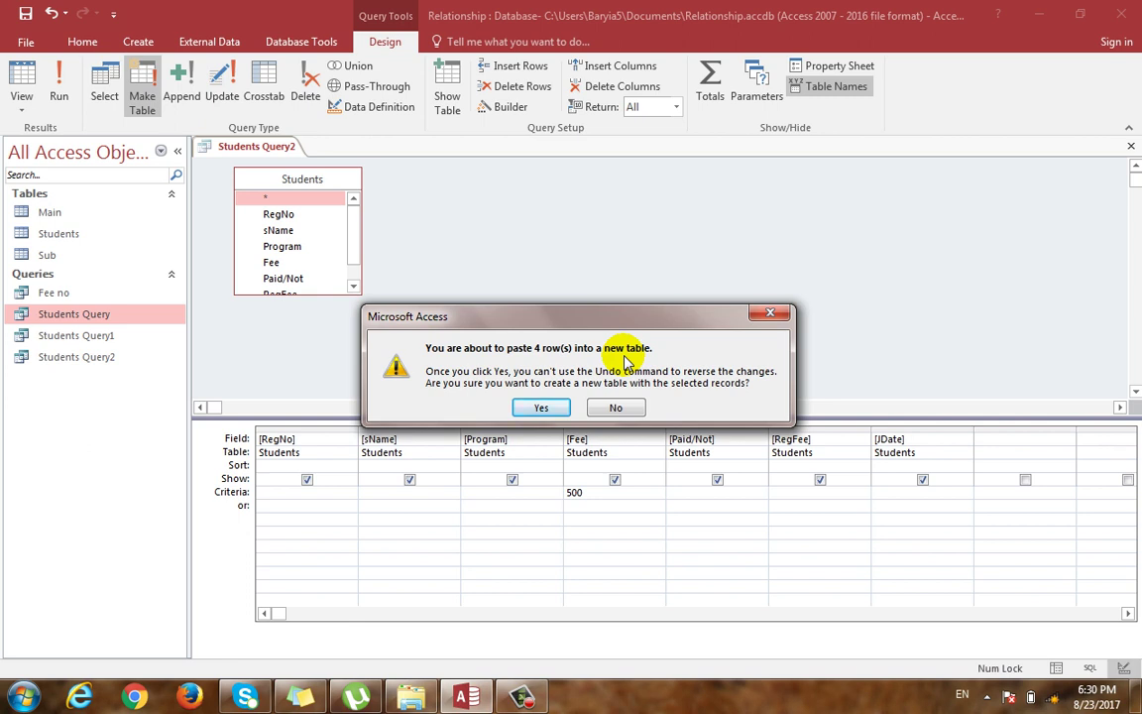
click(542, 408)
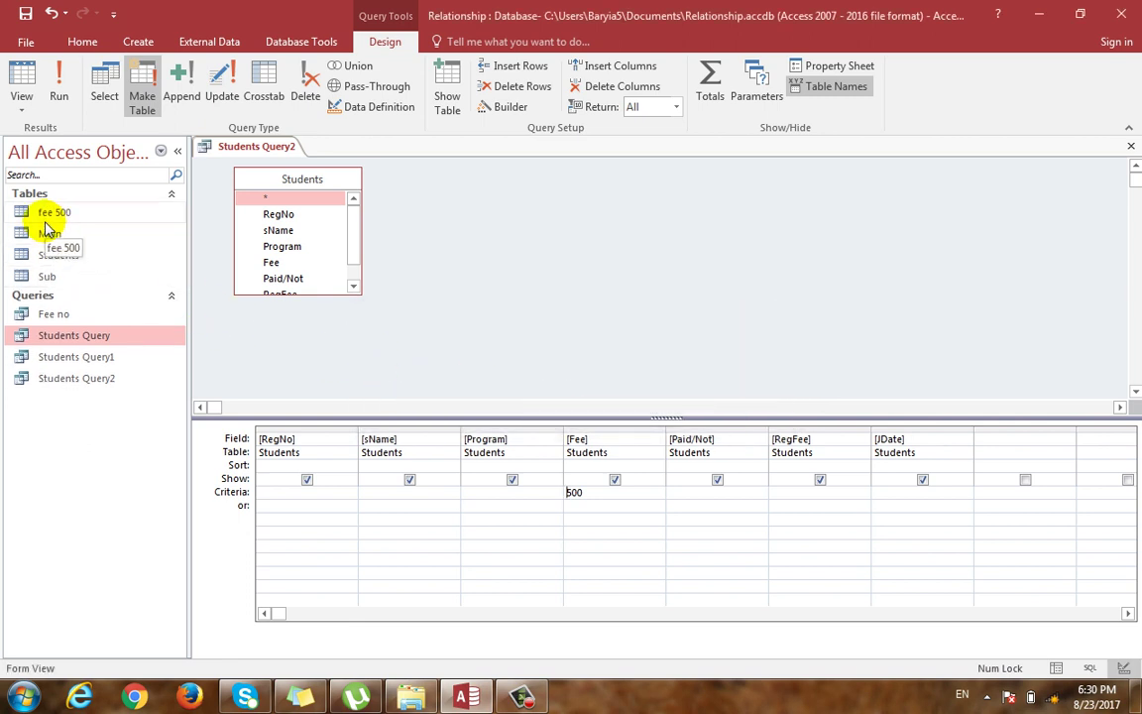
Close Students Query2 with its design changes saved, and review the records in the fee 500 table
click(1131, 146)
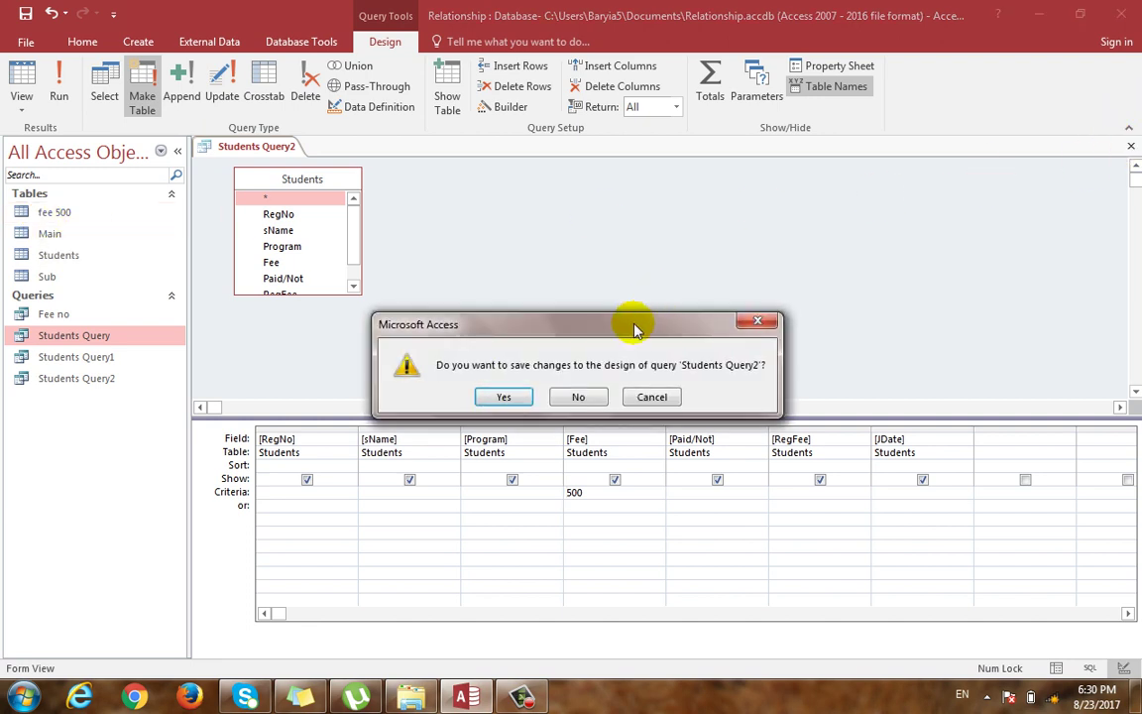
click(508, 396)
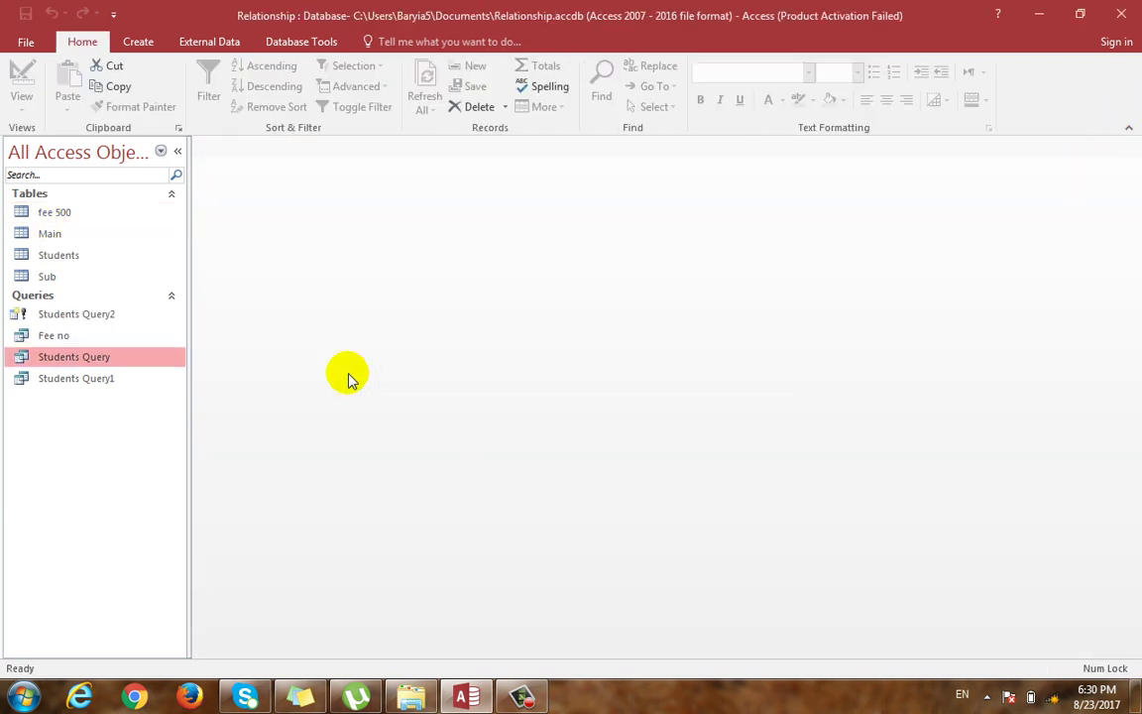
double_click(57, 216)
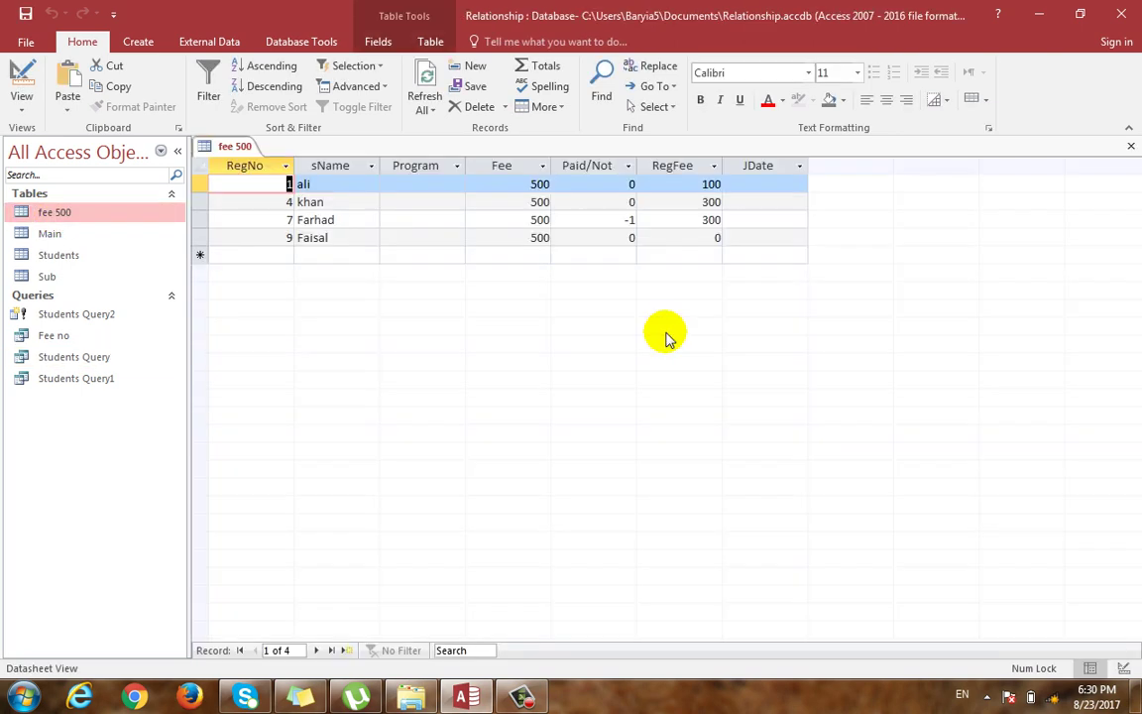
click(1131, 146)
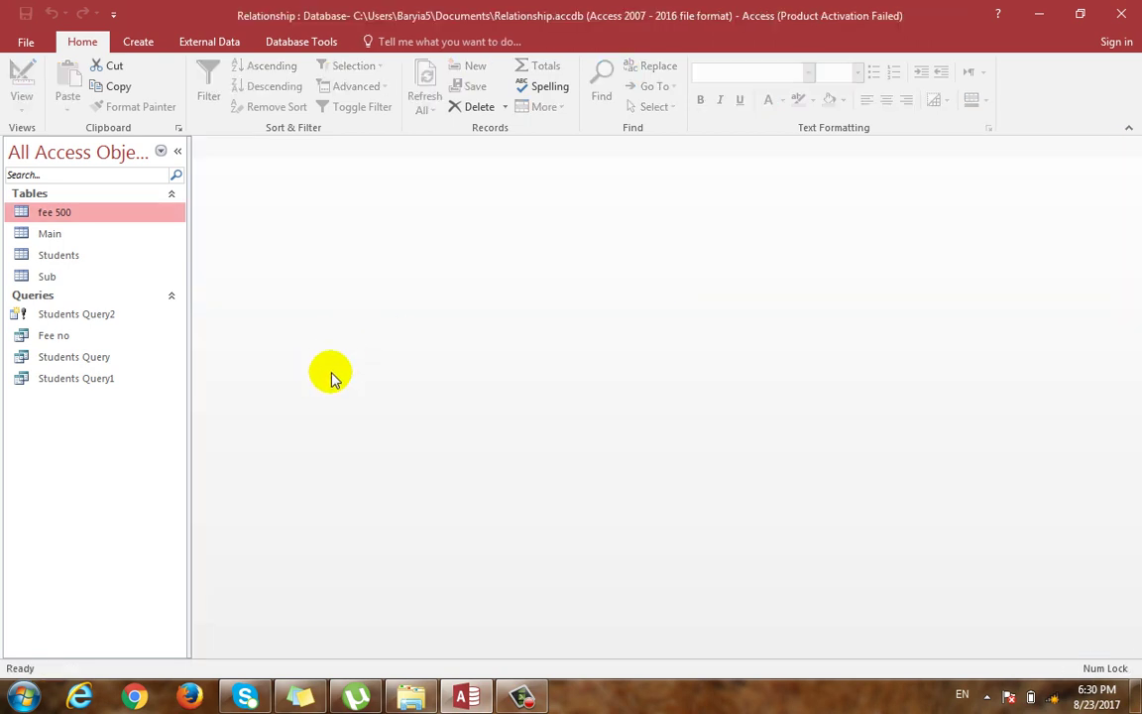
click(86, 317)
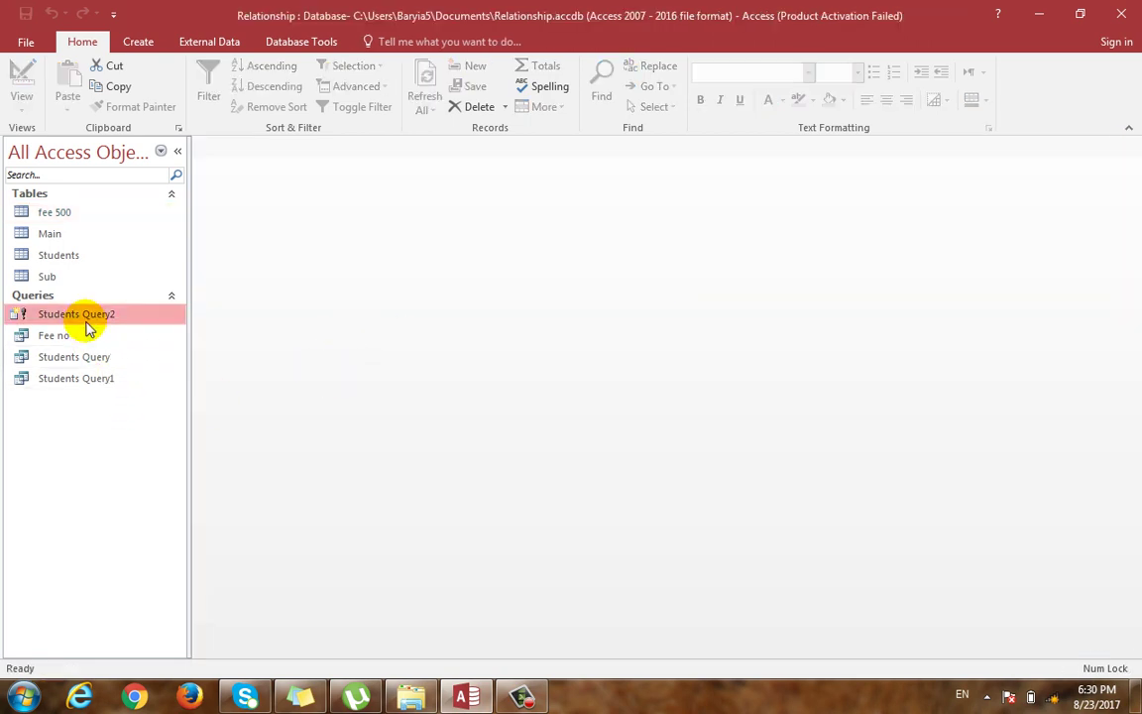
double_click(86, 328)
click(582, 406)
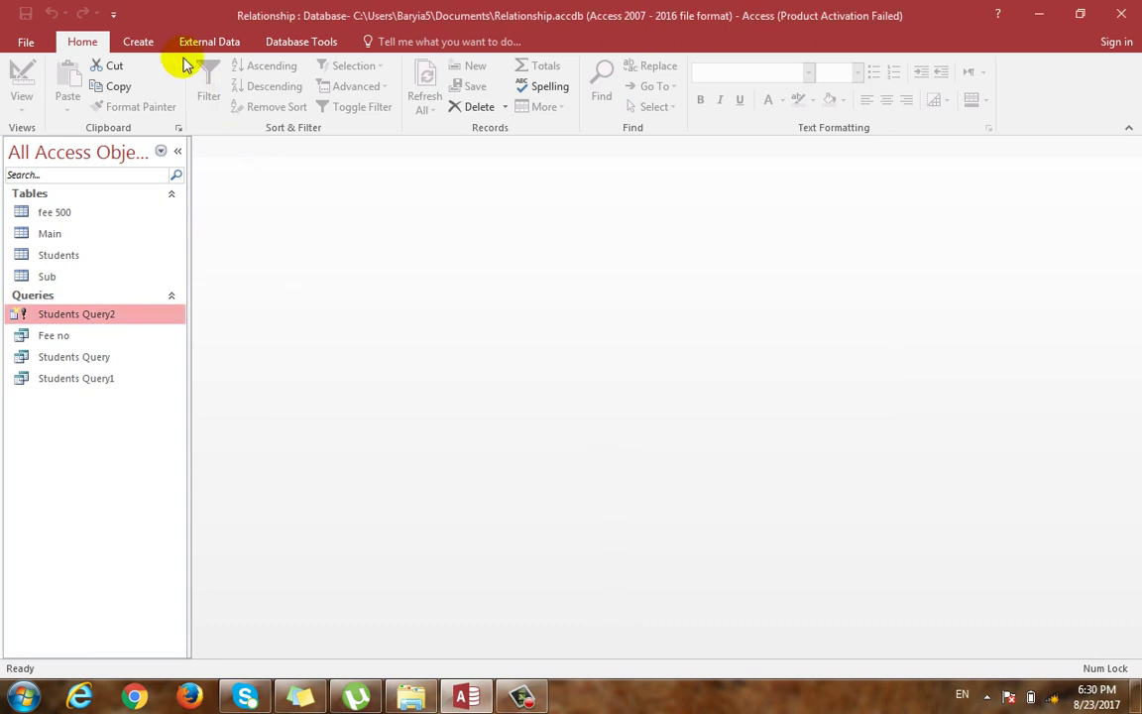
click(148, 40)
click(260, 95)
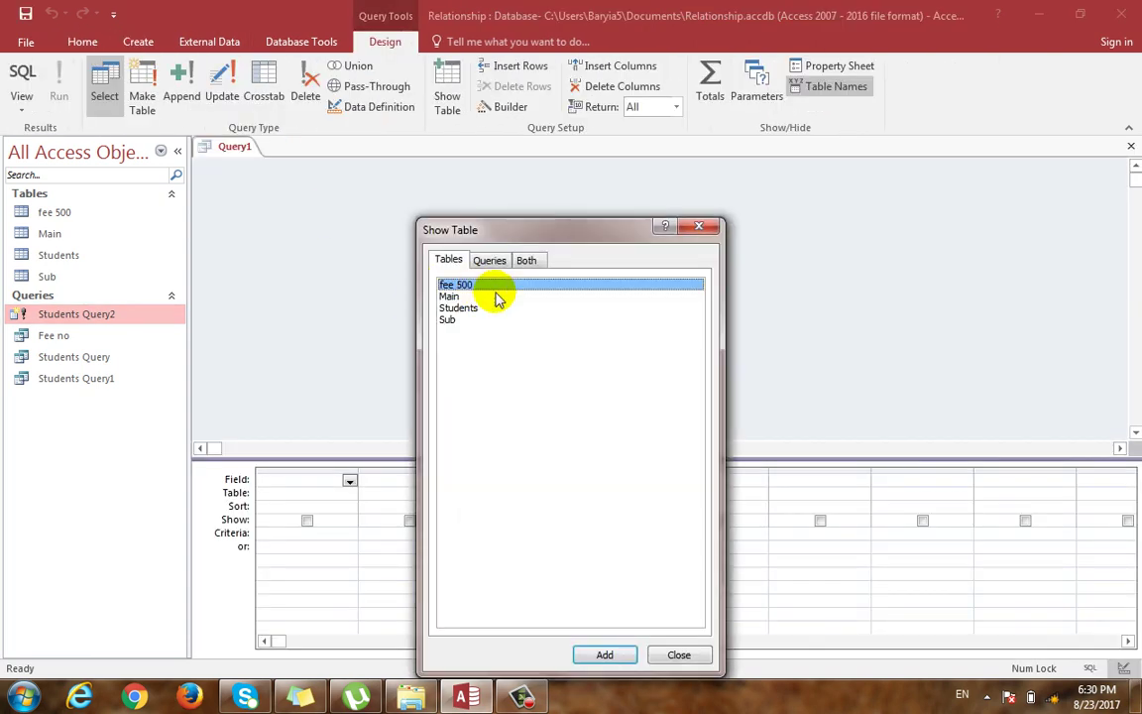
double_click(458, 307)
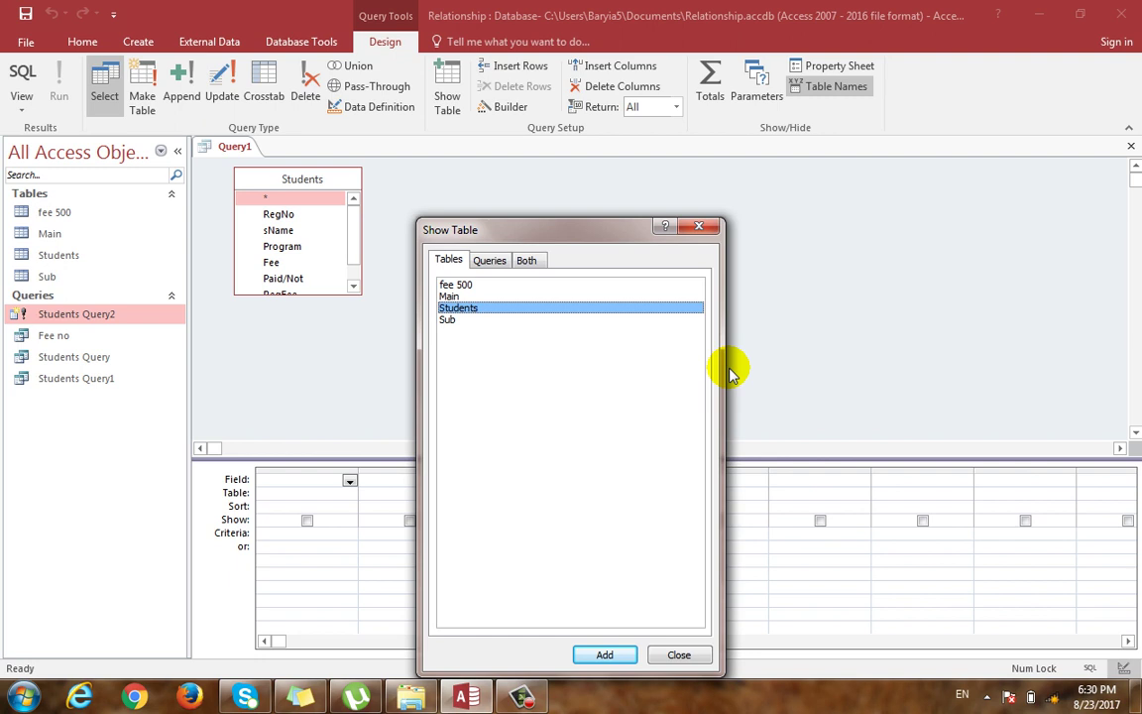
click(700, 230)
double_click(264, 198)
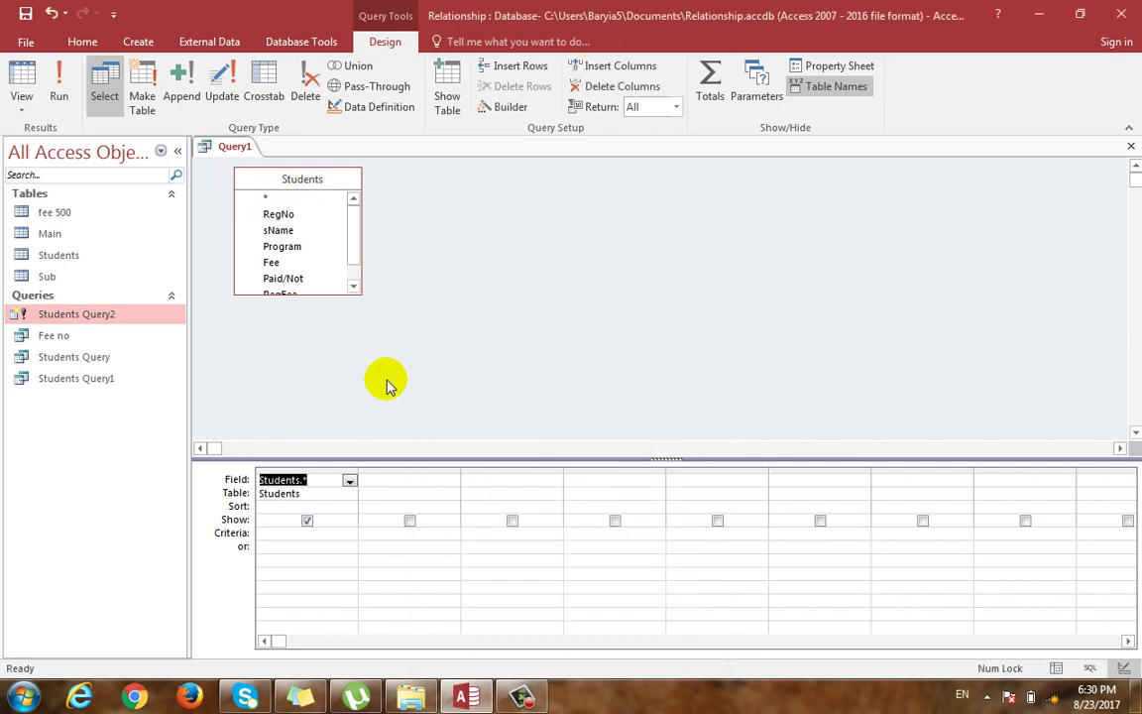
key(F5)
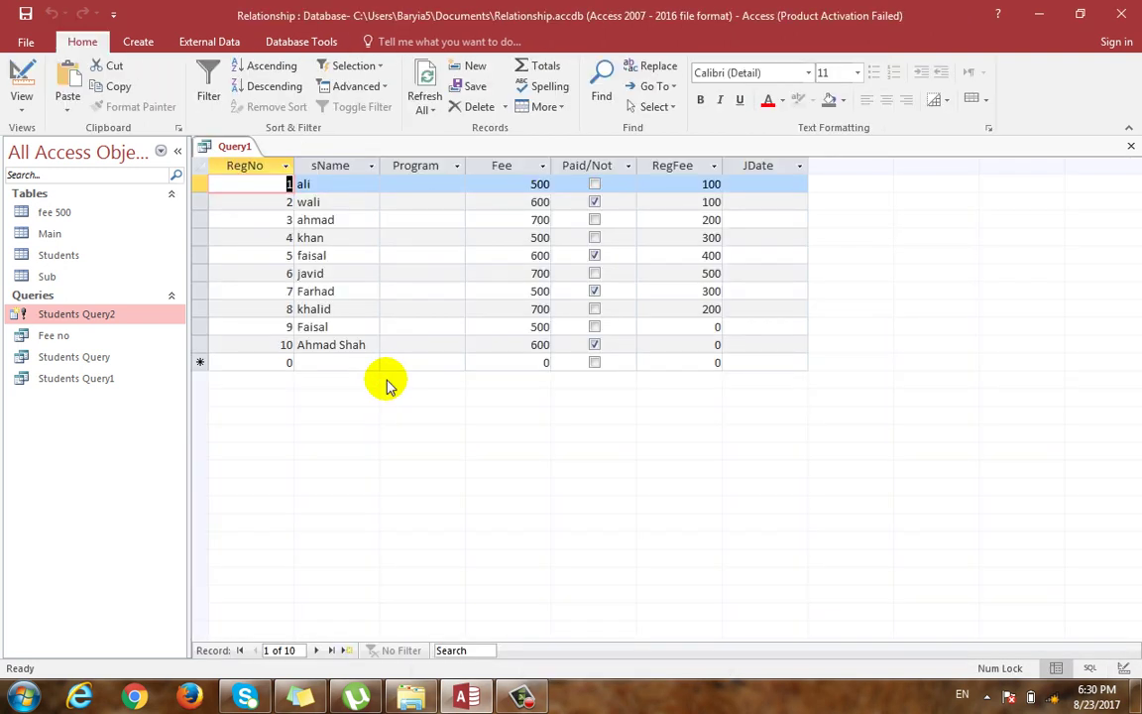
key(ctrl+period)
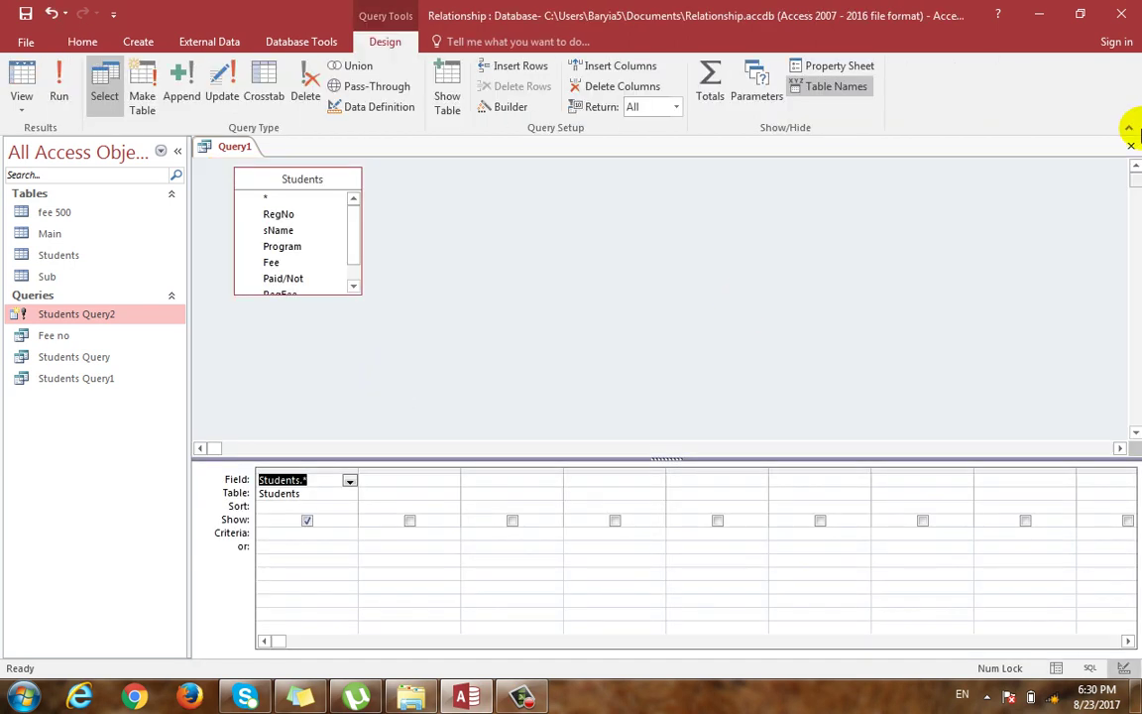
double_click(278, 215)
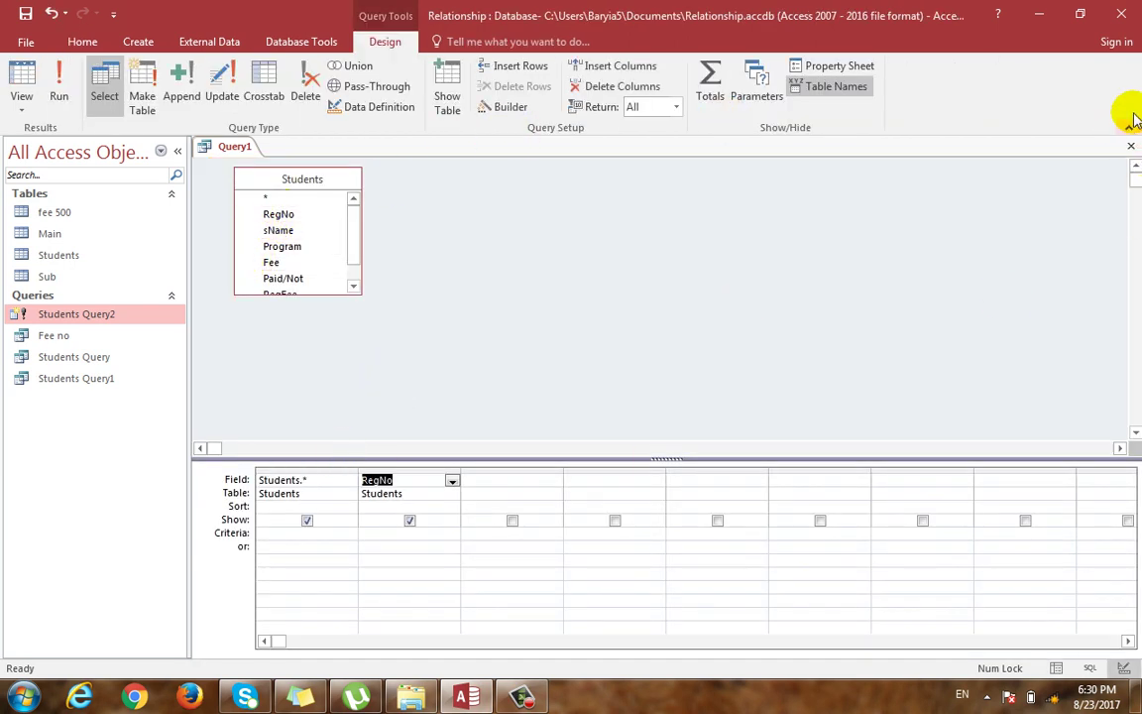
click(1131, 146)
click(579, 396)
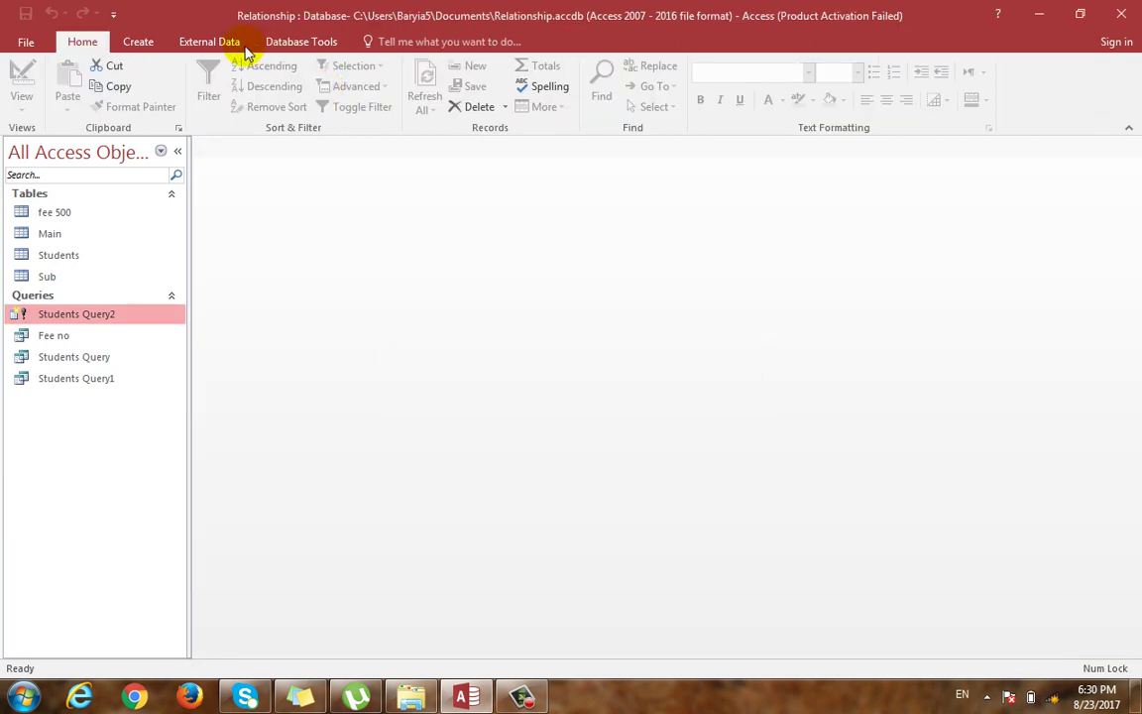
Create a Simple Query Wizard query with all fields of the Students table and open it in Design view
click(297, 42)
click(136, 42)
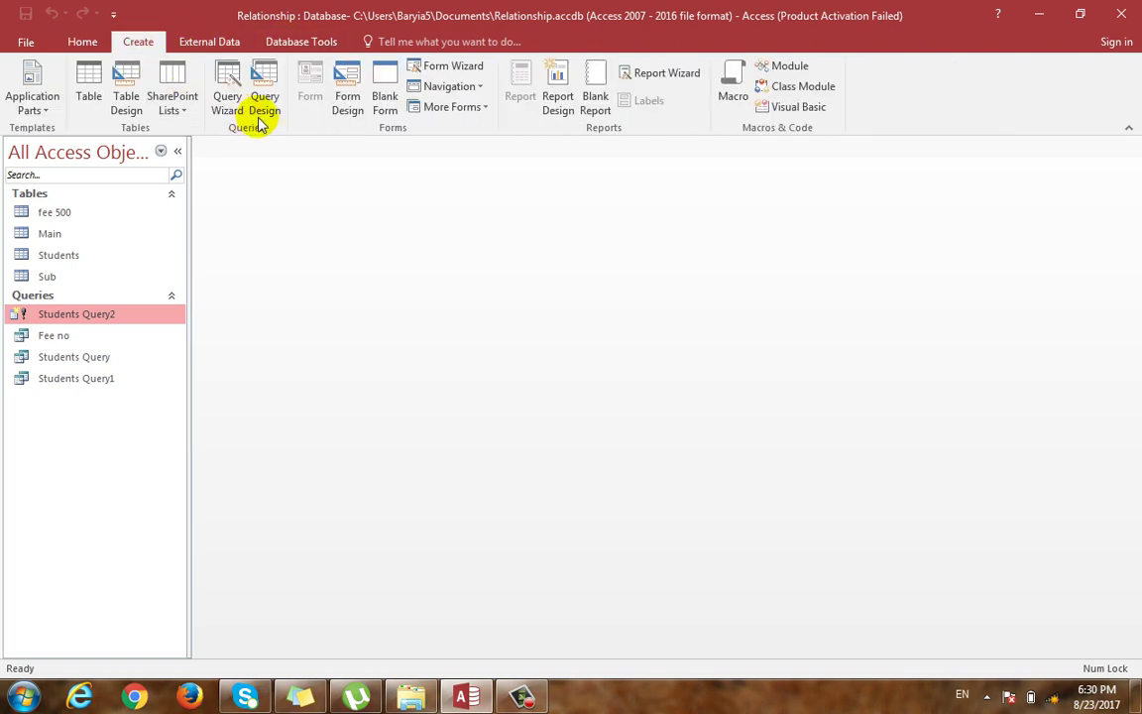
click(227, 100)
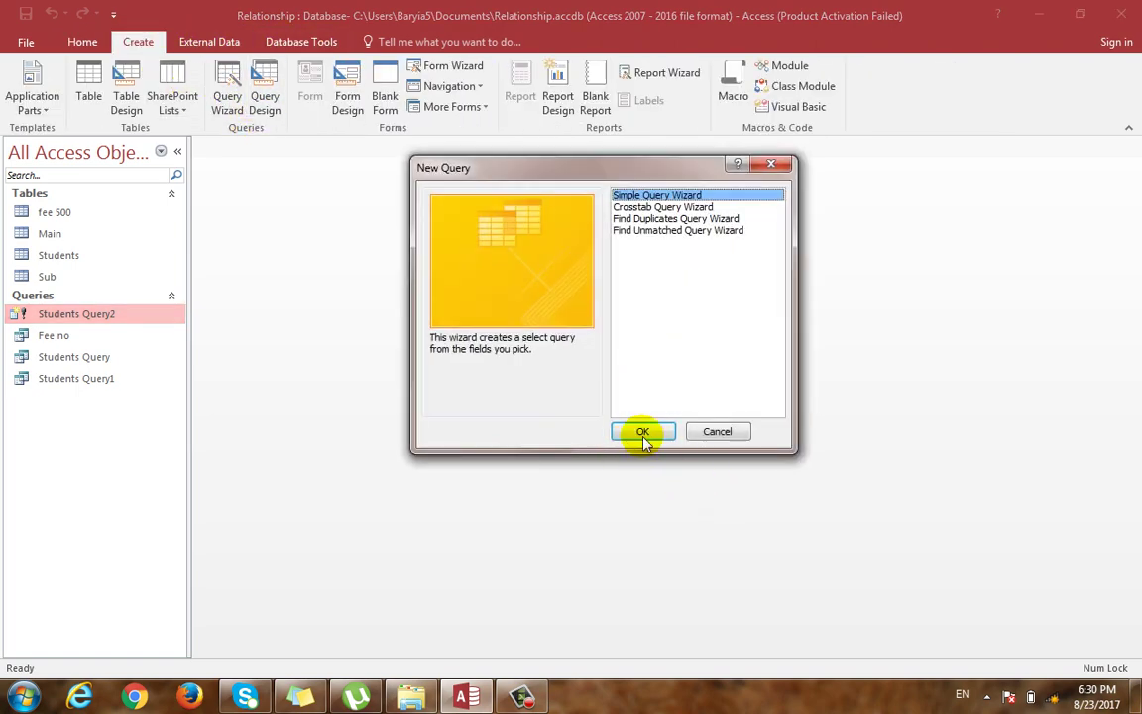
click(643, 429)
click(591, 242)
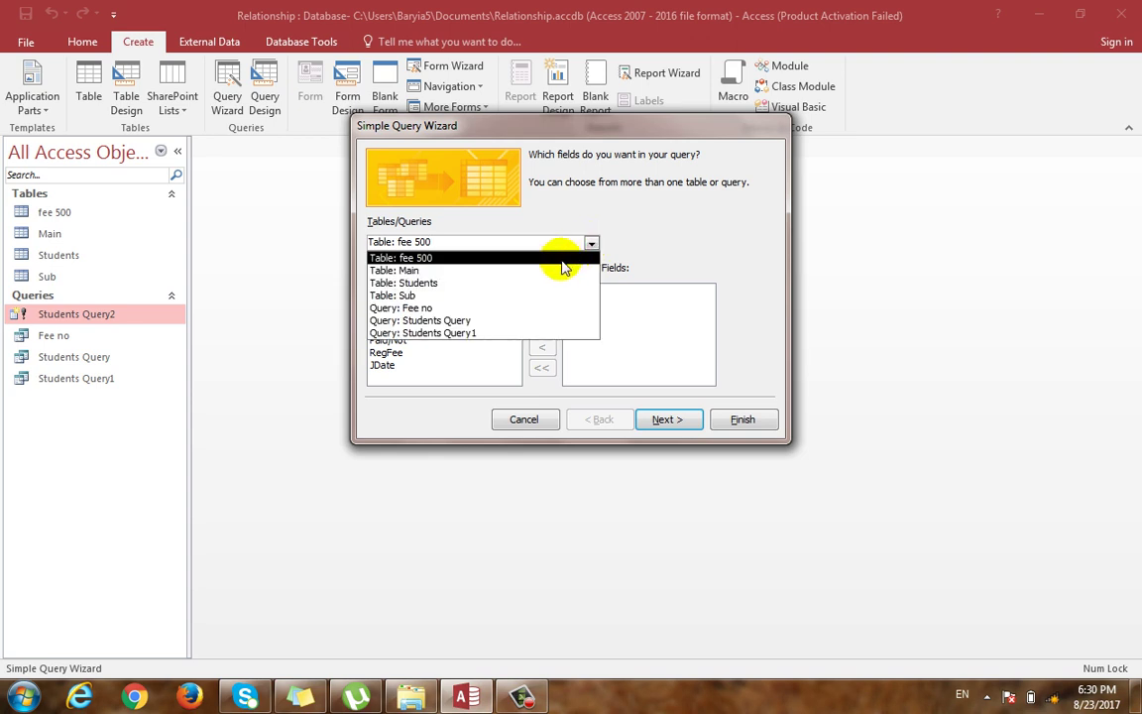
click(544, 283)
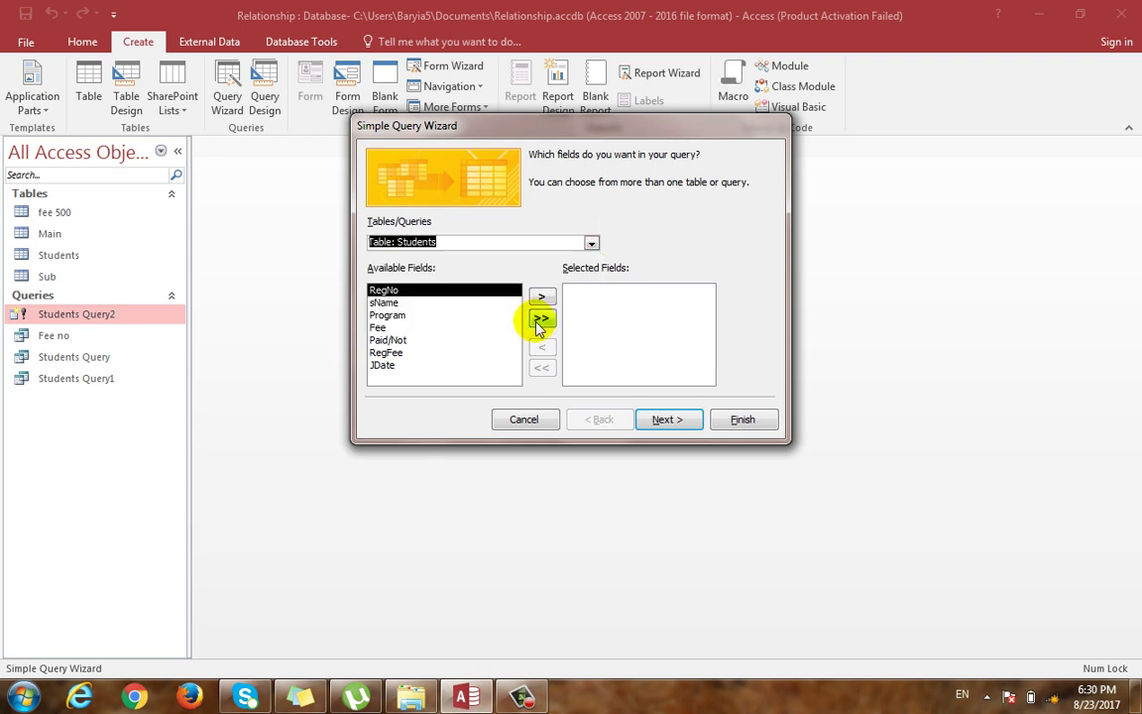
click(543, 318)
click(692, 420)
click(694, 425)
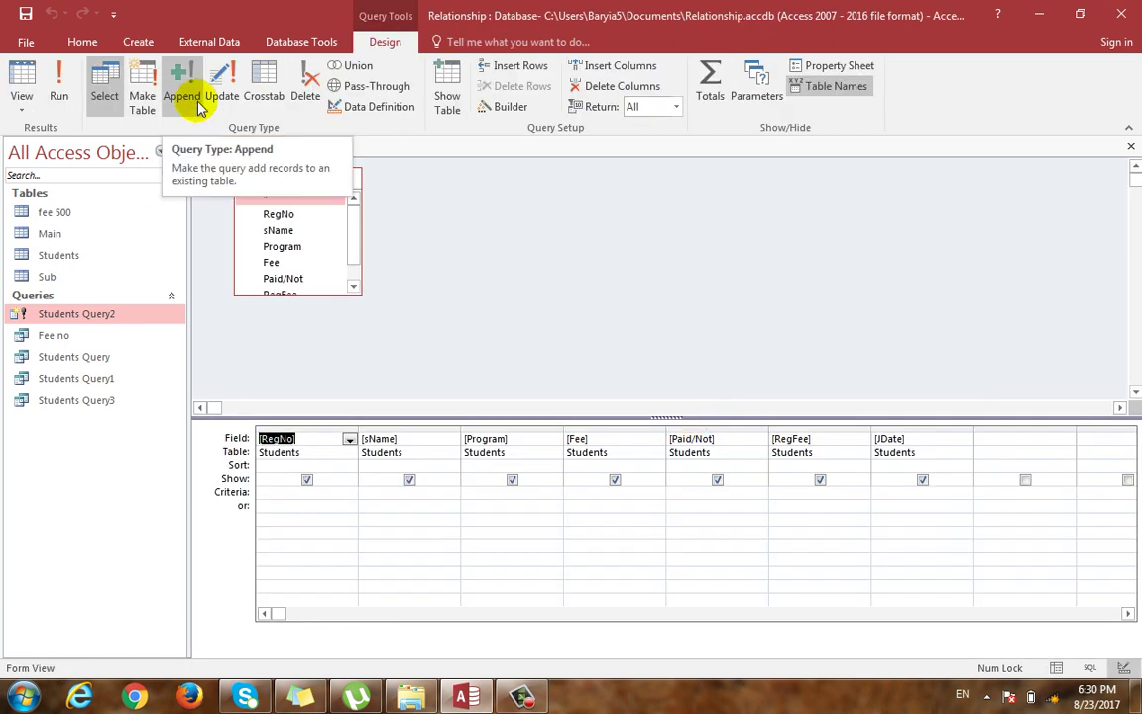
Set the Fee criterion of Students Query3 to 600, run the query, and return to Design view
click(64, 213)
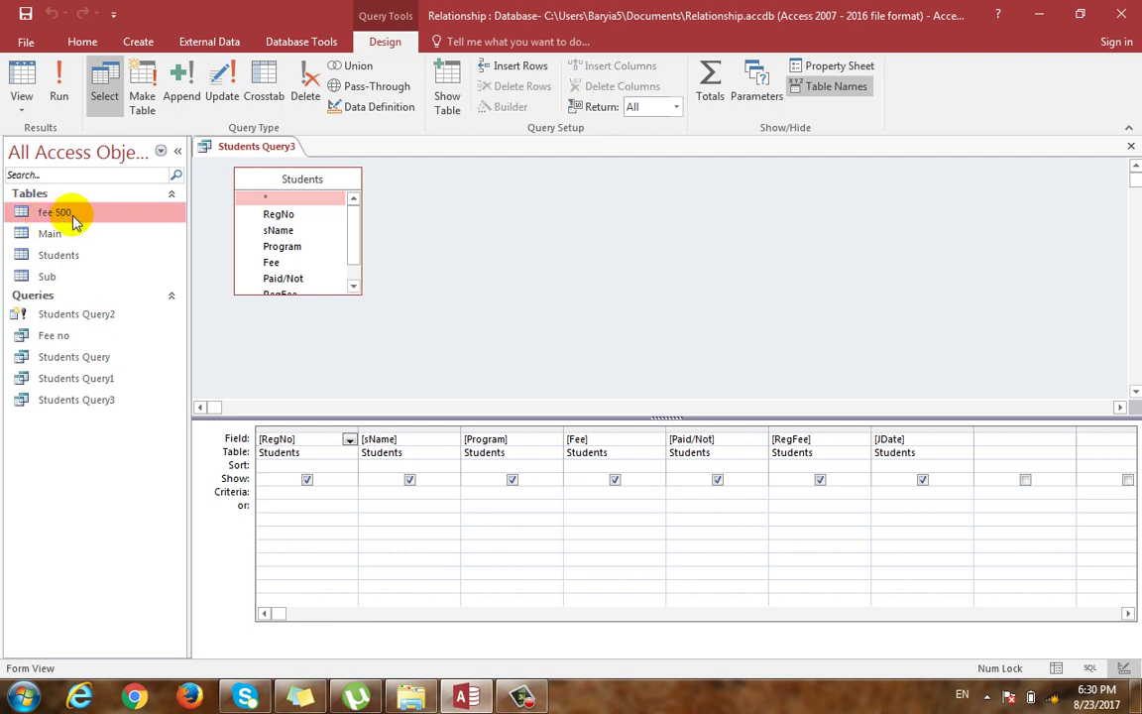
click(580, 492)
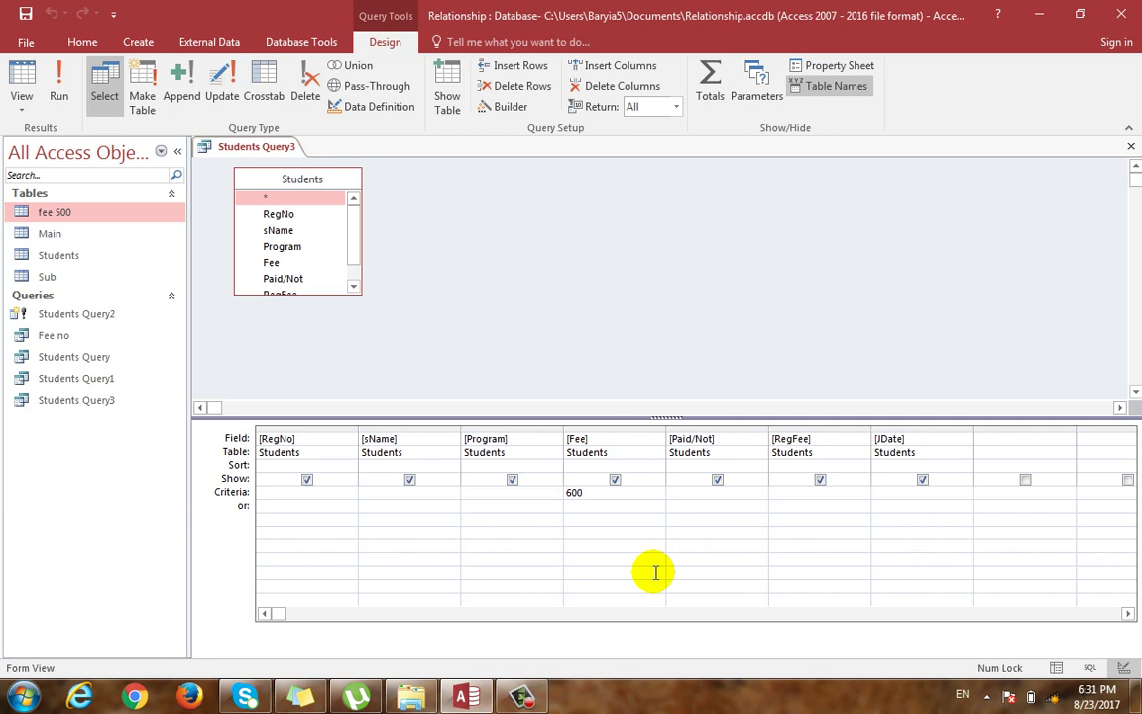
key(F5)
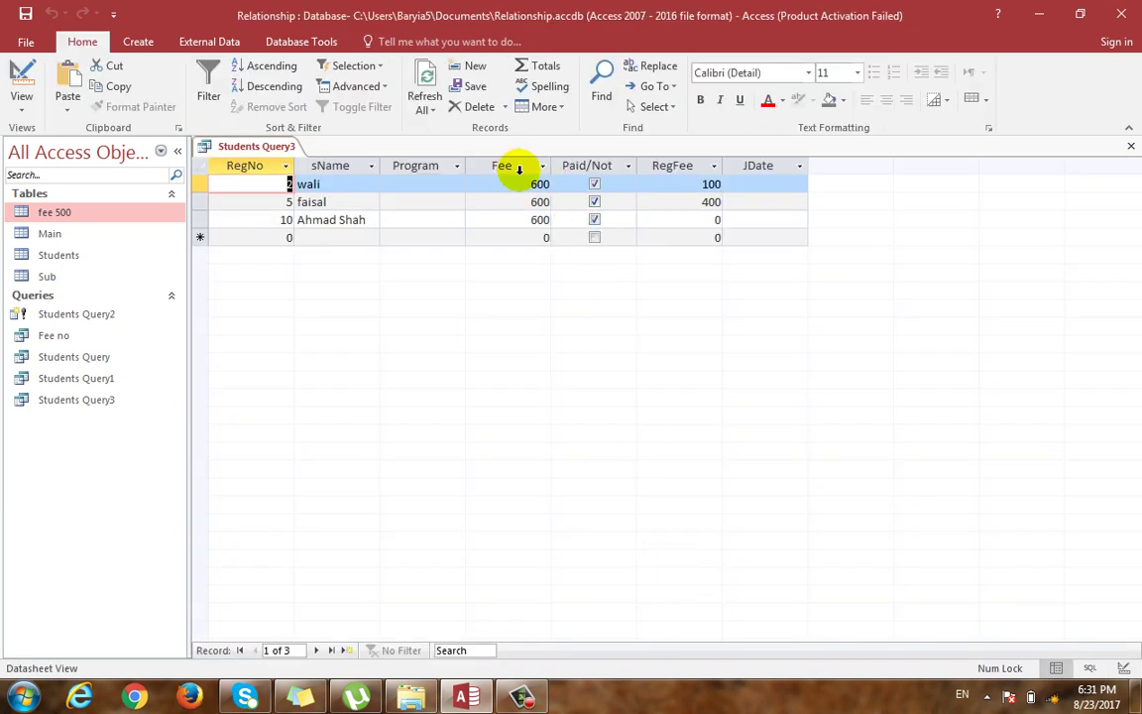
key(ctrl+period)
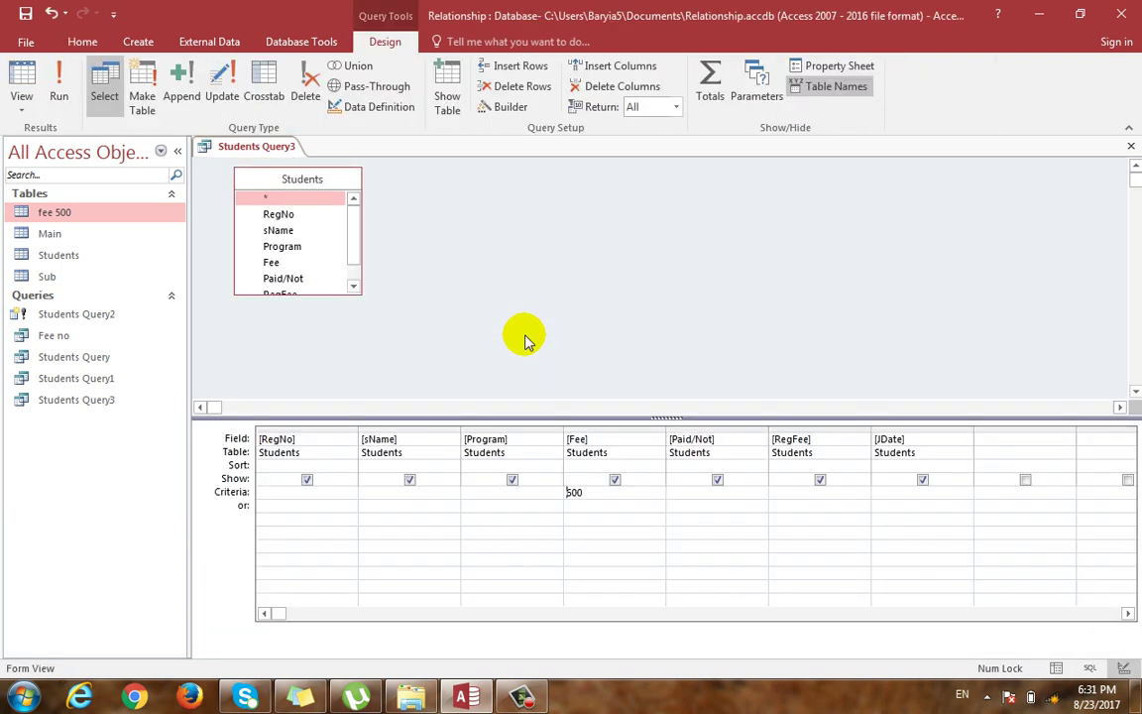
Make Students Query3 an append query targeting the fee 500 table in the current database, and run it, approving the append
click(184, 99)
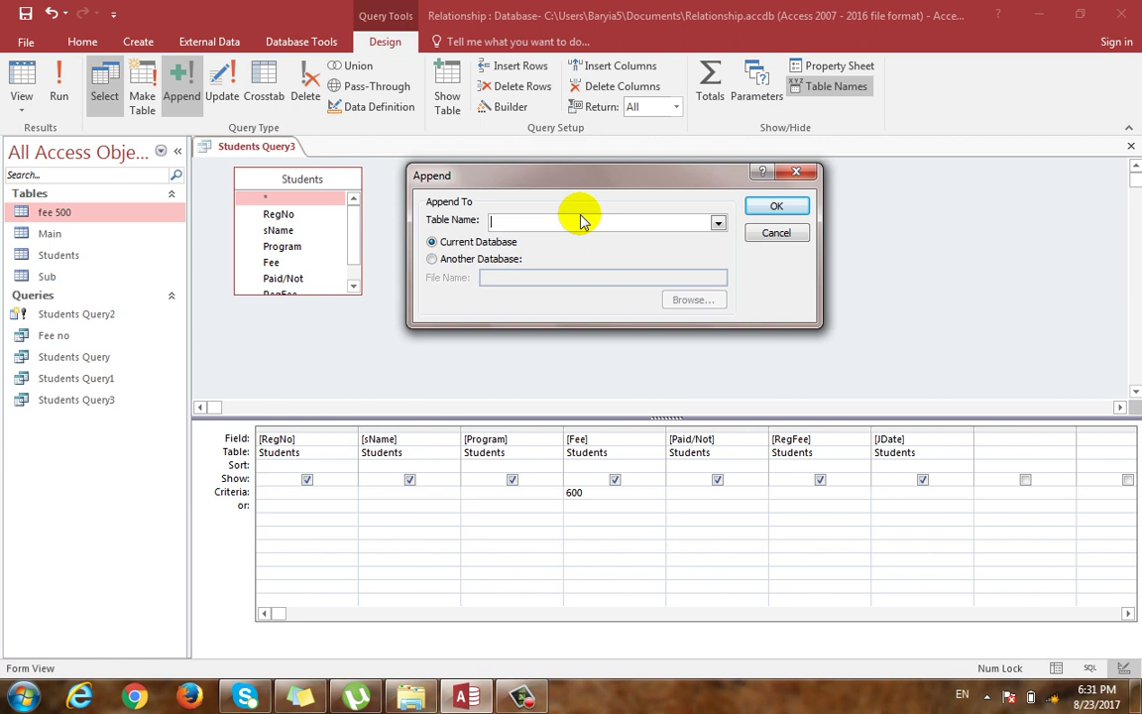
click(718, 222)
click(508, 240)
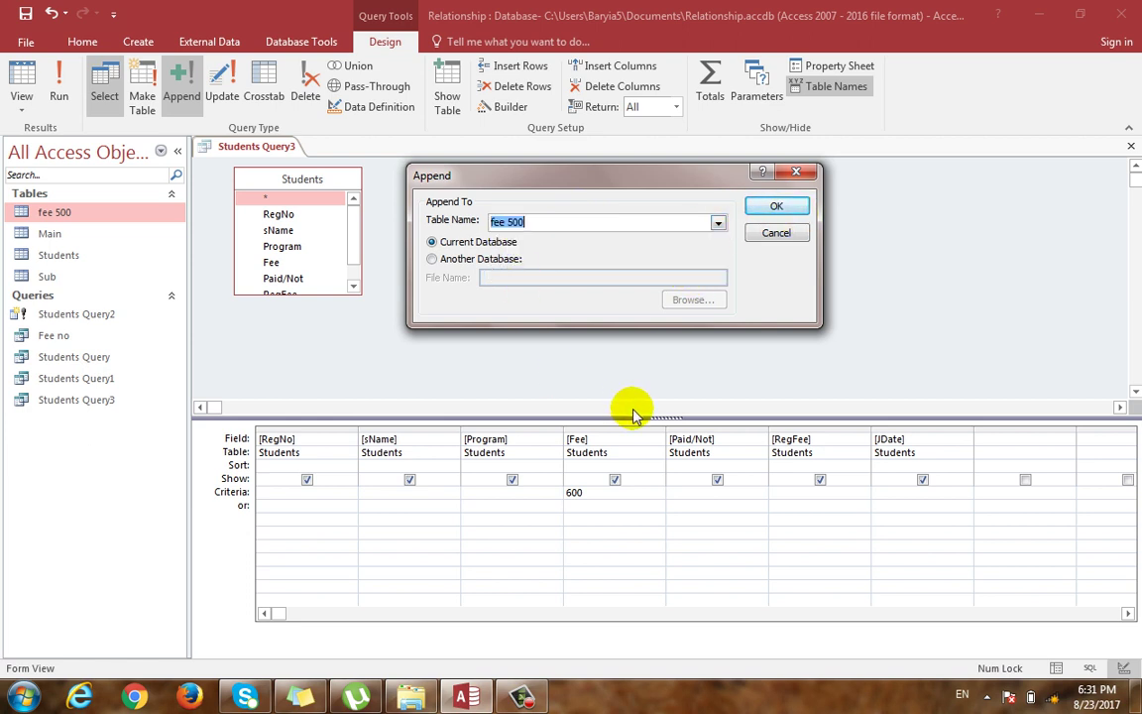
click(777, 206)
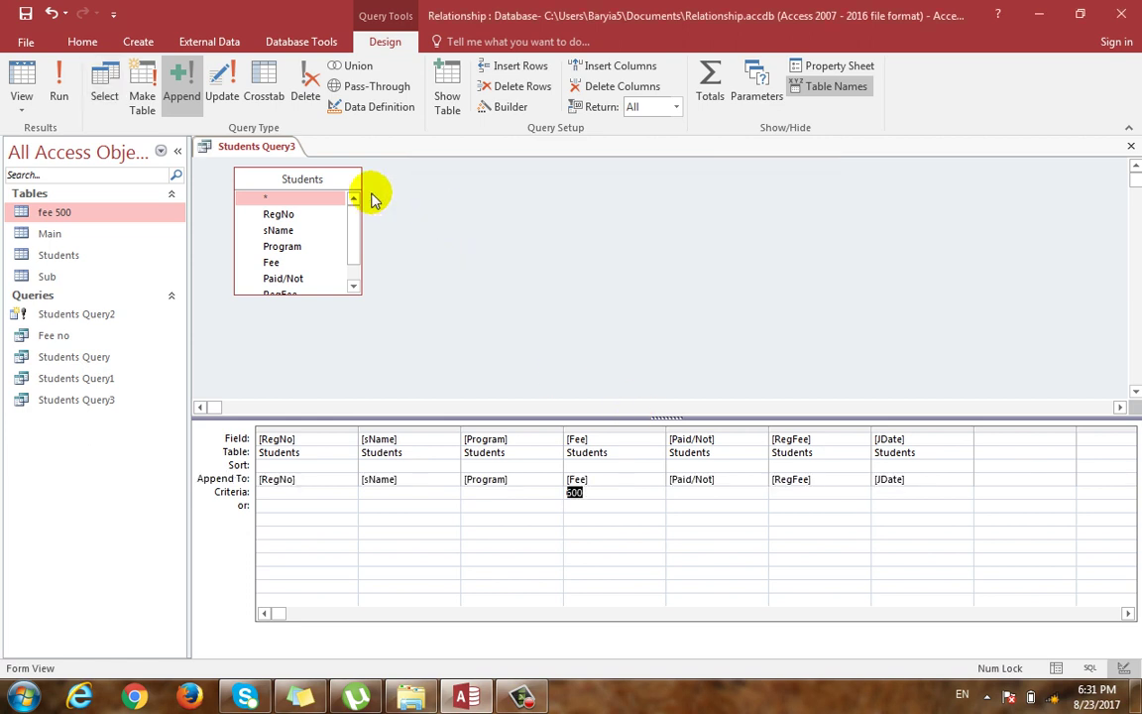
click(59, 96)
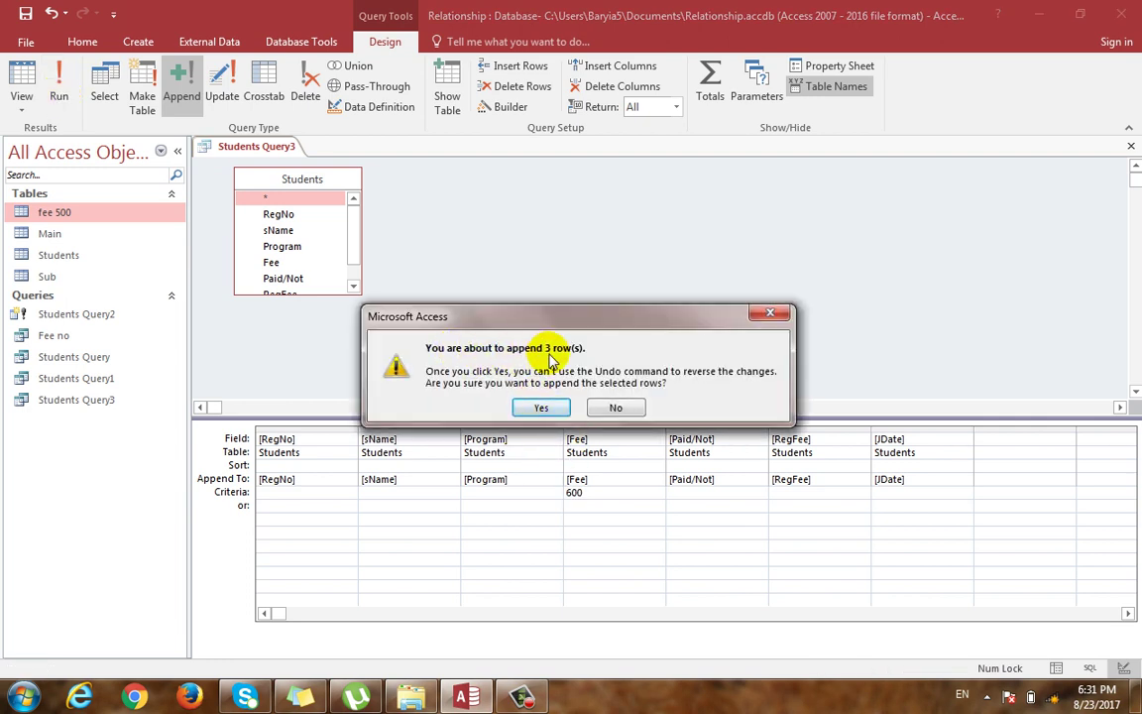
click(537, 407)
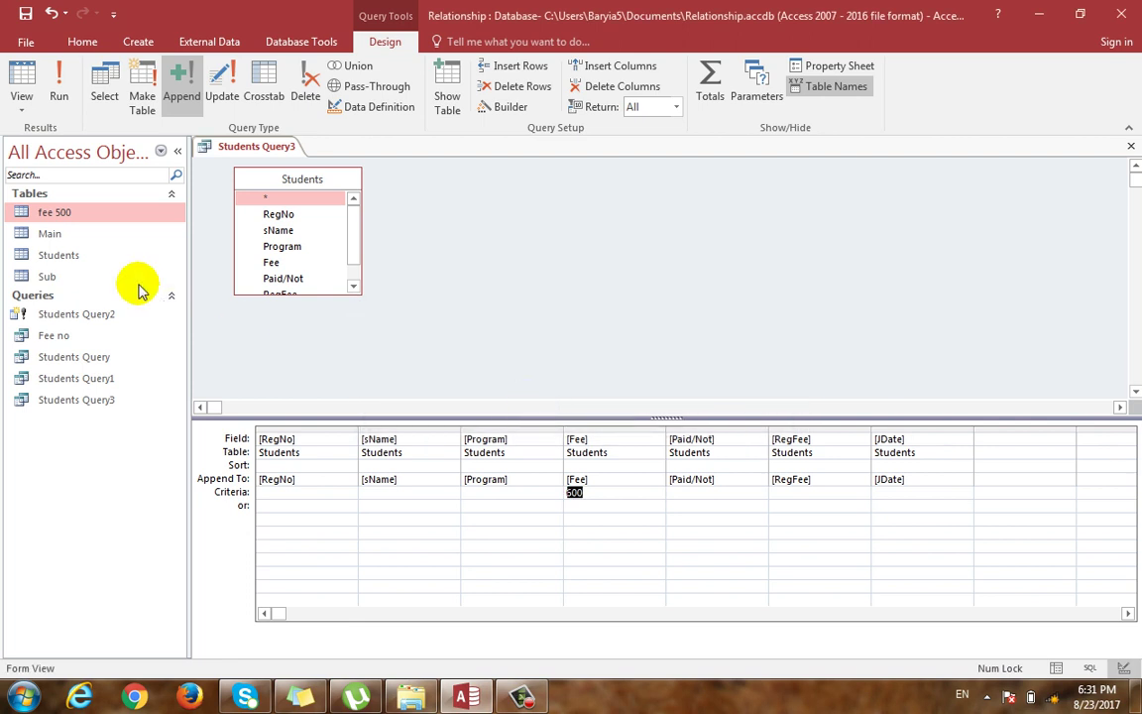
Open the fee 500 table, check the Fee values of the appended records, and close the table
double_click(49, 213)
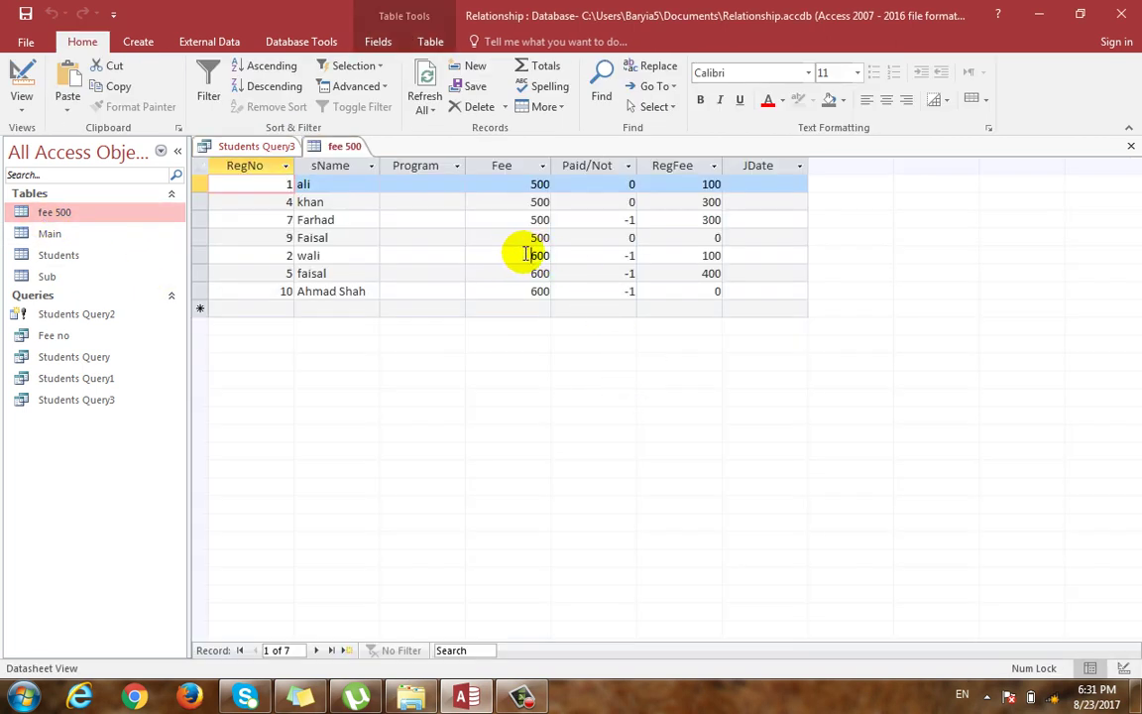
click(511, 255)
key(Down)
key(Down)
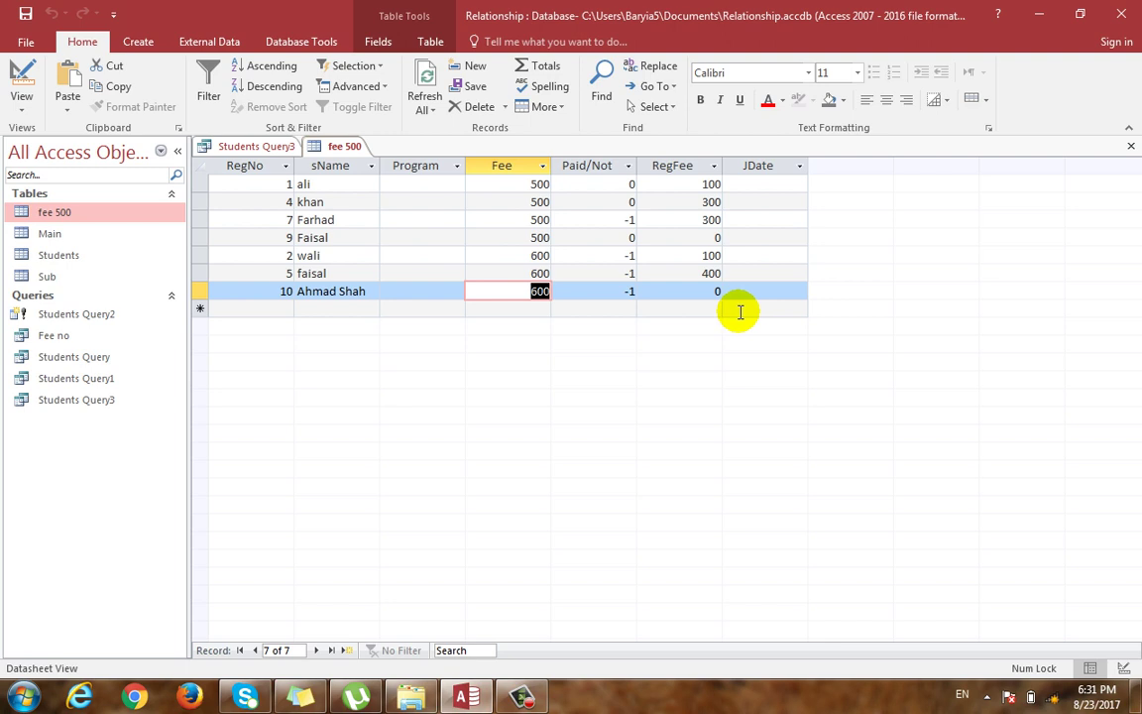
click(1131, 145)
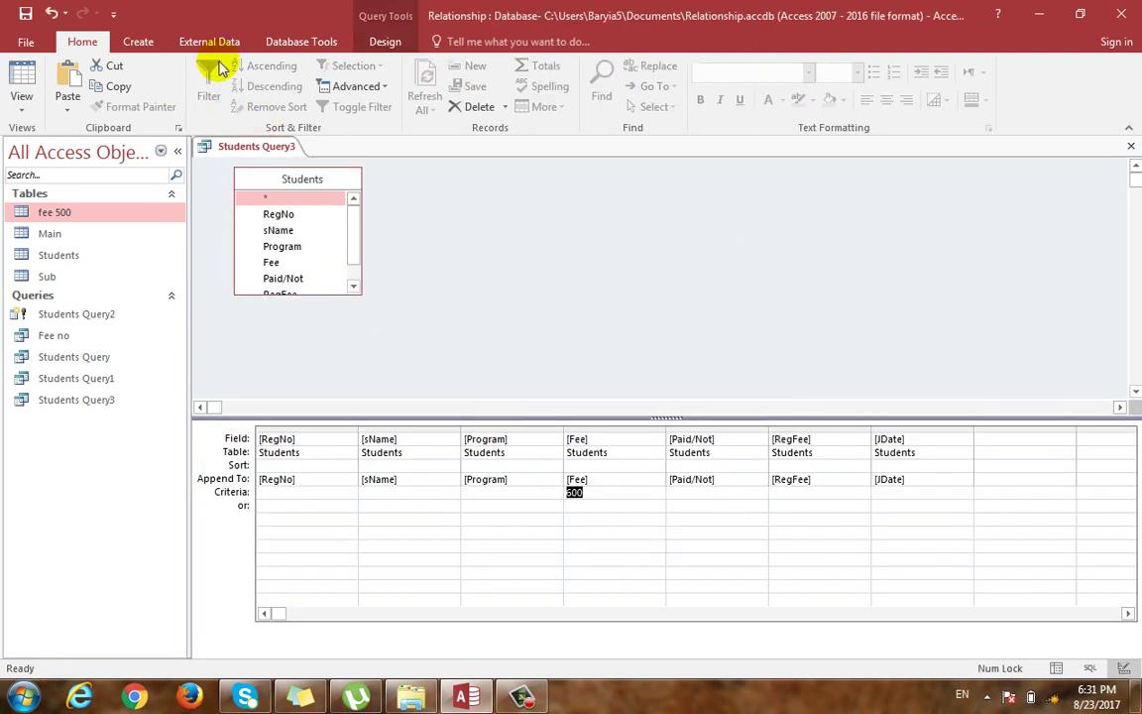
Convert Students Query3 to an update query with Fee criterion 500 and Update To value 1000, and run it, approving the update
click(382, 42)
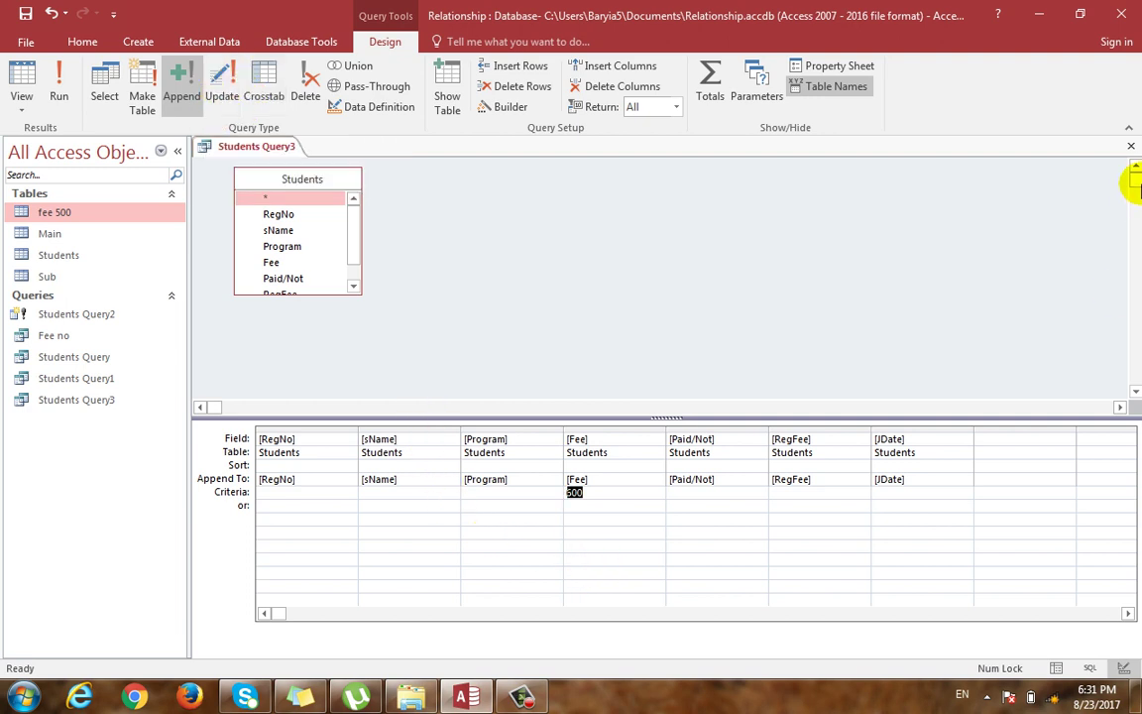
click(222, 88)
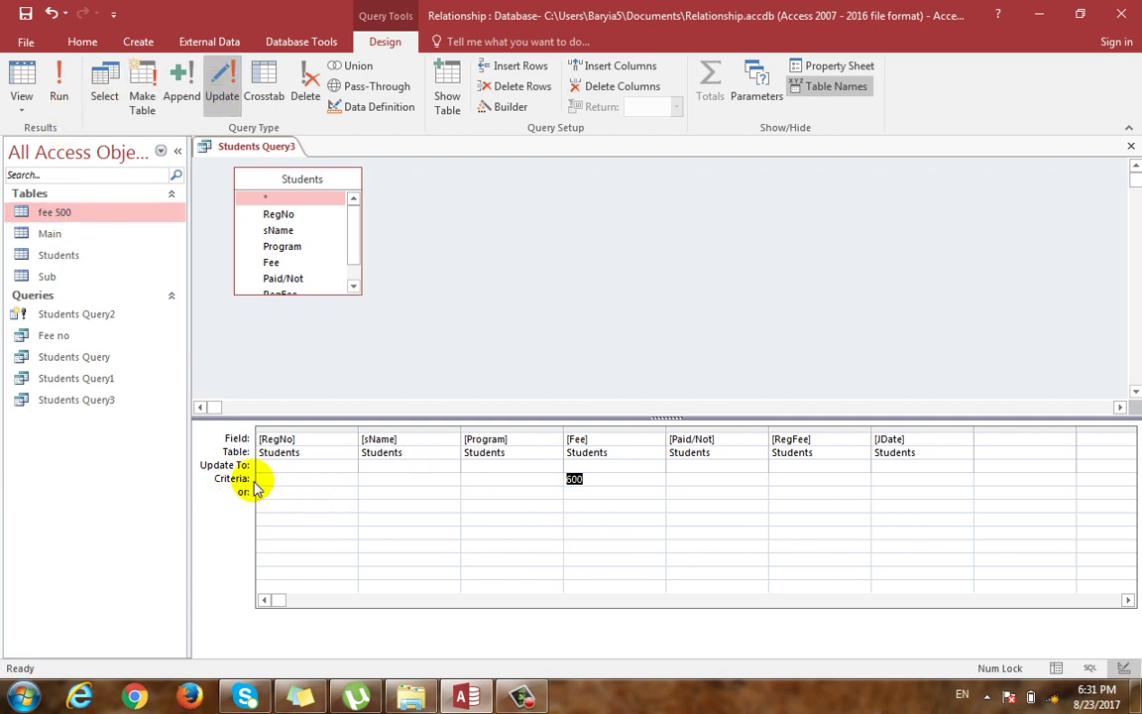
click(575, 464)
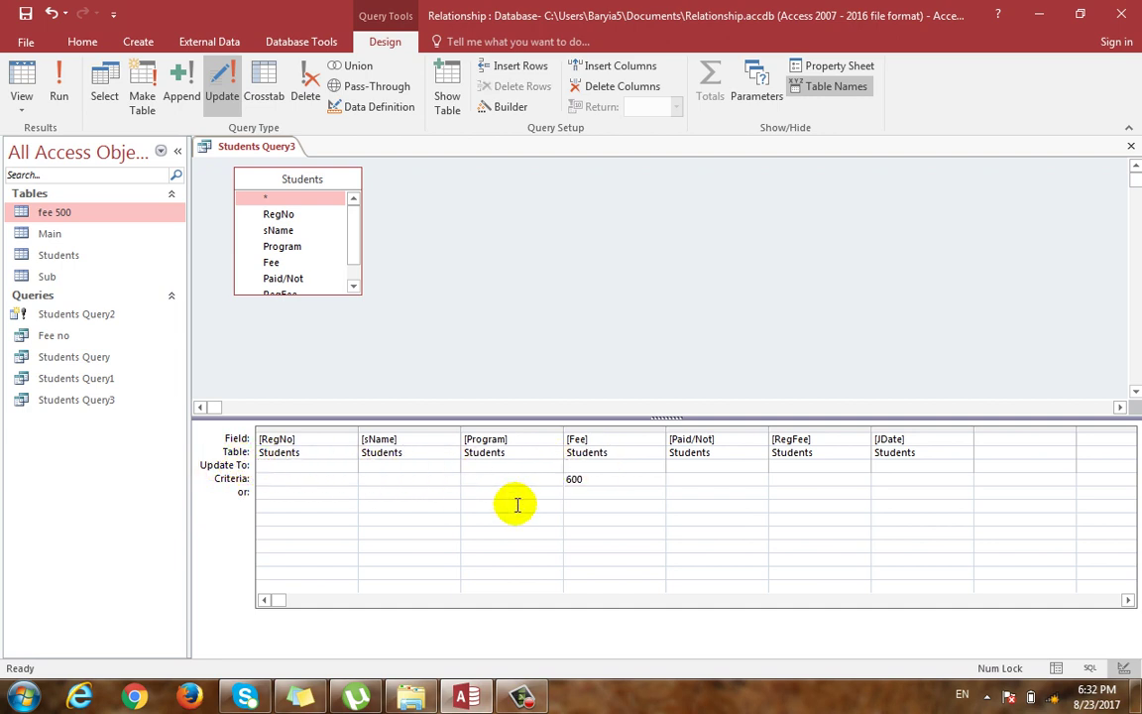
drag(594, 477, 510, 489)
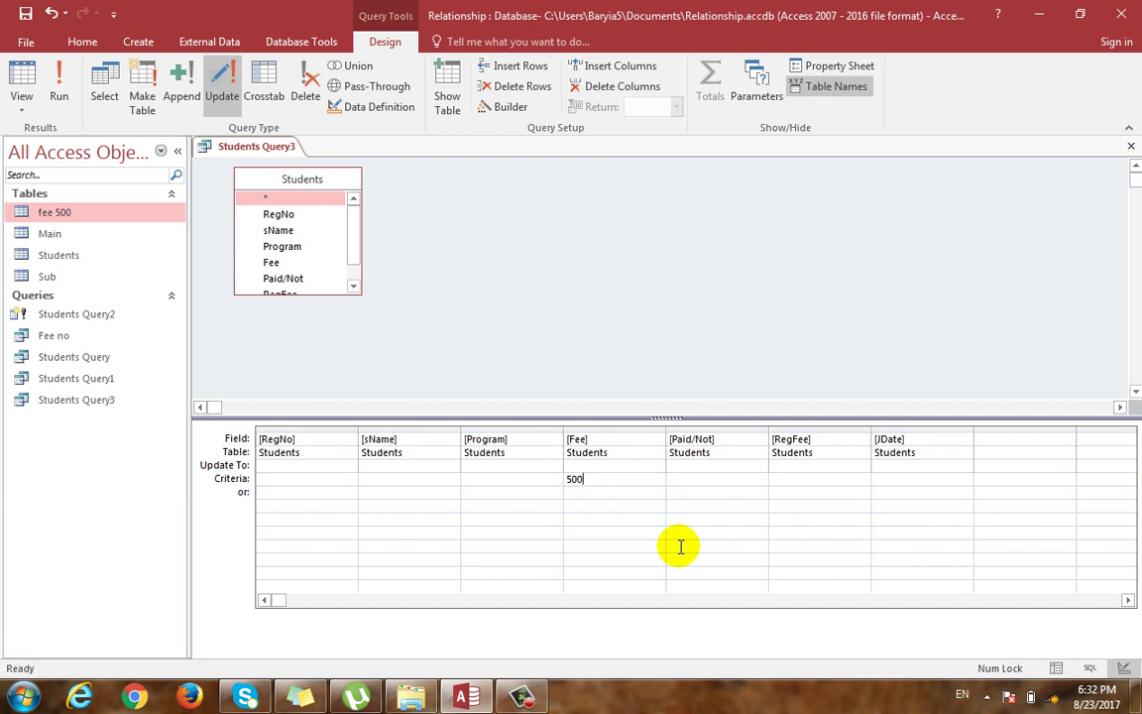
text(500)
key(Up)
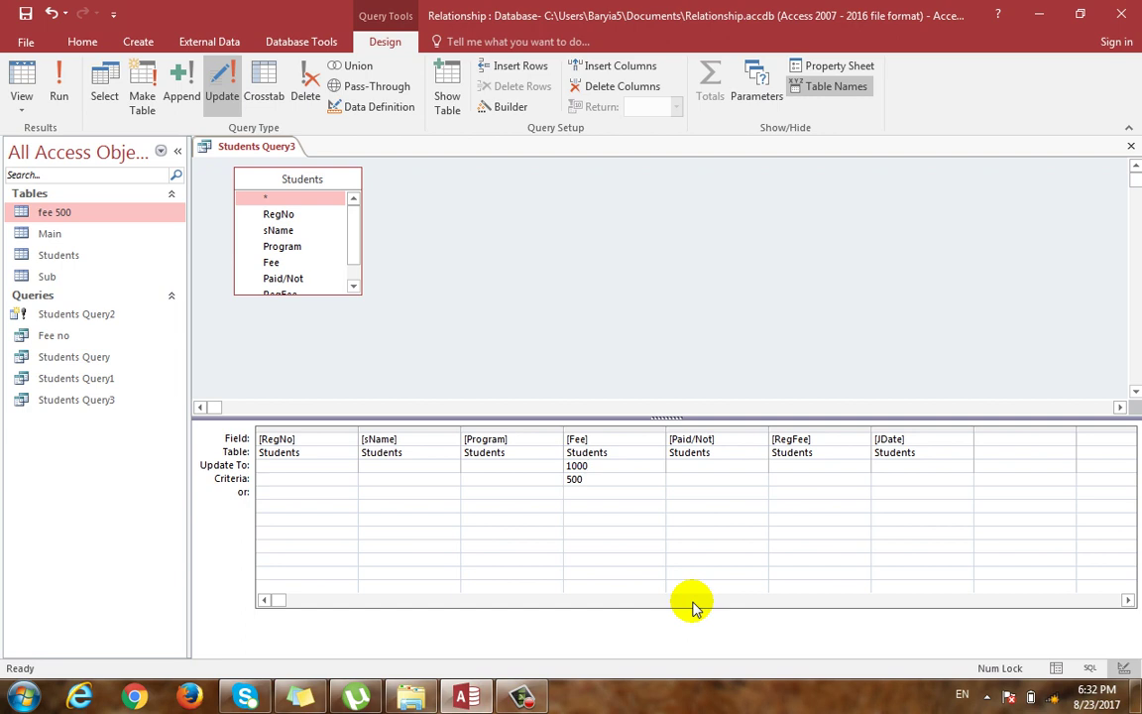
click(59, 95)
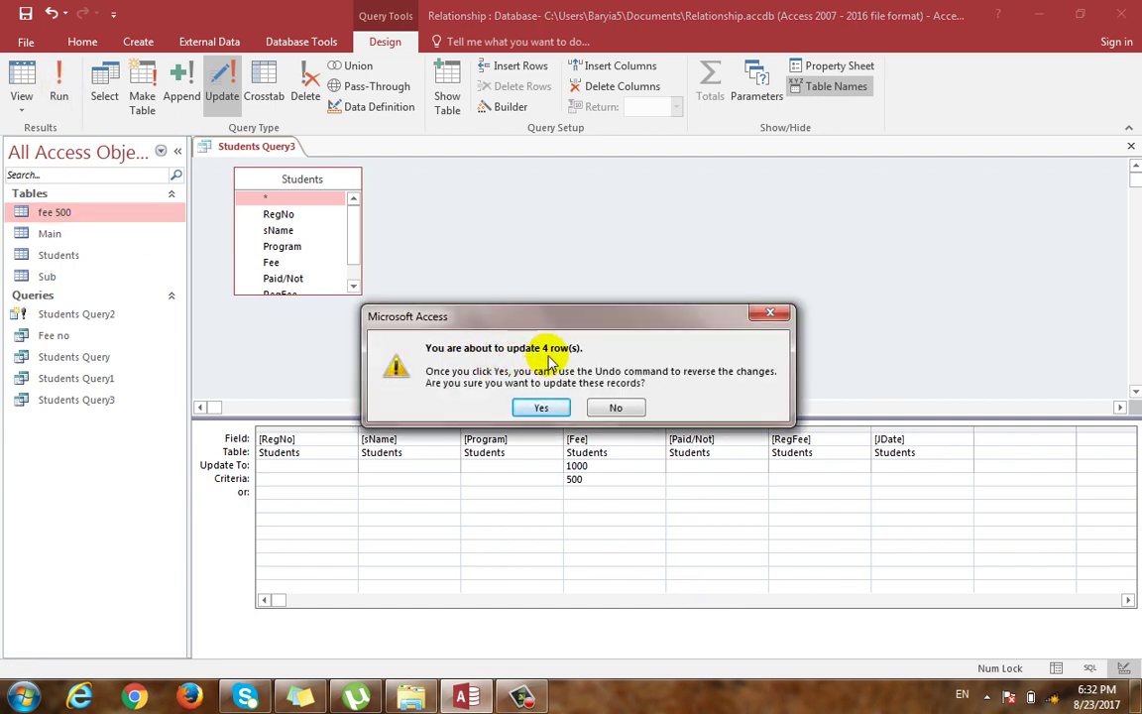
click(543, 408)
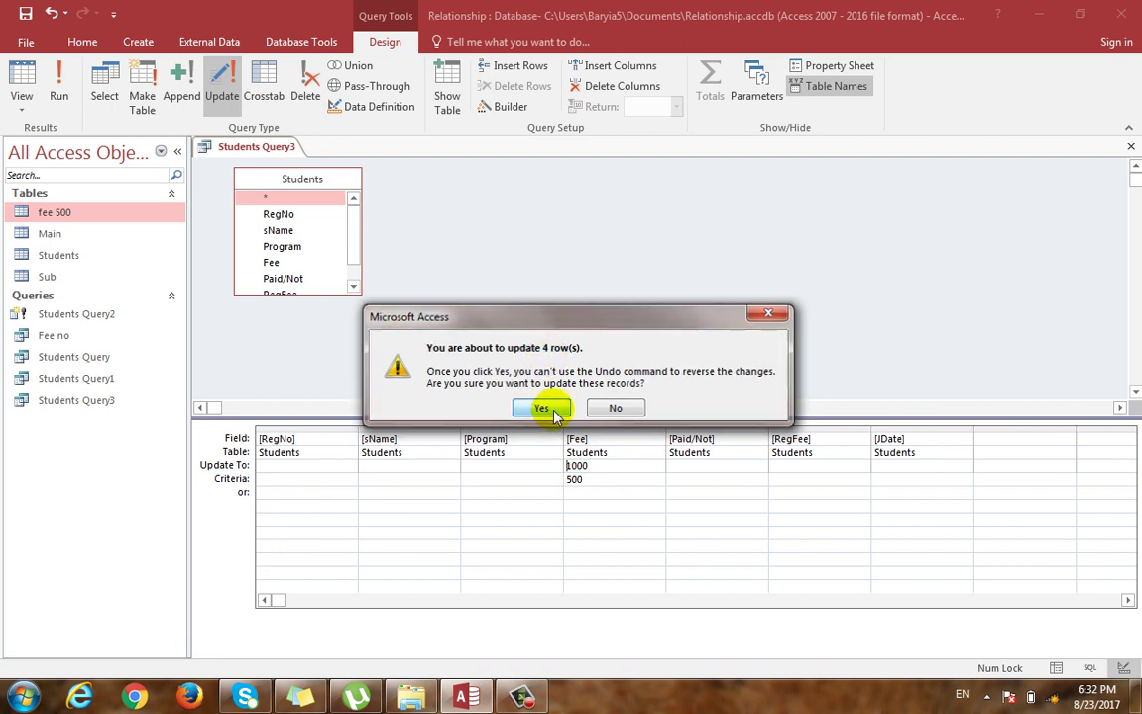
Open the Students table, check the Fee column for the updated values, and close the table
double_click(59, 255)
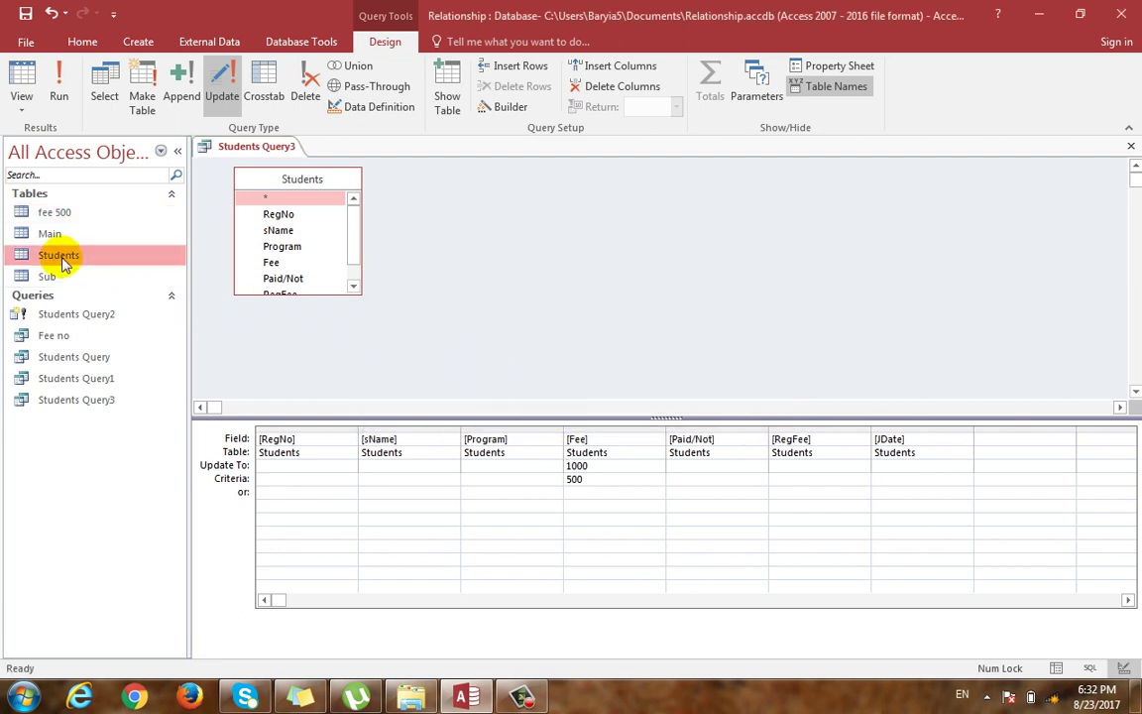
double_click(532, 183)
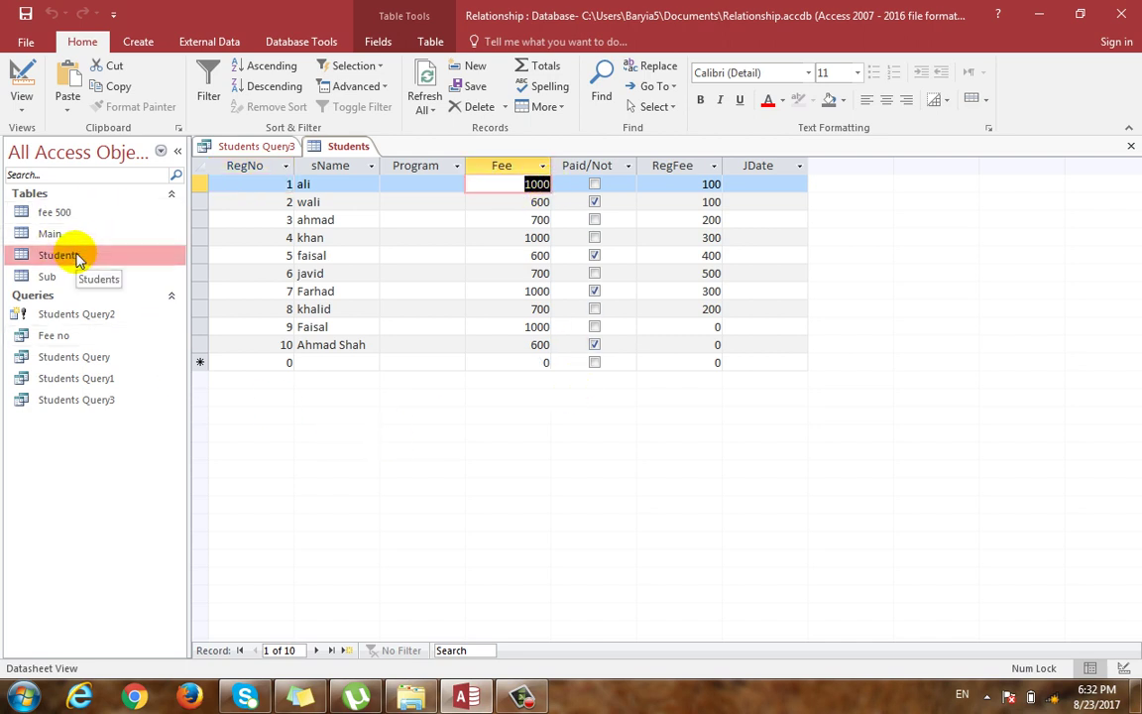
click(526, 256)
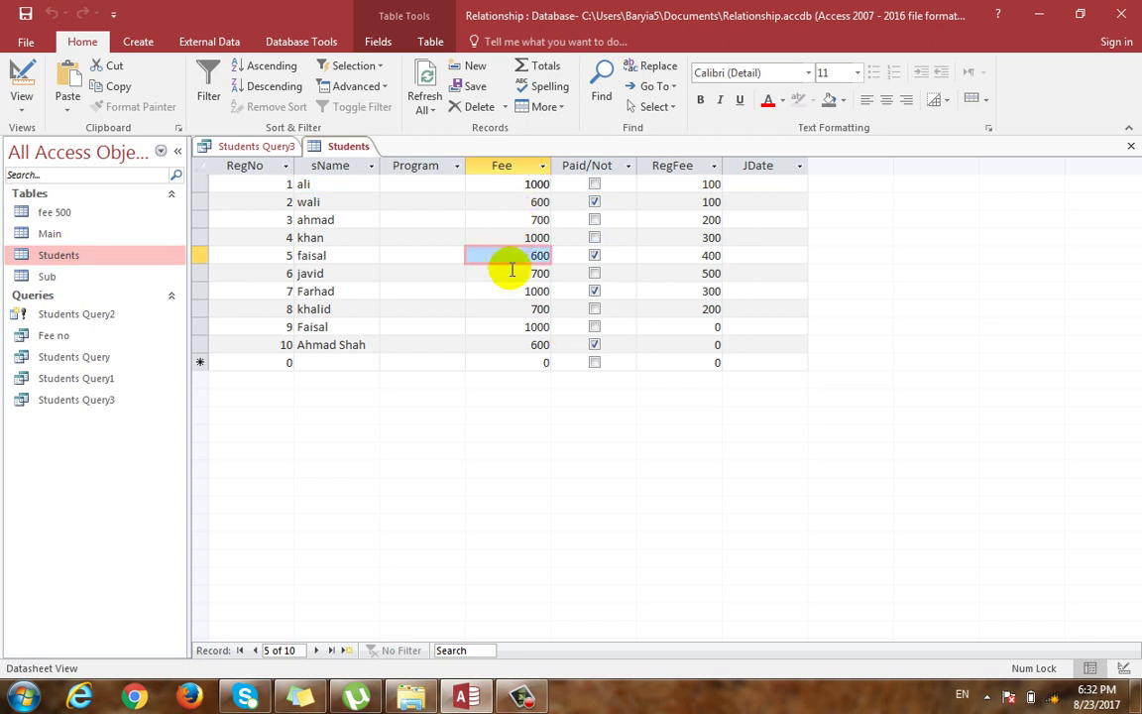
click(530, 308)
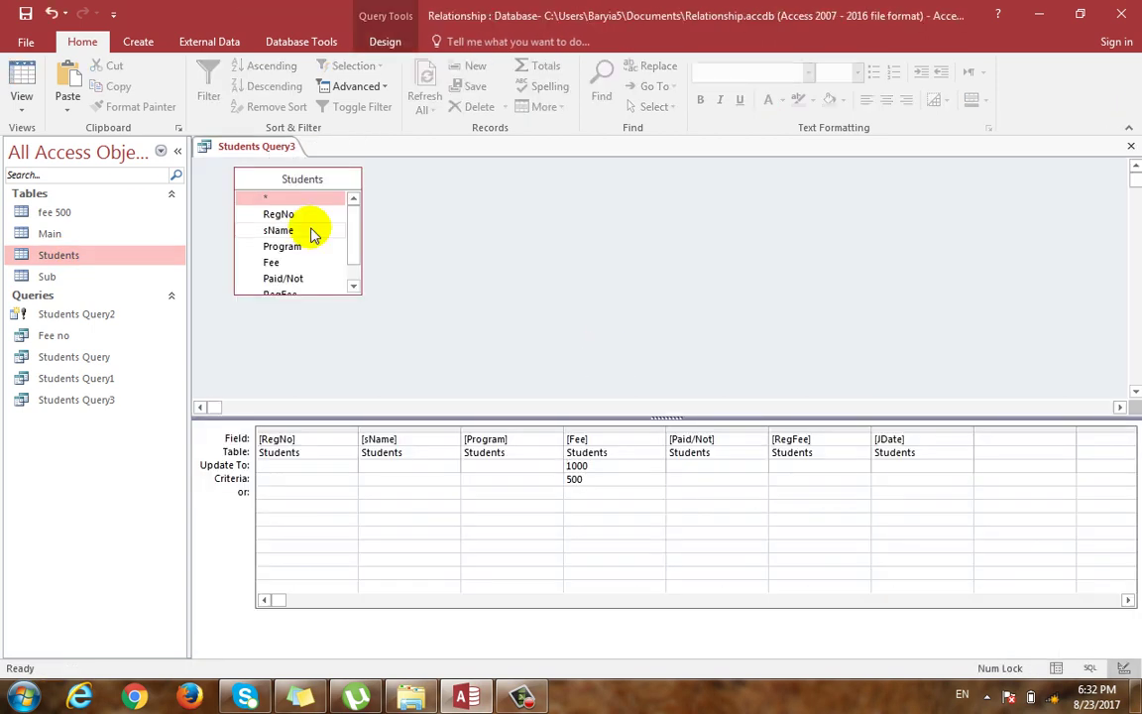
Convert Students Query3 to a delete query with Fee criterion 1000, and run it, approving the deletion
click(383, 43)
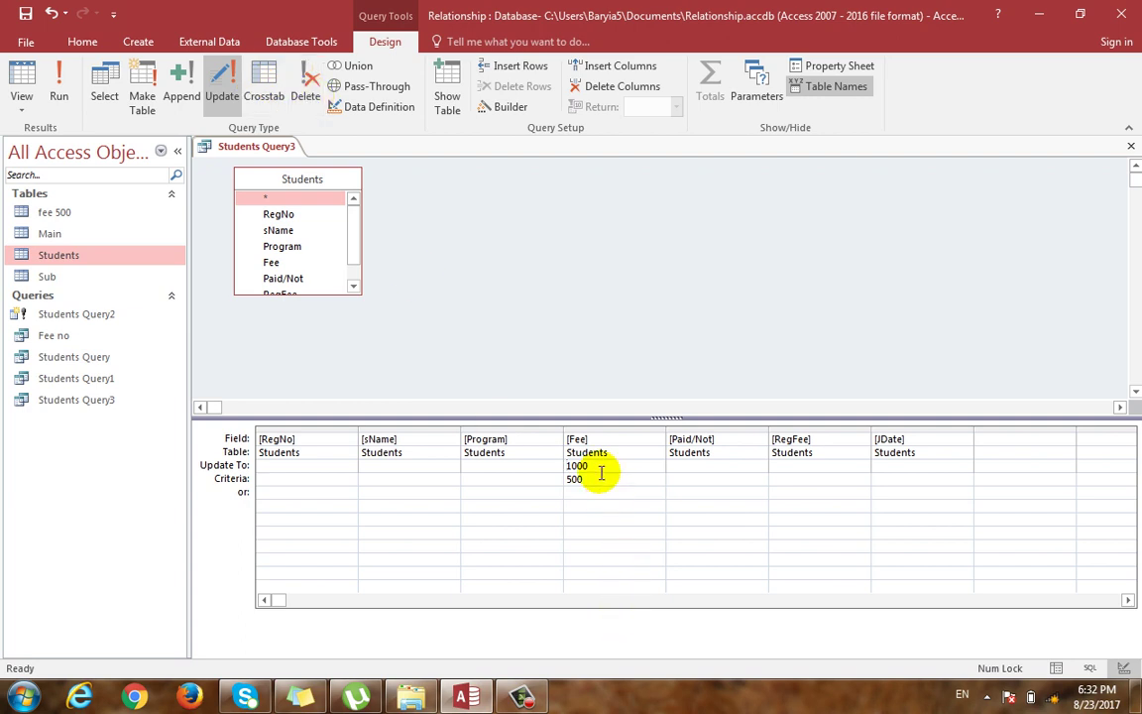
click(305, 97)
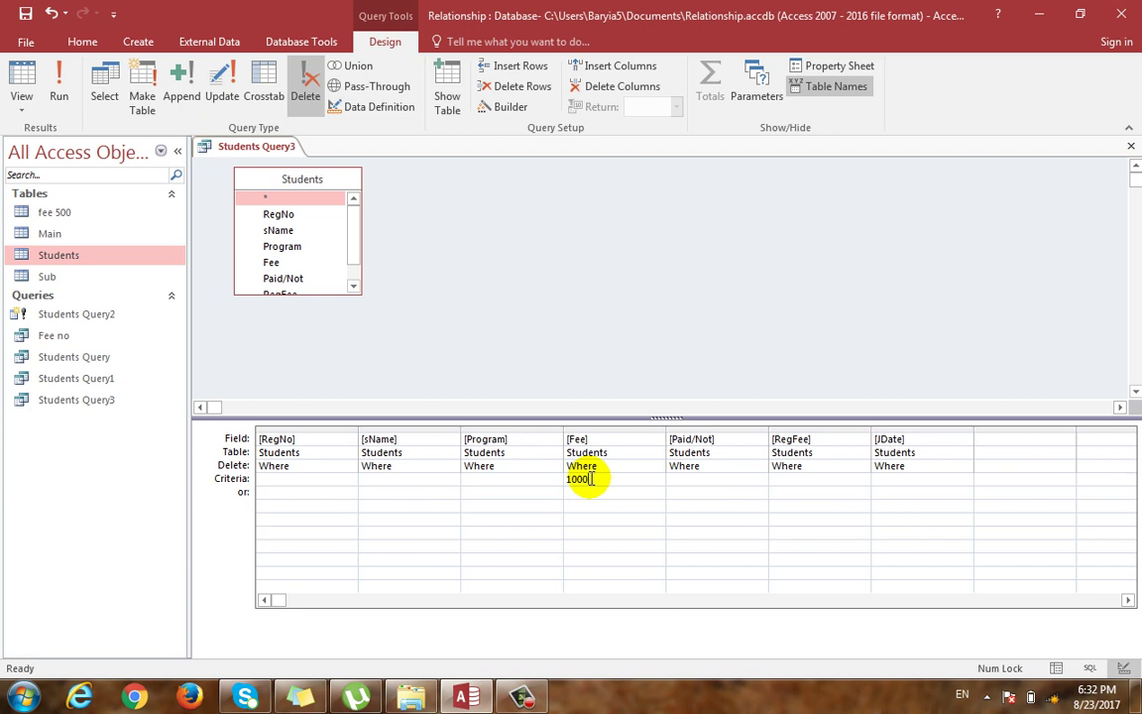
click(56, 87)
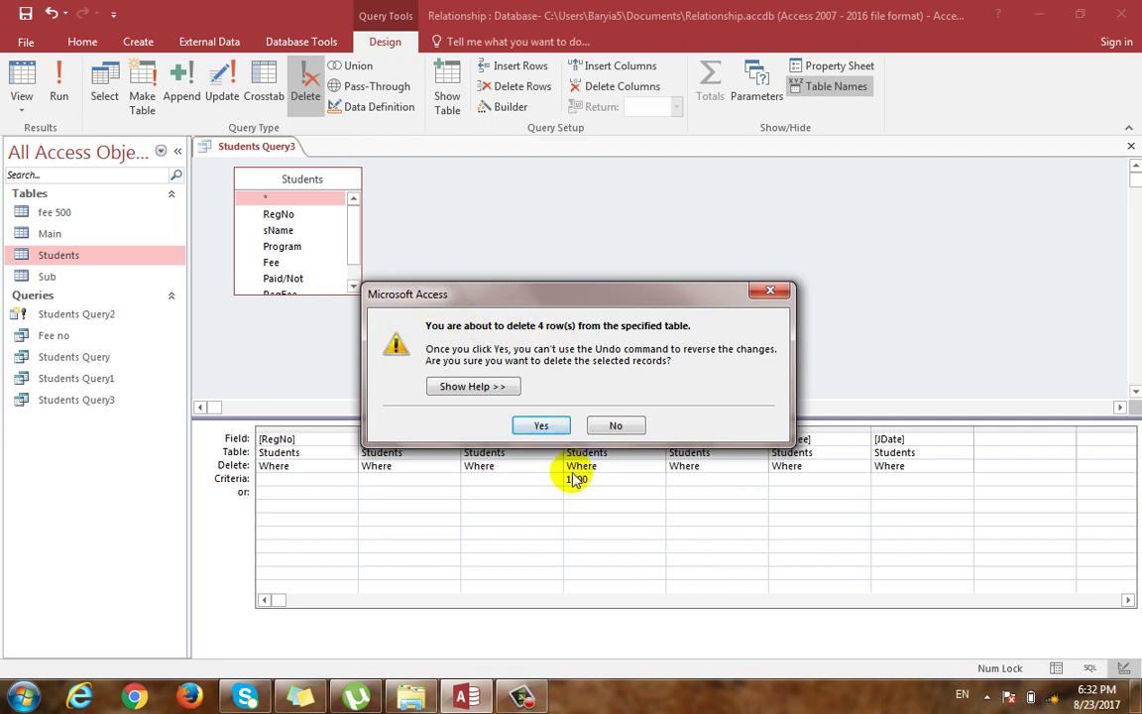
click(546, 425)
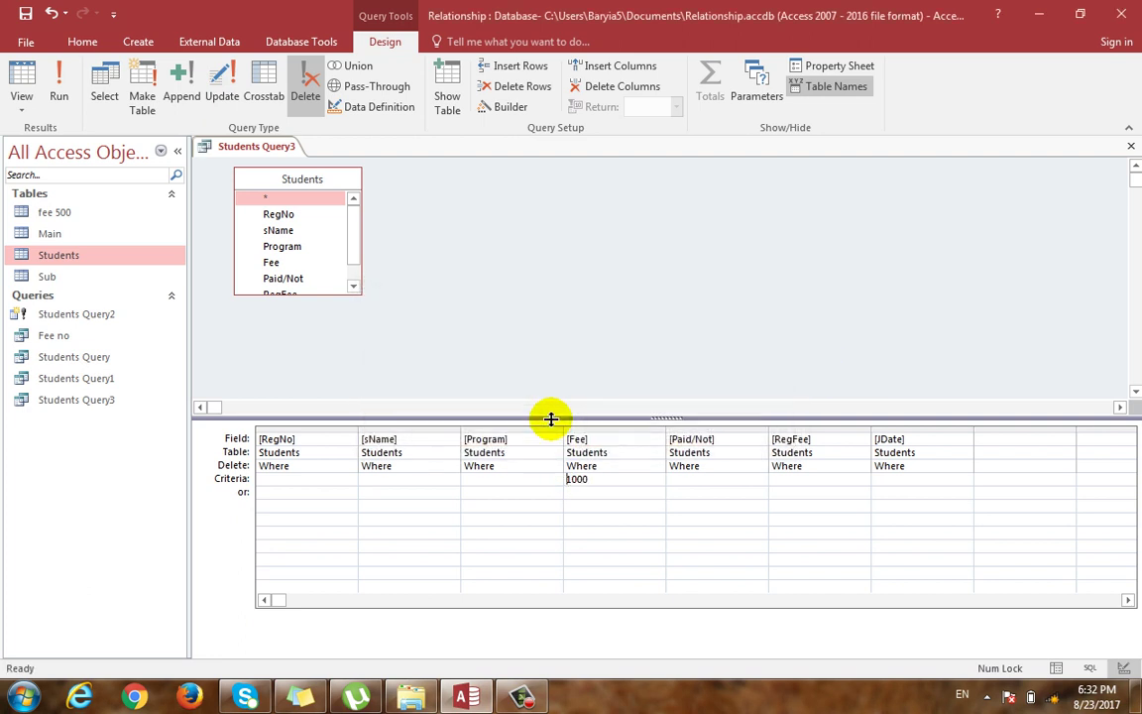
Review the remaining records in the Students table, close it, and return to the design tools of Students Query3
double_click(56, 255)
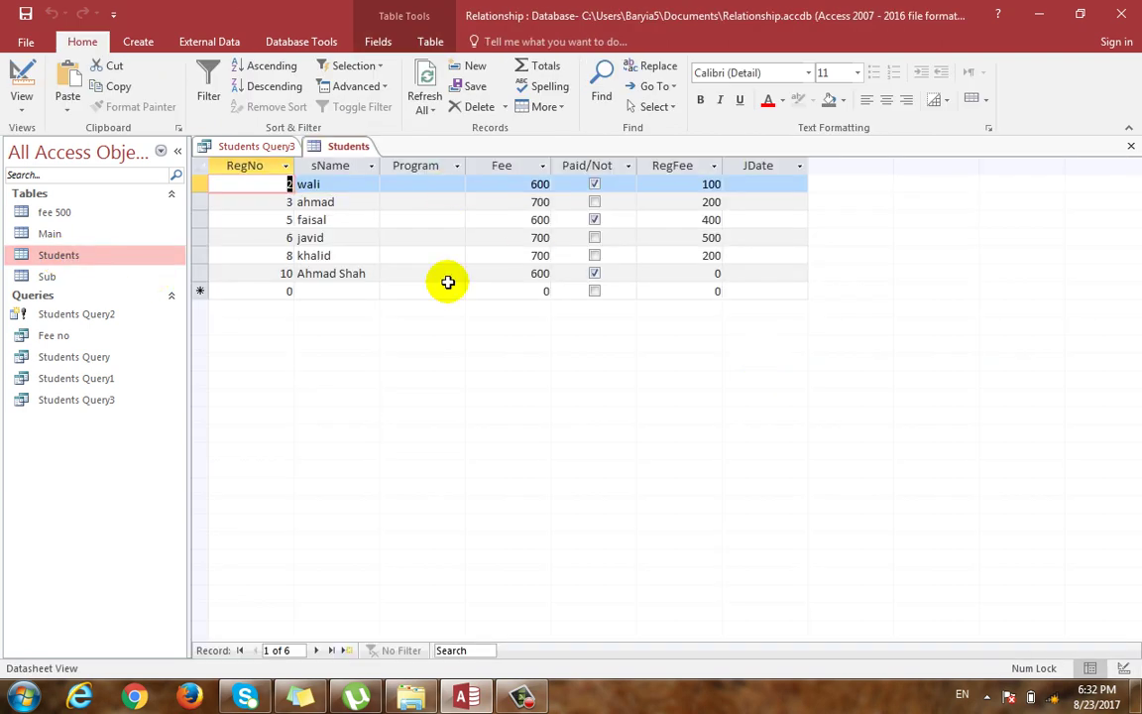
click(1131, 147)
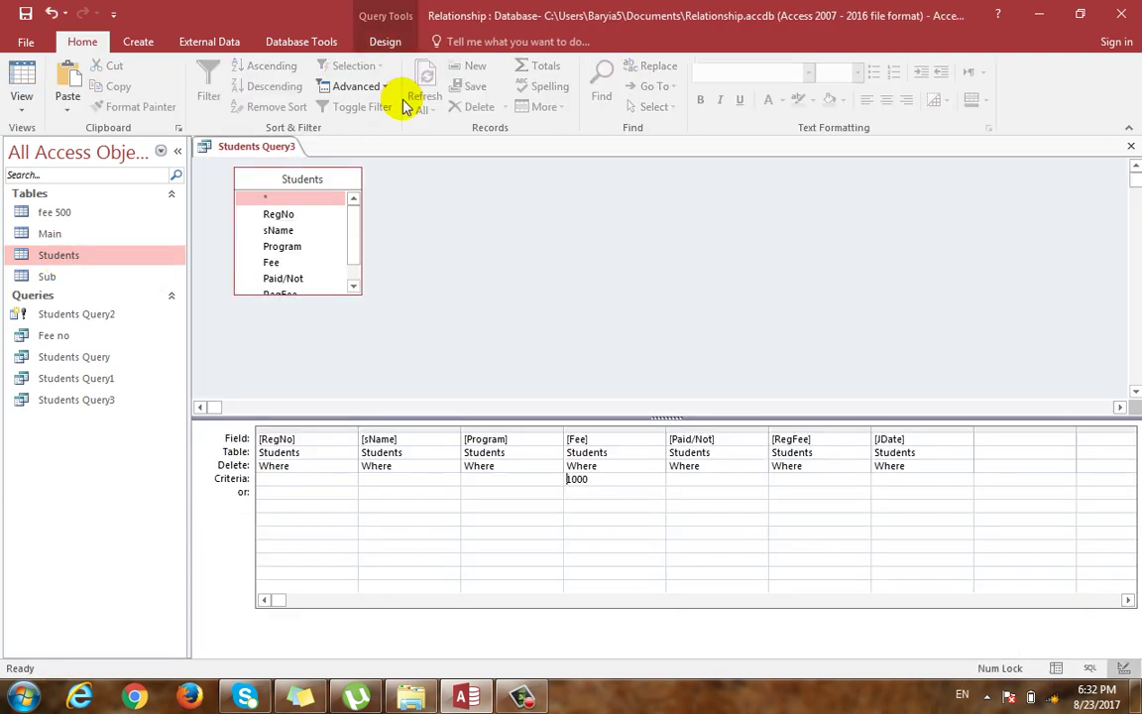
click(385, 42)
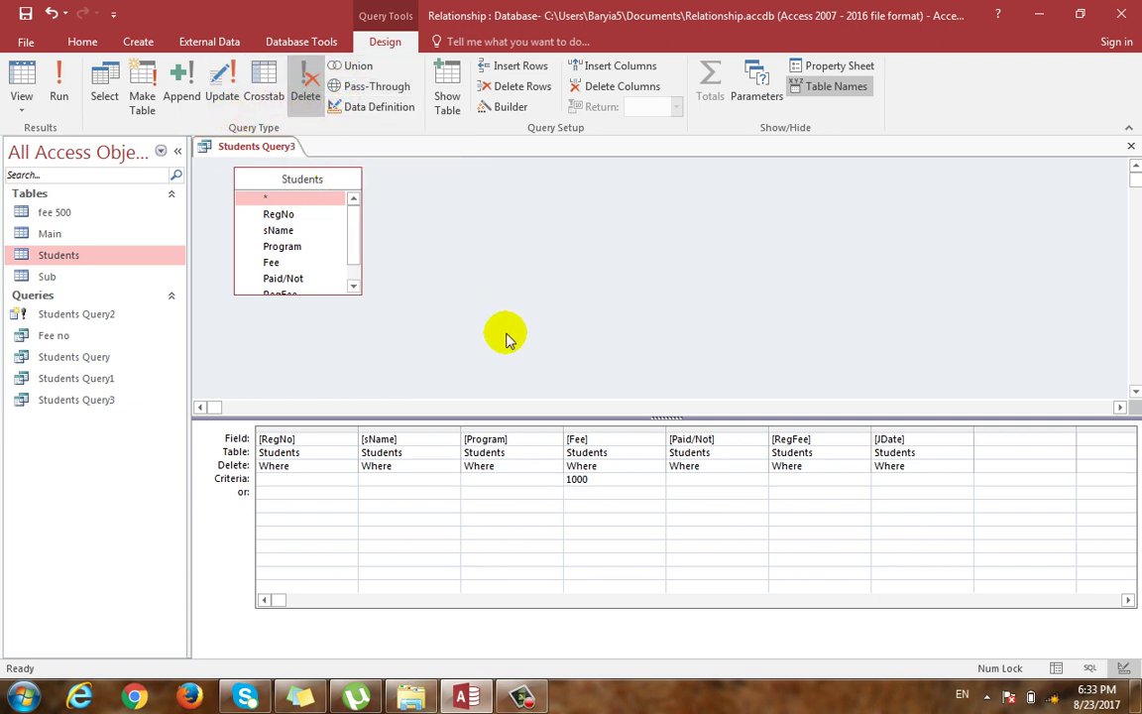
click(522, 697)
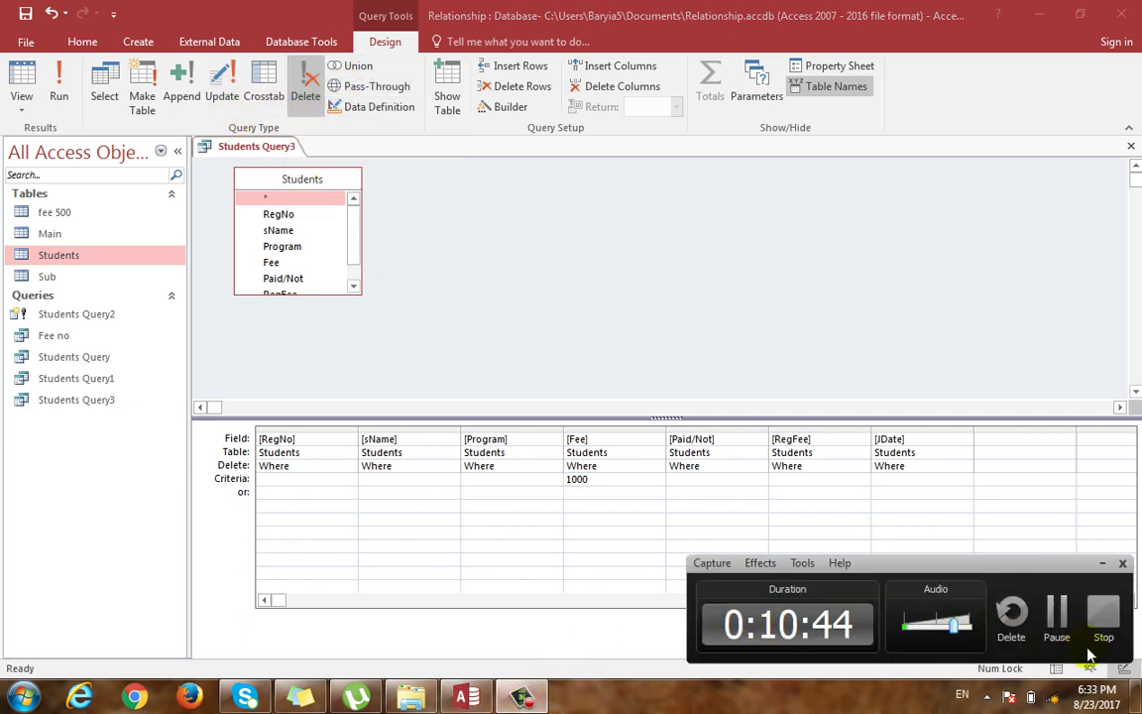